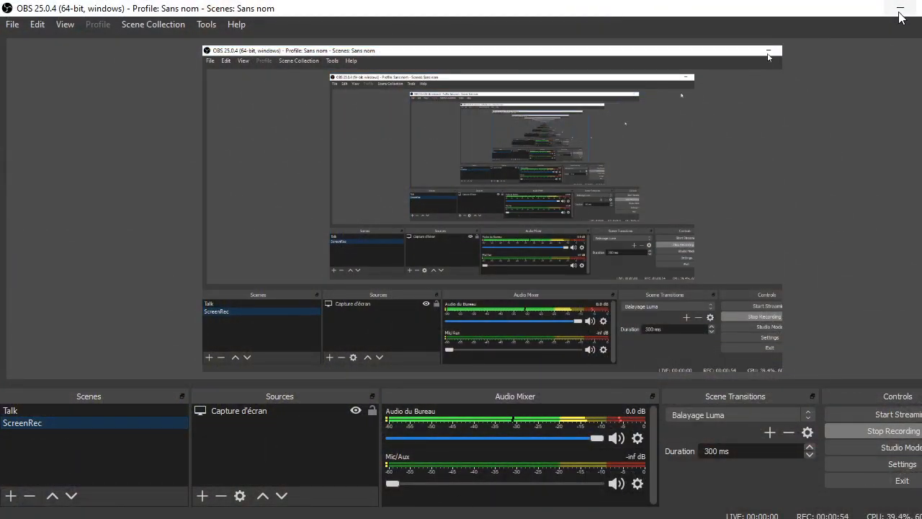
- Install the Codes Otaku Cutscene plugin into Roblox Studio from its Roblox library page and close the completion dialog
{"action": "left_click", "coordinate": [900, 9]}
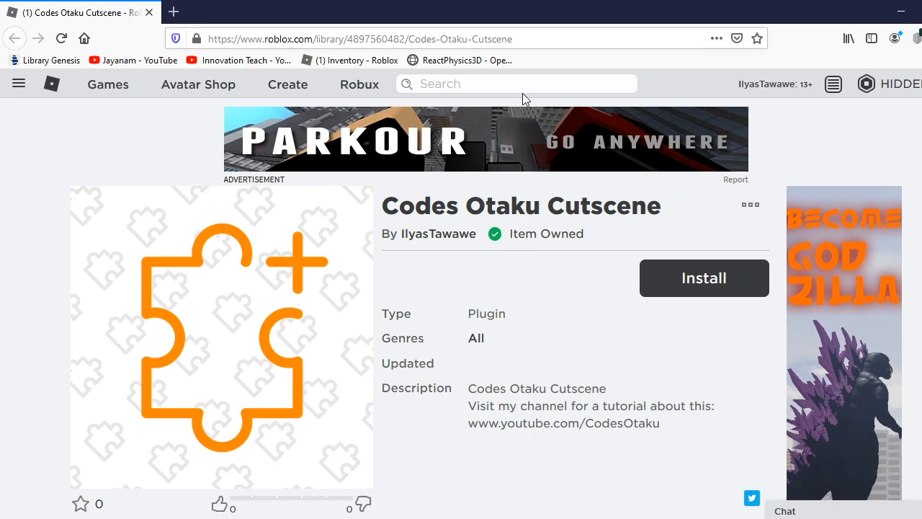
{"action": "left_click", "coordinate": [519, 37]}
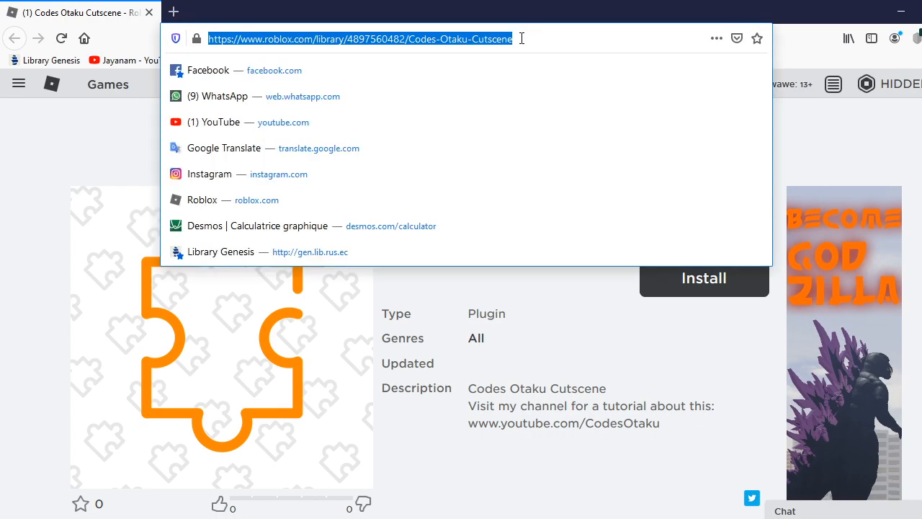
{"action": "left_click", "coordinate": [536, 332]}
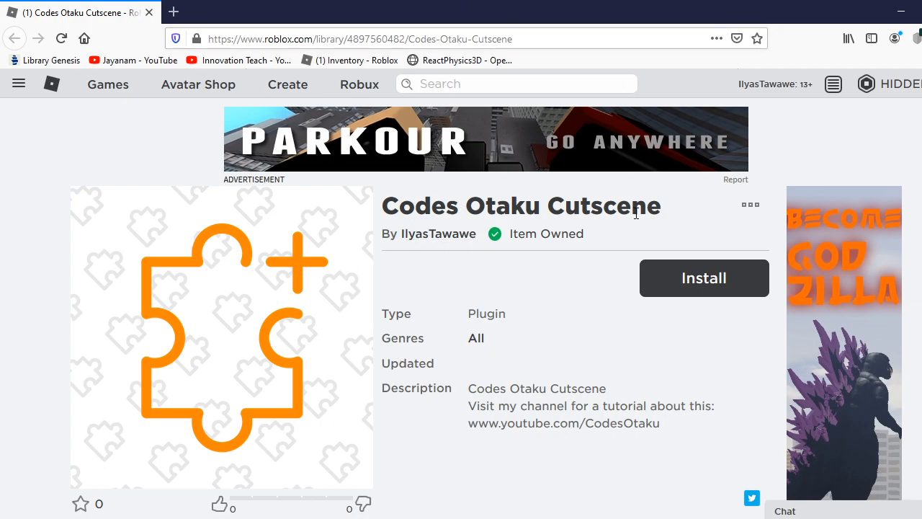
{"action": "left_click", "coordinate": [670, 279]}
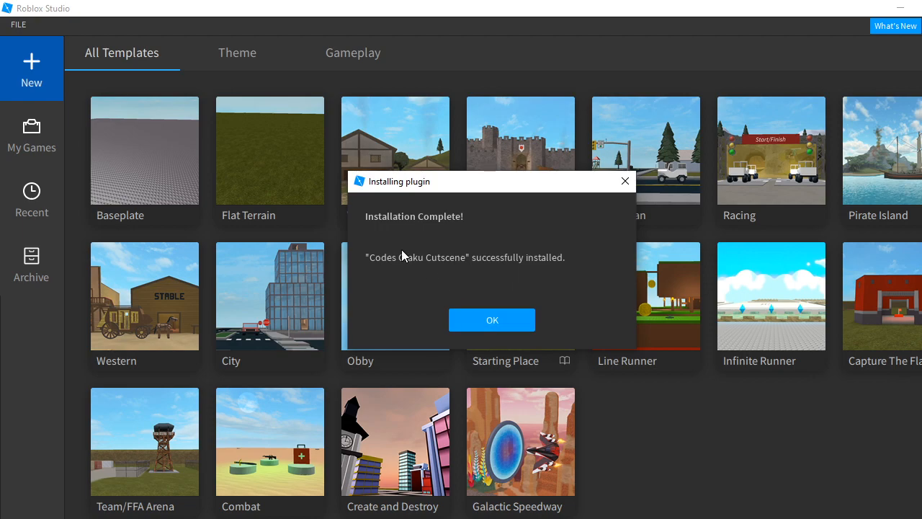
{"action": "left_click", "coordinate": [499, 319]}
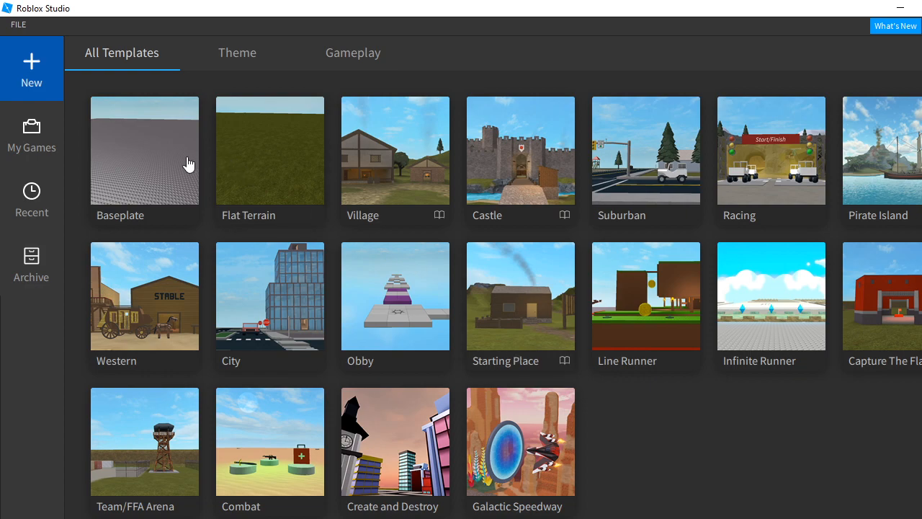
- Create a place from the Castle template and toggle the CutscenePlugin, leaving its panel open
{"action": "left_click", "coordinate": [523, 187]}
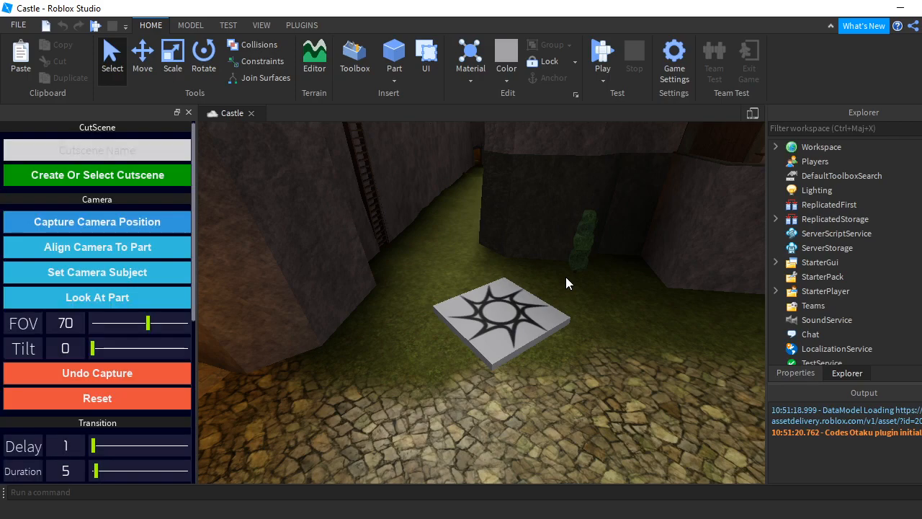
{"action": "left_click", "coordinate": [303, 25]}
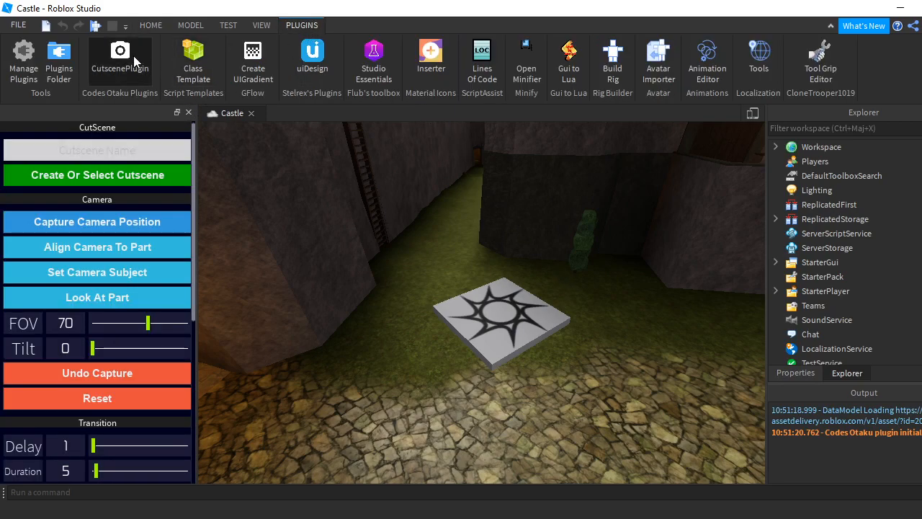
{"action": "left_click", "coordinate": [133, 57]}
{"action": "right_click_drag", "start_coordinate": [170, 157], "coordinate": [170, 156]}
{"action": "left_click", "coordinate": [132, 67]}
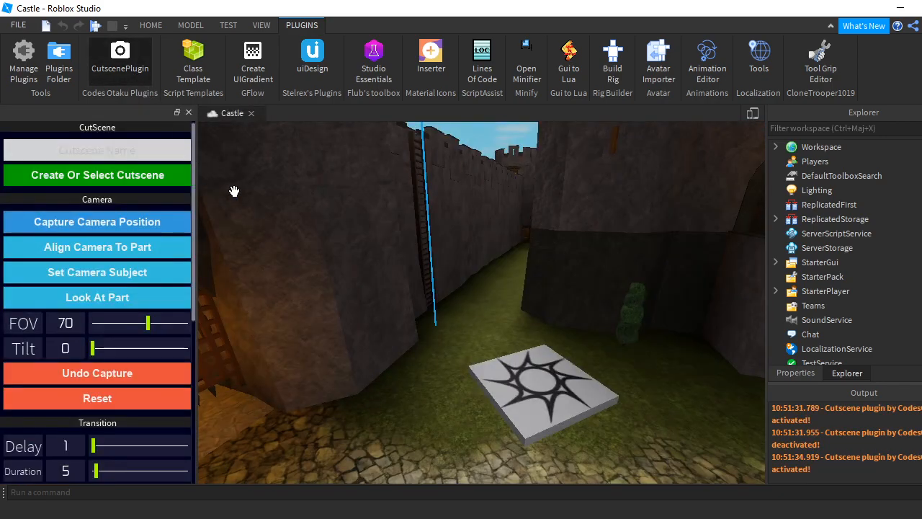
{"action": "left_click", "coordinate": [128, 70]}
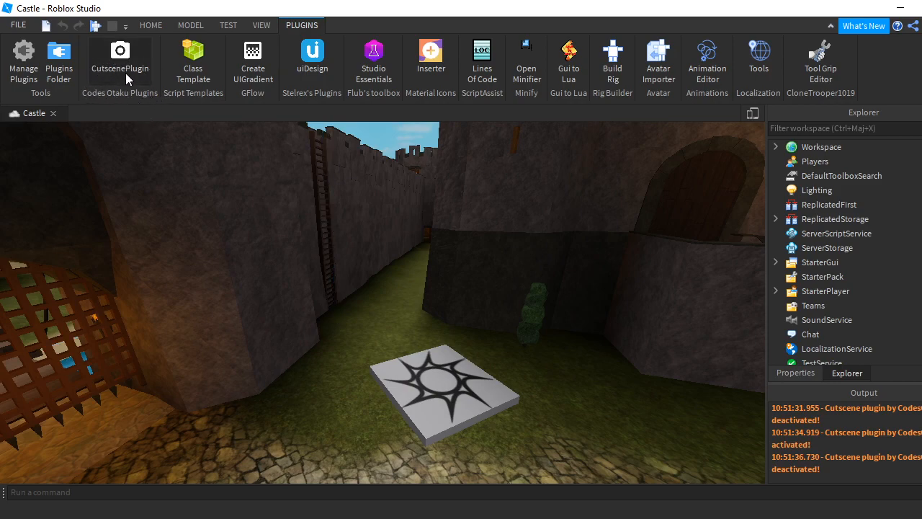
{"action": "left_click", "coordinate": [118, 66]}
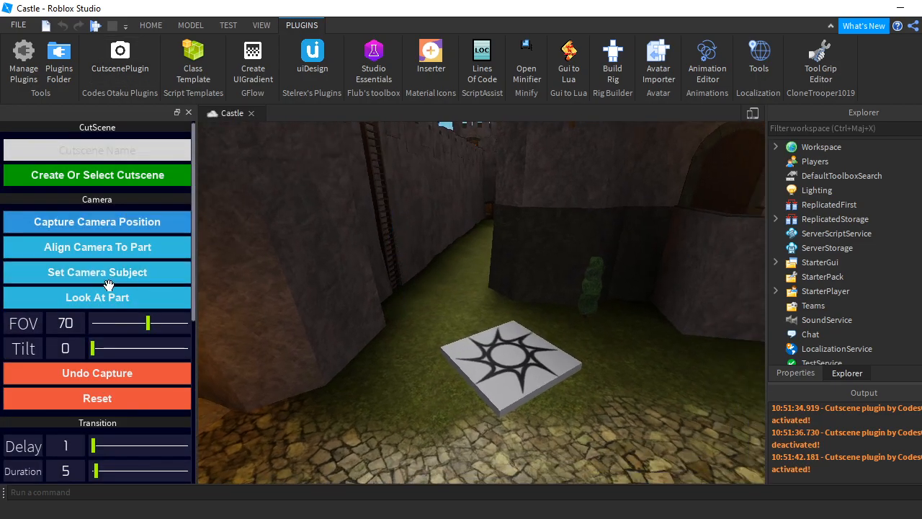
- Fly the viewport camera out of the castle onto the stone path, facing the castle gate, and expand Workspace
{"action": "scroll", "coordinate": [79, 288], "scroll_direction": "down", "scroll_amount": 4}
{"action": "scroll", "coordinate": [108, 286], "scroll_direction": "up", "scroll_amount": 4}
{"action": "right_click_drag", "start_coordinate": [638, 345], "coordinate": [640, 345]}
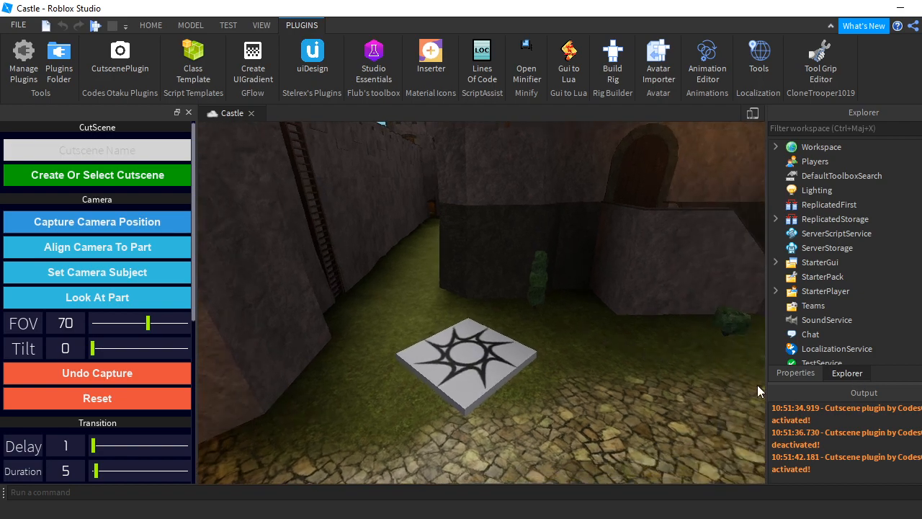
{"action": "right_click_drag", "start_coordinate": [614, 255], "coordinate": [615, 254]}
{"action": "key", "text": "w"}
{"action": "key", "text": "s"}
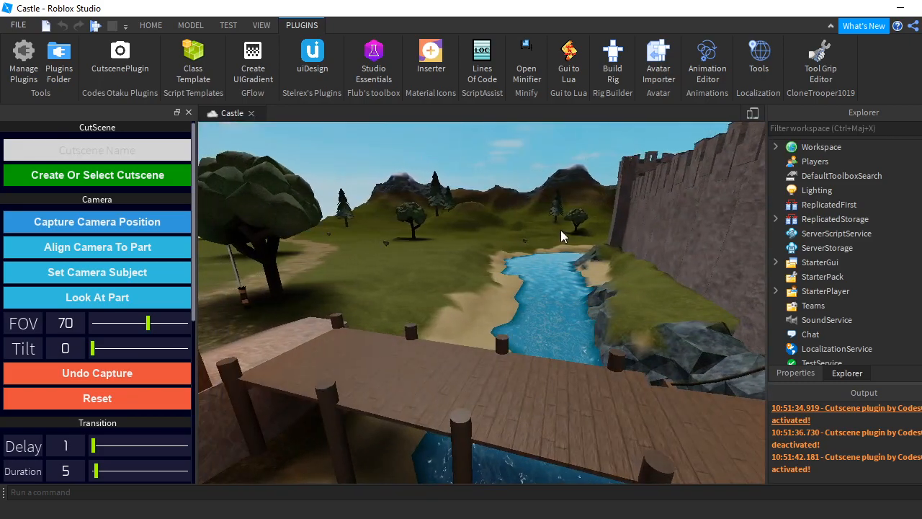
{"action": "right_click_drag", "start_coordinate": [552, 258], "coordinate": [552, 259]}
{"action": "key", "text": "w"}
{"action": "key", "text": "w"}
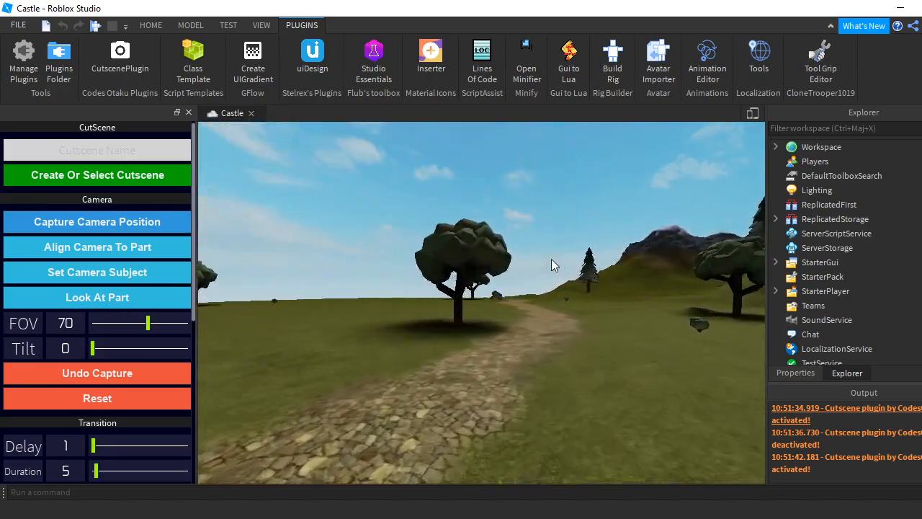
{"action": "key", "text": "w"}
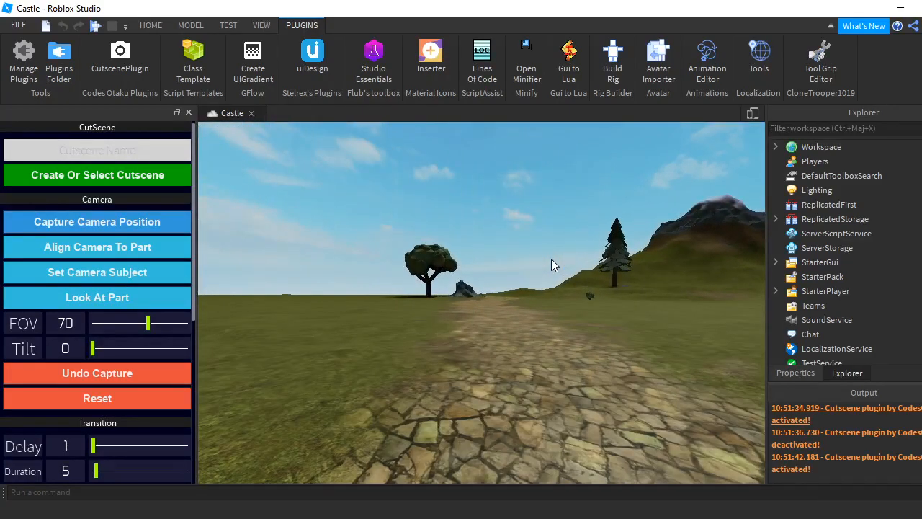
{"action": "right_click_drag", "start_coordinate": [452, 271], "coordinate": [451, 271]}
{"action": "left_click", "coordinate": [775, 146]}
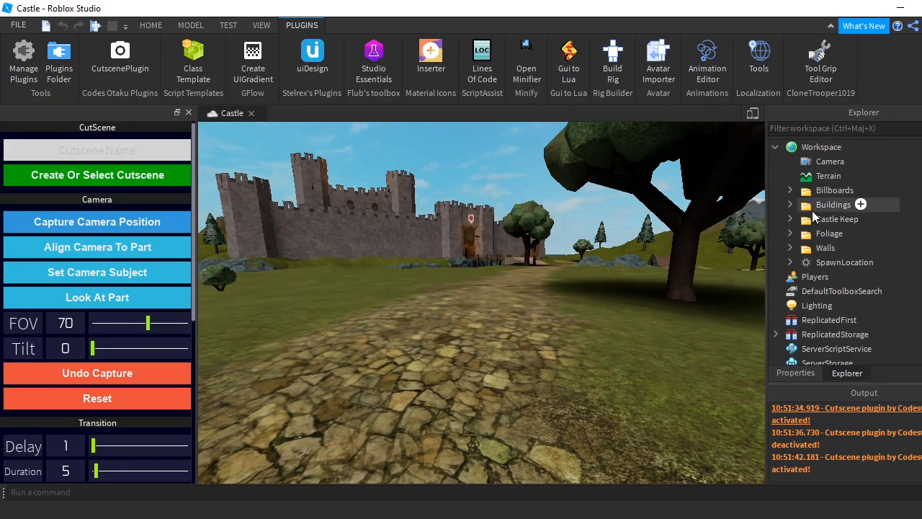
{"action": "right_click_drag", "start_coordinate": [542, 299], "coordinate": [525, 333]}
{"action": "key", "text": "s"}
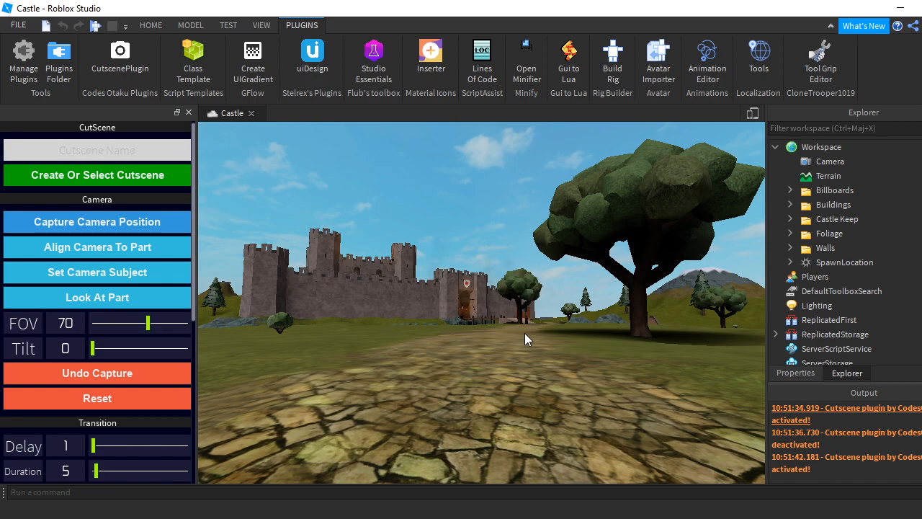
- Create a cutscene named Tutorial and expand its folder under Cutscenes in Workspace
{"action": "left_click", "coordinate": [109, 154]}
{"action": "type", "text": "Tutorial"}
{"action": "left_click", "coordinate": [127, 180]}
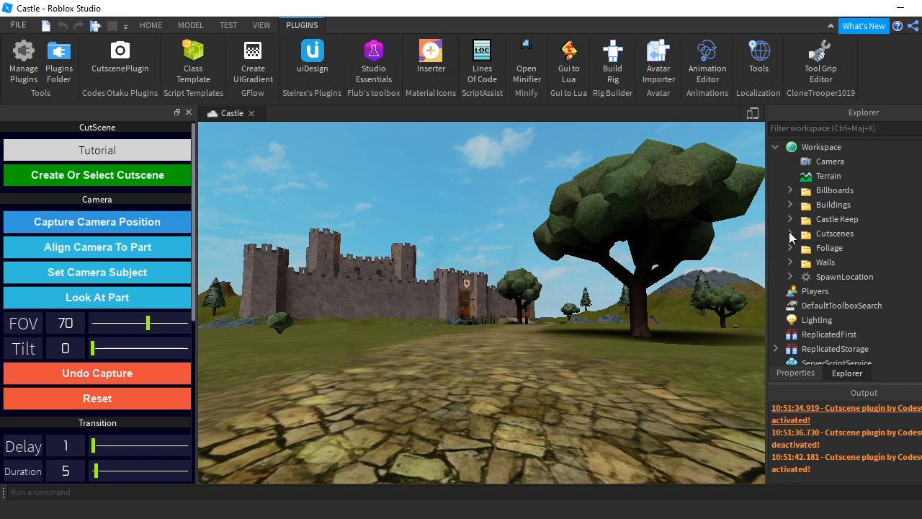
{"action": "left_click", "coordinate": [790, 233]}
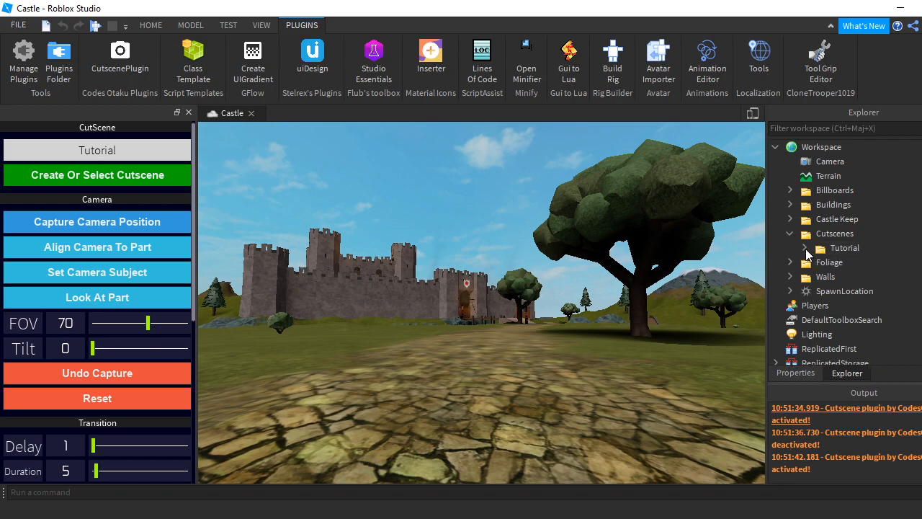
{"action": "left_click", "coordinate": [804, 248]}
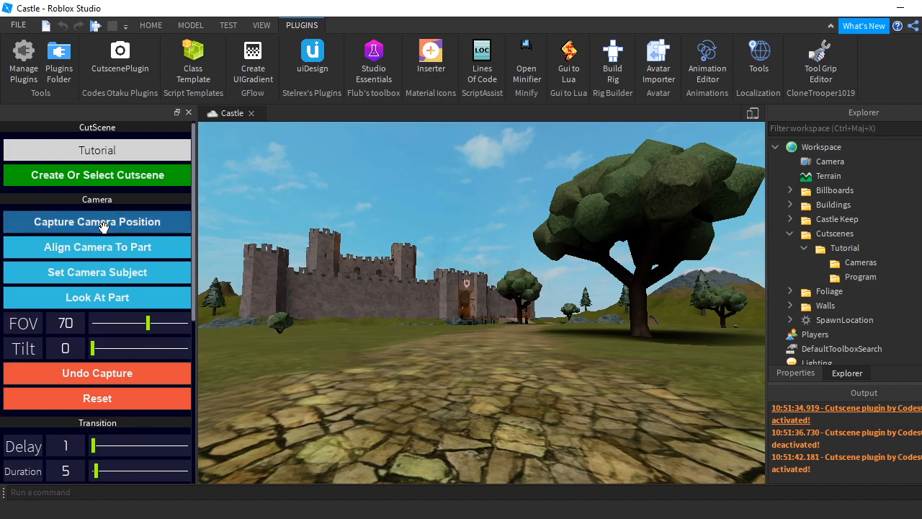
- Try lower camera FOV values of 66.15 and 58.08, restore the FOV to 70, and leave Tilt at 0
{"action": "right_click_drag", "start_coordinate": [300, 196], "coordinate": [298, 199]}
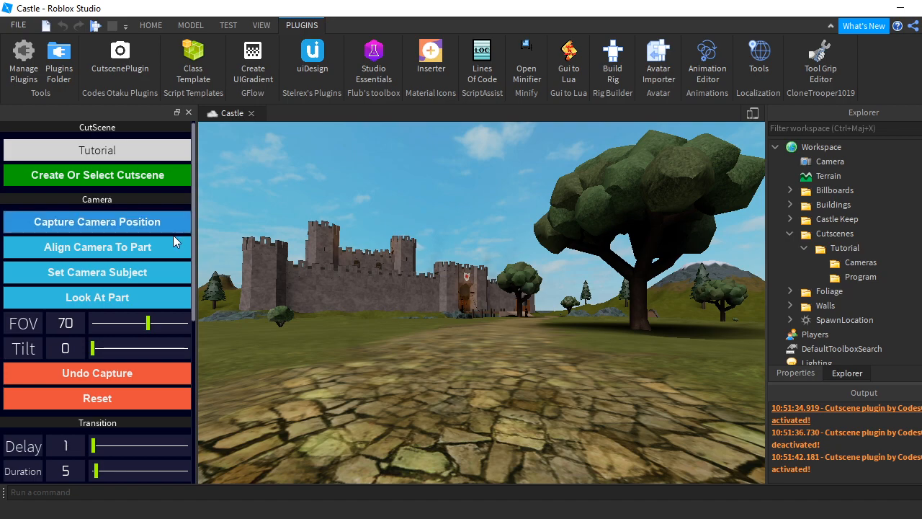
{"action": "left_click_drag", "start_coordinate": [193, 253], "coordinate": [196, 292]}
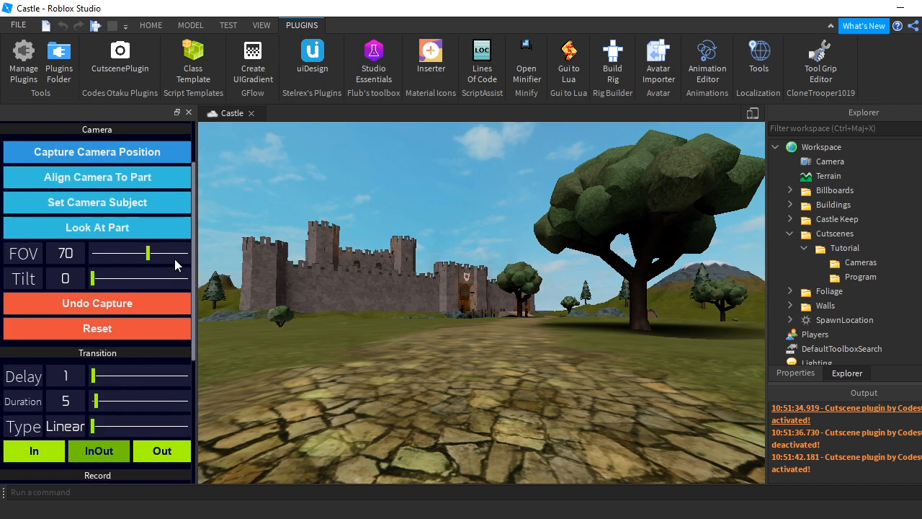
{"action": "left_click", "coordinate": [149, 256]}
{"action": "mouse_move", "coordinate": [149, 255]}
{"action": "left_mouse_down"}
{"action": "mouse_move", "coordinate": [181, 255]}
{"action": "mouse_move", "coordinate": [145, 255]}
{"action": "left_mouse_up"}
{"action": "left_click", "coordinate": [80, 251]}
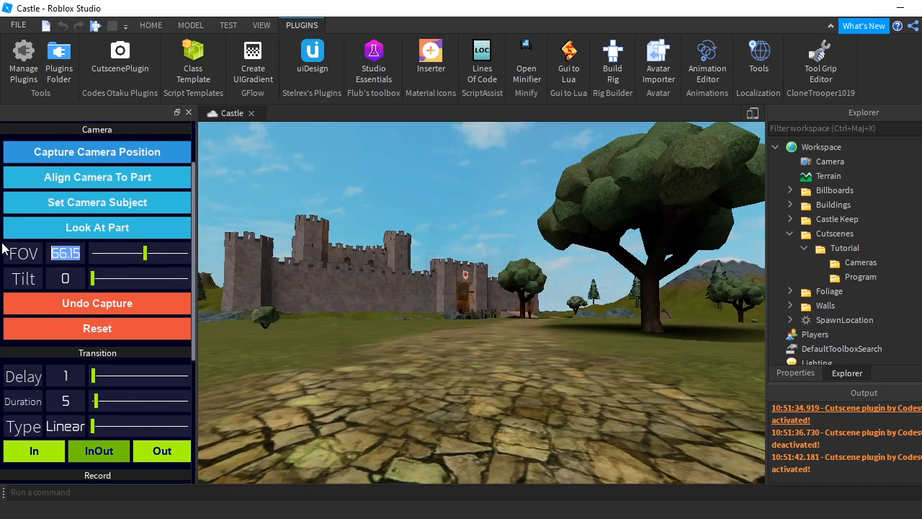
{"action": "left_click_drag", "start_coordinate": [146, 256], "coordinate": [138, 252]}
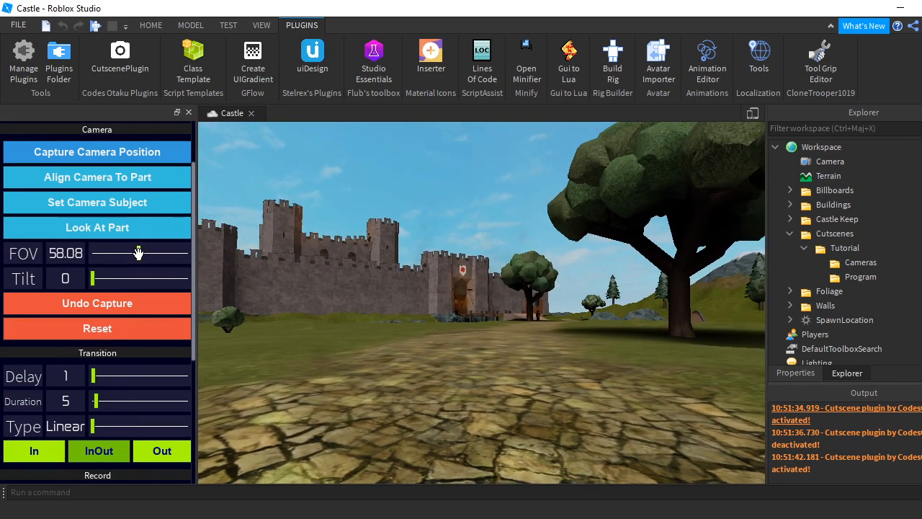
{"action": "left_click", "coordinate": [77, 255]}
{"action": "type", "text": "70"}
{"action": "key", "text": "Return"}
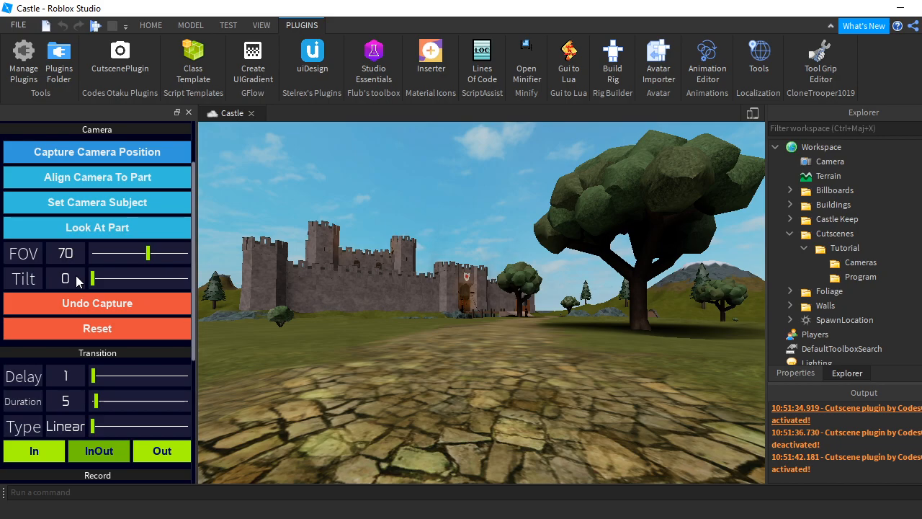
{"action": "mouse_move", "coordinate": [93, 280]}
{"action": "left_mouse_down"}
{"action": "mouse_move", "coordinate": [148, 283]}
{"action": "mouse_move", "coordinate": [80, 284]}
{"action": "mouse_move", "coordinate": [190, 282]}
{"action": "mouse_move", "coordinate": [84, 283]}
{"action": "mouse_move", "coordinate": [92, 305]}
{"action": "mouse_move", "coordinate": [154, 292]}
{"action": "mouse_move", "coordinate": [92, 283]}
{"action": "left_mouse_up"}
- Examine the cutscene panel's Camera, Transition, Record and Cutscene Player settings
{"action": "left_click_drag", "start_coordinate": [194, 333], "coordinate": [190, 334]}
{"action": "scroll", "coordinate": [191, 338], "scroll_direction": "down", "scroll_amount": 3}
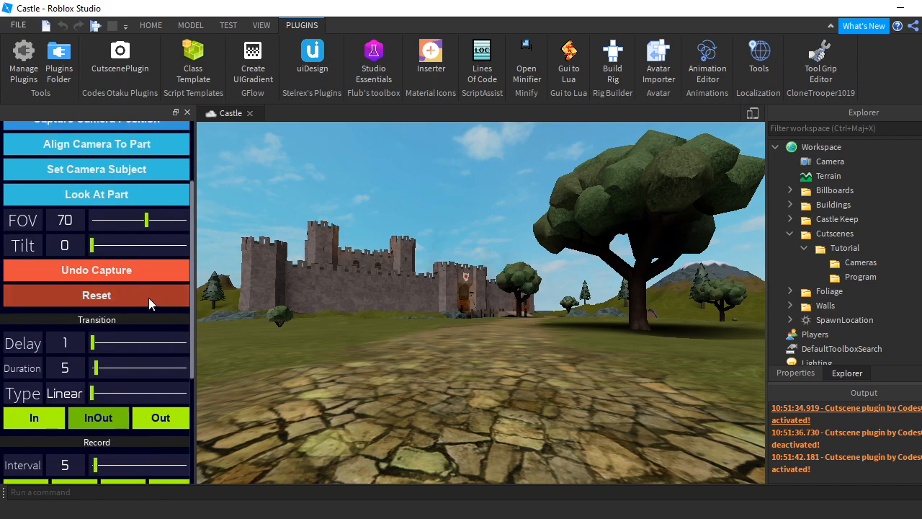
{"action": "mouse_move", "coordinate": [848, 267]}
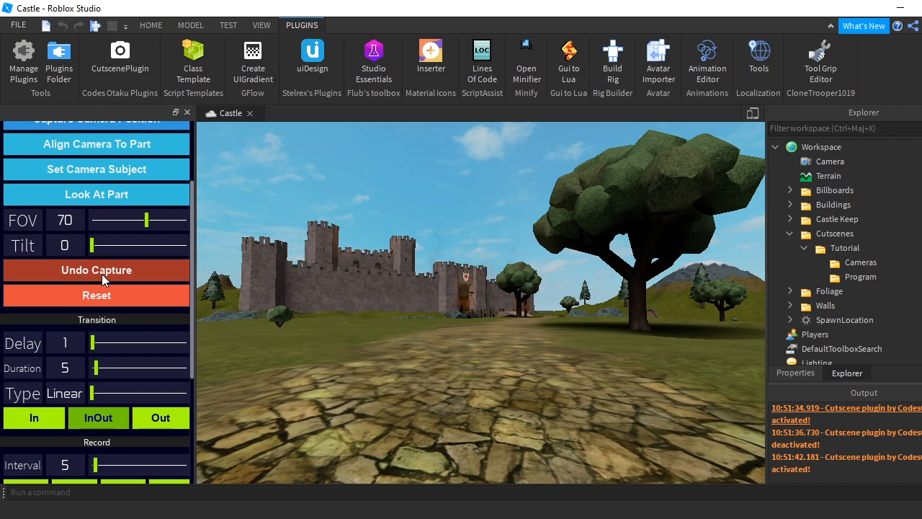
{"action": "scroll", "coordinate": [139, 249], "scroll_direction": "up", "scroll_amount": 3}
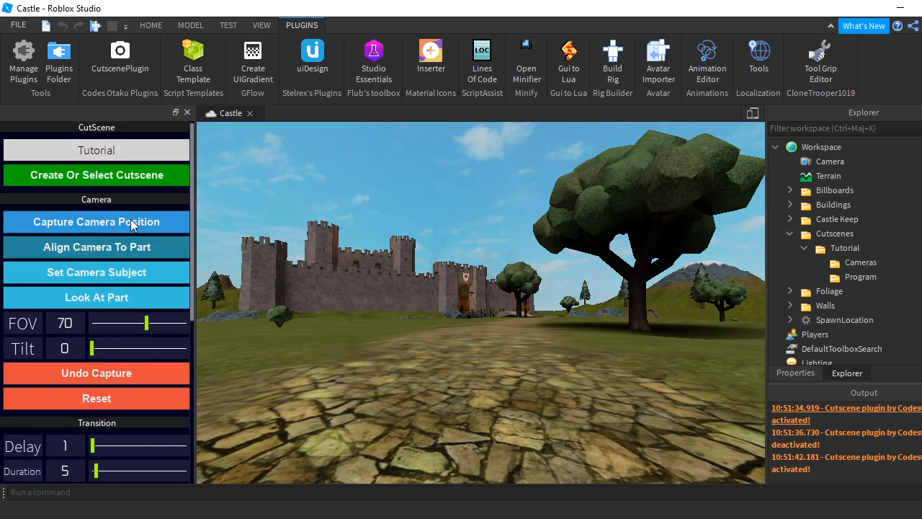
{"action": "scroll", "coordinate": [129, 268], "scroll_direction": "down", "scroll_amount": 6}
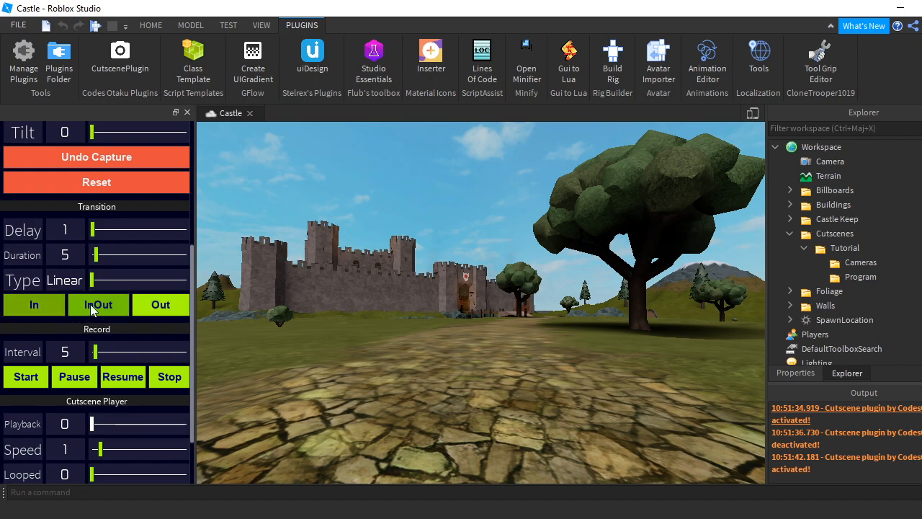
{"action": "left_click_drag", "start_coordinate": [191, 315], "coordinate": [192, 346]}
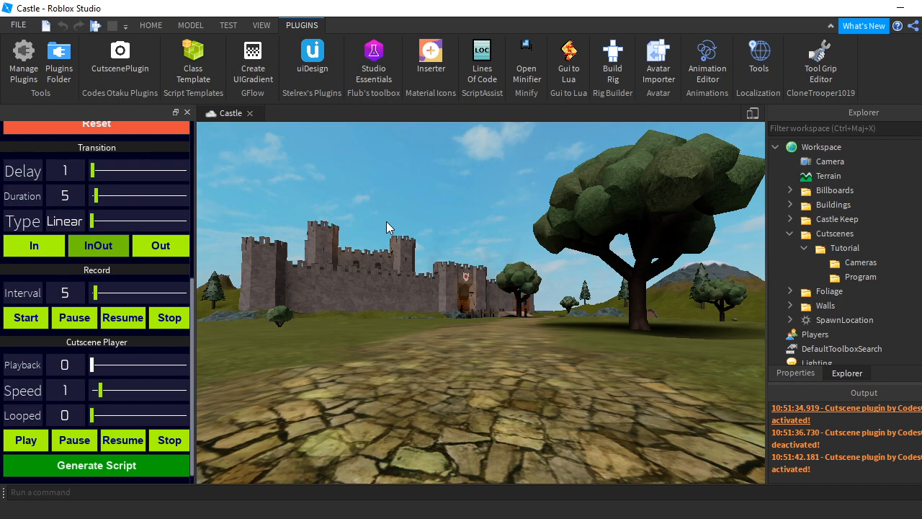
{"action": "scroll", "coordinate": [133, 163], "scroll_direction": "up", "scroll_amount": 8}
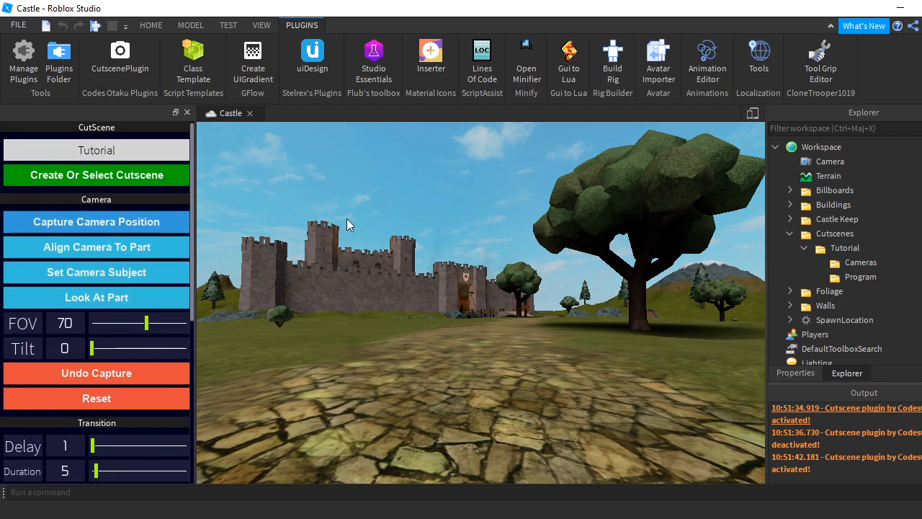
- Capture the current camera position and set the wall part of the castle's nearest corner tower as the camera subject
{"action": "left_click", "coordinate": [112, 224]}
{"action": "left_click", "coordinate": [260, 258]}
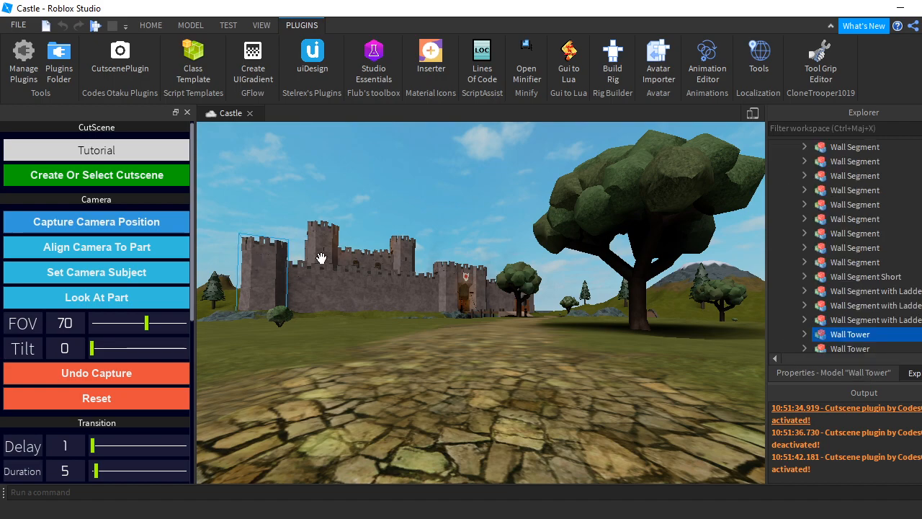
{"action": "left_click", "coordinate": [389, 171]}
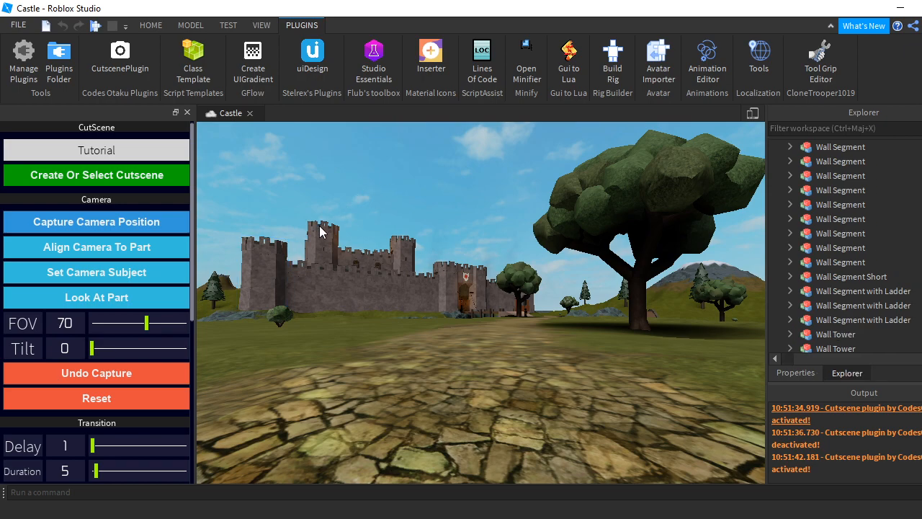
{"action": "left_click", "coordinate": [267, 279]}
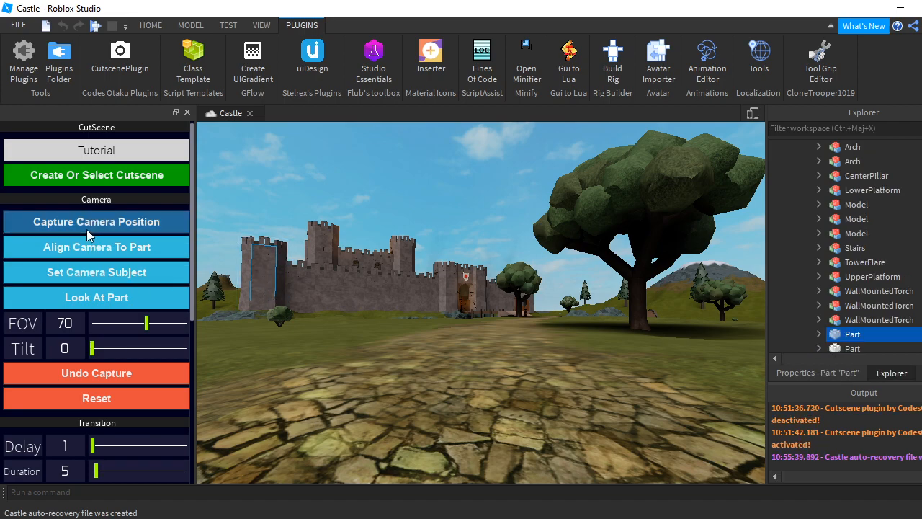
{"action": "left_click", "coordinate": [89, 272]}
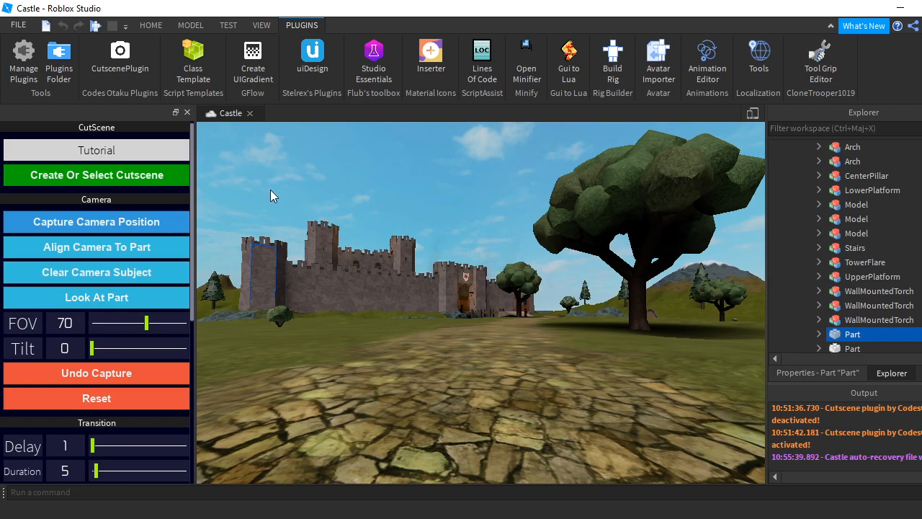
{"action": "left_click", "coordinate": [272, 269]}
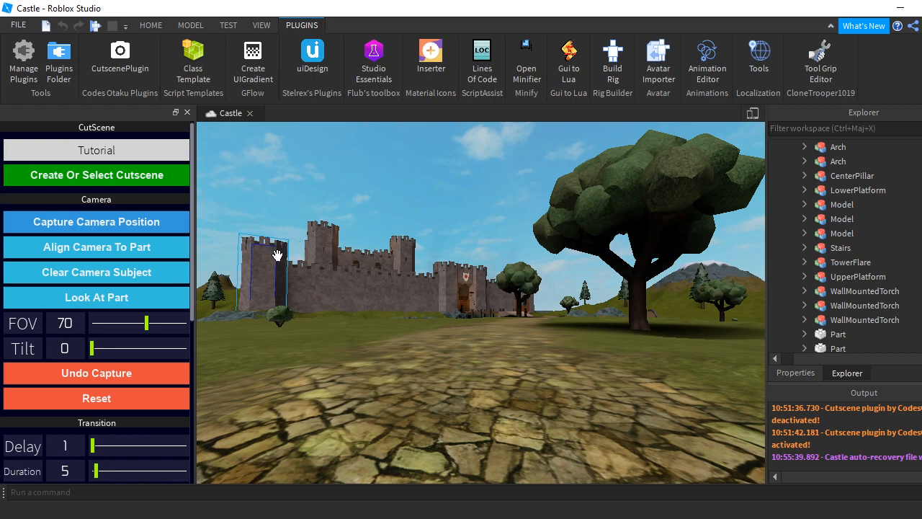
- Clear the camera subject and make the camera look at the trunk of the pine tree beside the castle
{"action": "left_click", "coordinate": [148, 276]}
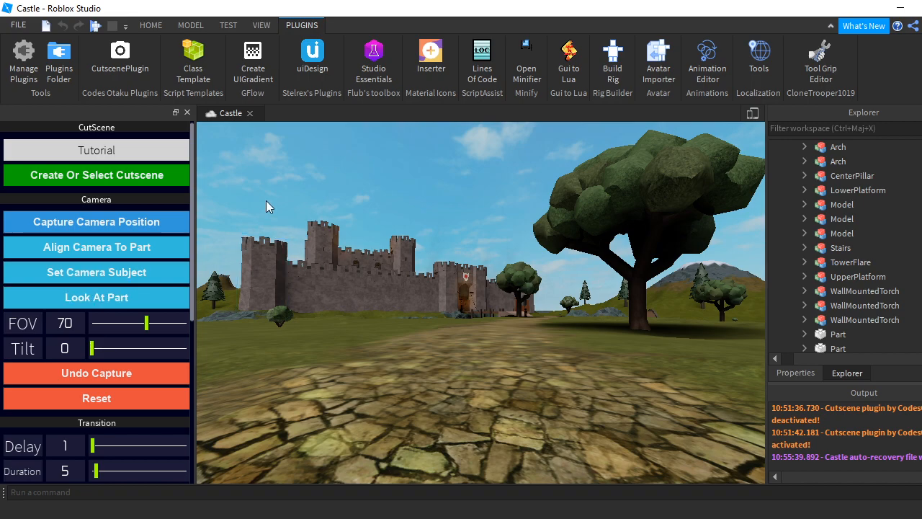
{"action": "left_click", "coordinate": [213, 290]}
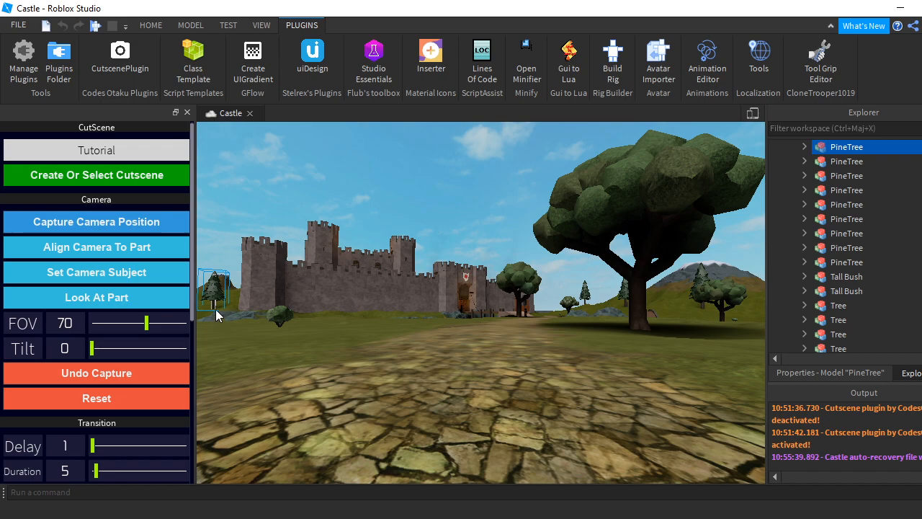
{"action": "left_click", "coordinate": [215, 307]}
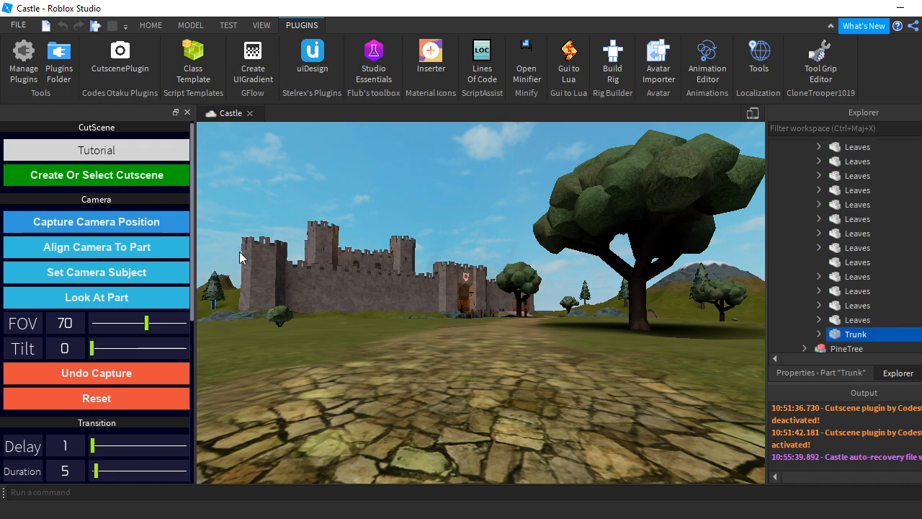
{"action": "left_click", "coordinate": [111, 297]}
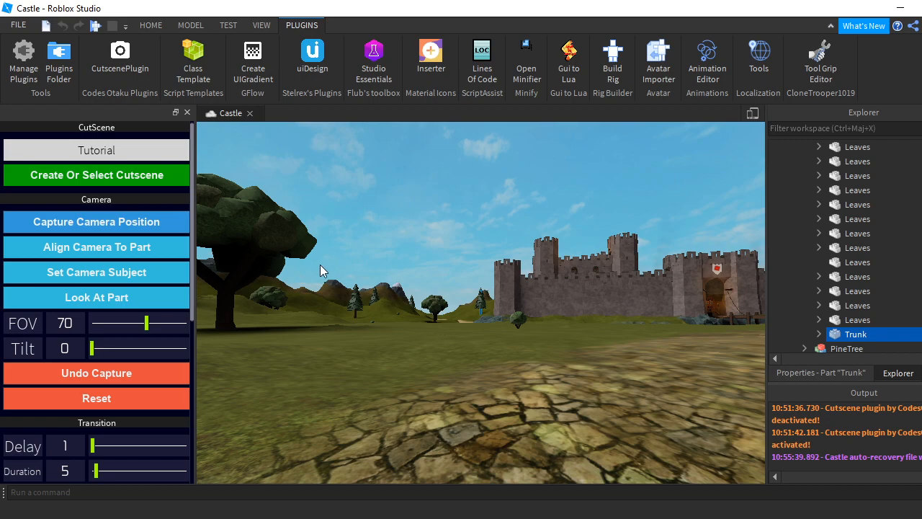
{"action": "left_click", "coordinate": [436, 212]}
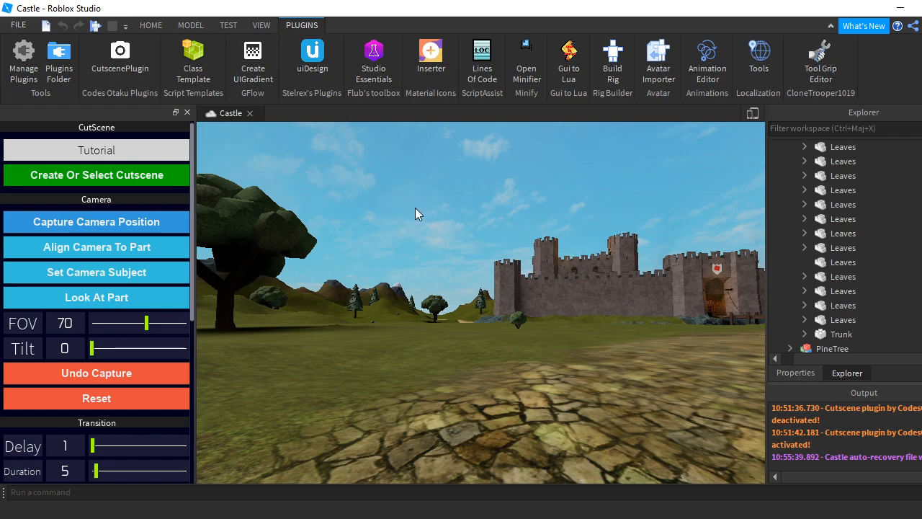
- Capture the camera position facing the castle and undo that capture
{"action": "left_click", "coordinate": [130, 222]}
{"action": "scroll", "coordinate": [414, 190], "scroll_direction": "down", "scroll_amount": 2}
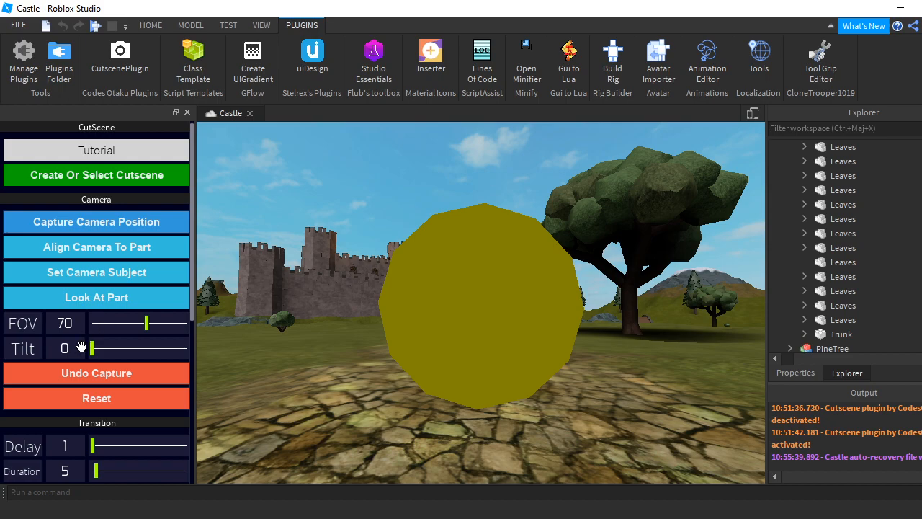
{"action": "scroll", "coordinate": [81, 347], "scroll_direction": "down", "scroll_amount": 3}
{"action": "scroll", "coordinate": [81, 347], "scroll_direction": "up", "scroll_amount": 2}
{"action": "scroll", "coordinate": [81, 348], "scroll_direction": "up", "scroll_amount": 1}
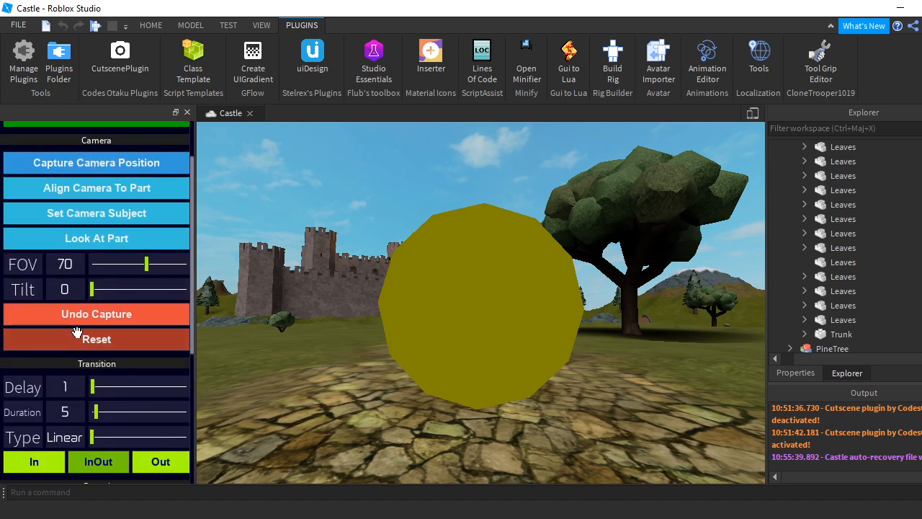
{"action": "left_click", "coordinate": [72, 312]}
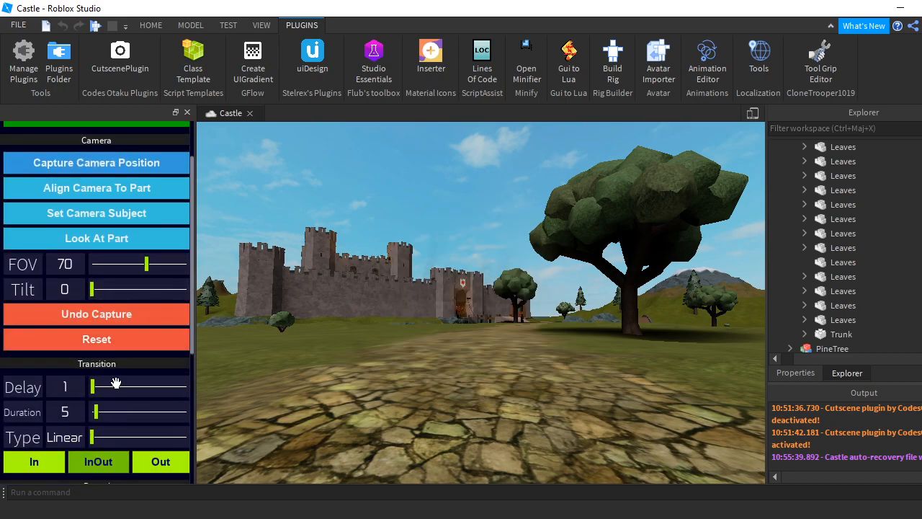
- Set both the transition duration and the transition delay to 0
{"action": "scroll", "coordinate": [115, 384], "scroll_direction": "down", "scroll_amount": 3}
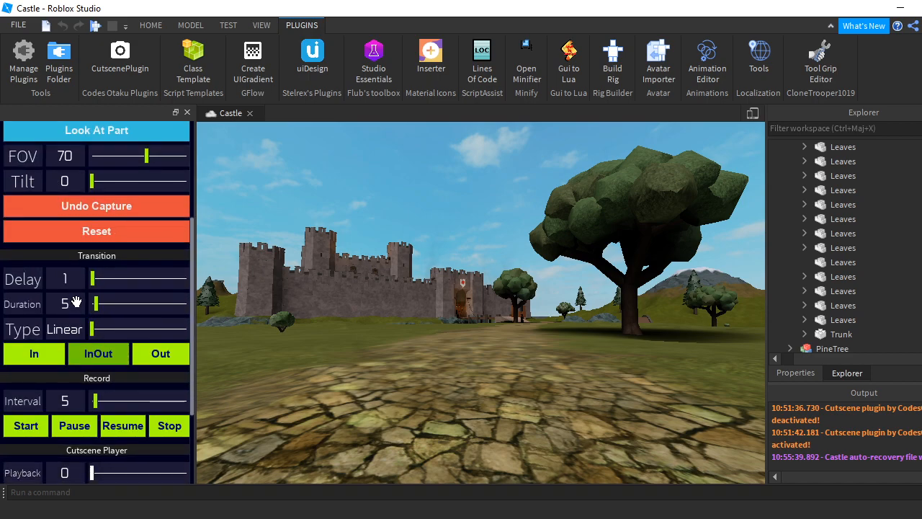
{"action": "double_click", "coordinate": [72, 304]}
{"action": "type", "text": "0"}
{"action": "key", "text": "Return"}
{"action": "scroll", "coordinate": [162, 303], "scroll_direction": "down", "scroll_amount": 3}
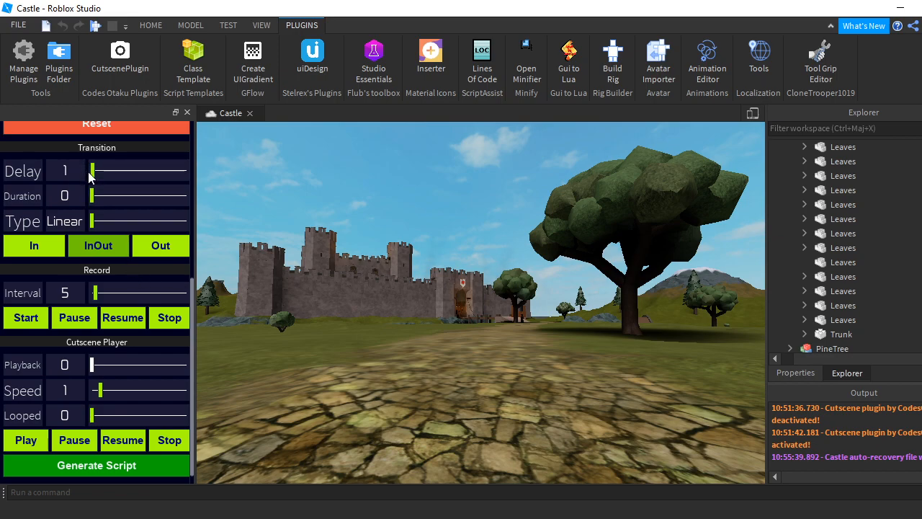
{"action": "left_click", "coordinate": [67, 172]}
{"action": "type", "text": "0"}
- Capture the current camera view of the castle as the cutscene's starting position
{"action": "scroll", "coordinate": [109, 234], "scroll_direction": "up", "scroll_amount": 5}
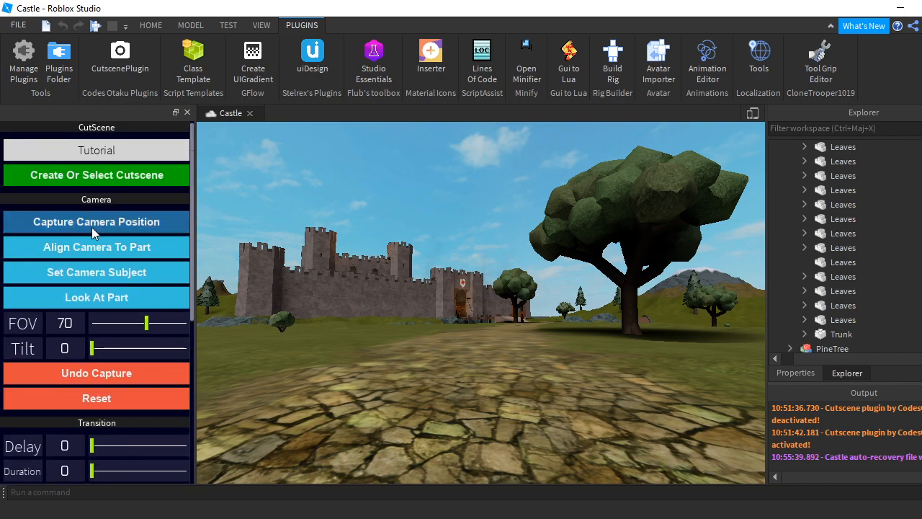
{"action": "scroll", "coordinate": [99, 365], "scroll_direction": "down", "scroll_amount": 1}
{"action": "scroll", "coordinate": [99, 365], "scroll_direction": "down", "scroll_amount": 5}
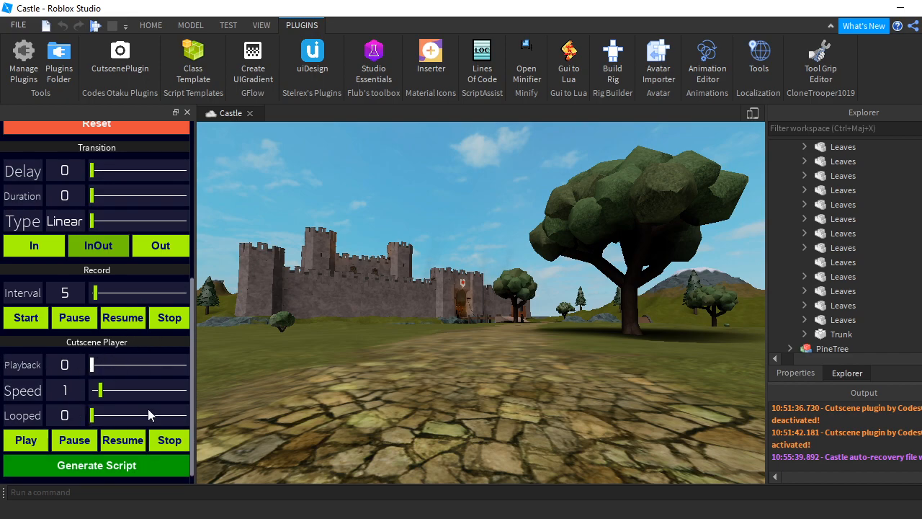
{"action": "scroll", "coordinate": [120, 345], "scroll_direction": "up", "scroll_amount": 5}
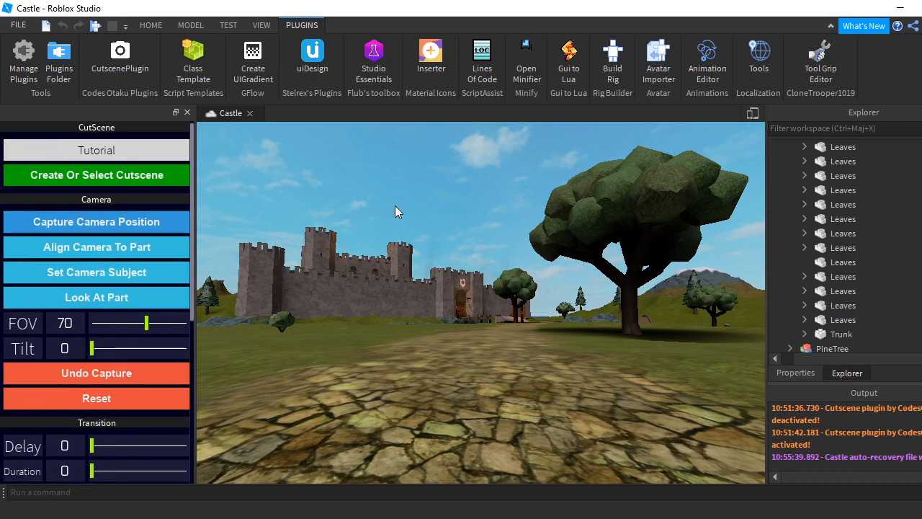
{"action": "left_click", "coordinate": [142, 220]}
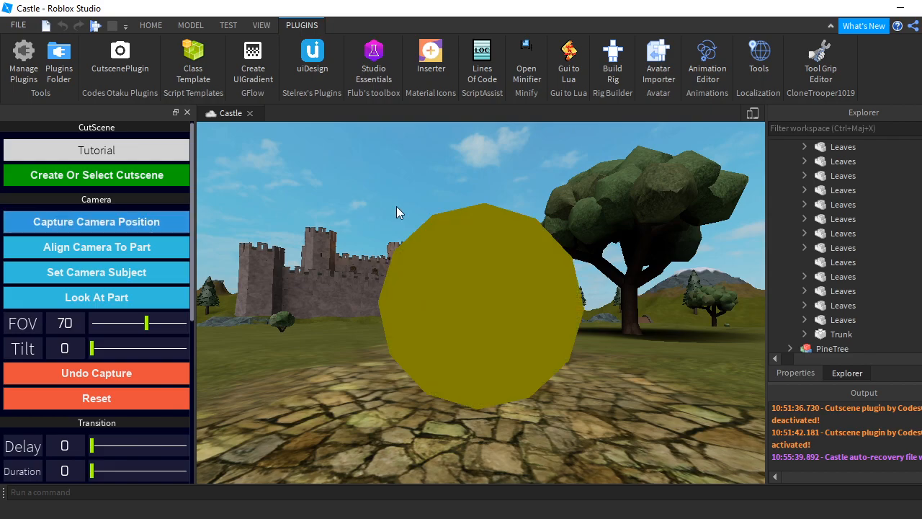
- Move the camera forward along the stone path towards the castle gate and widen its FOV to 77.44
{"action": "key", "text": "w"}
{"action": "right_click_drag", "start_coordinate": [403, 202], "coordinate": [435, 211]}
{"action": "key", "text": "w"}
{"action": "key", "text": "w"}
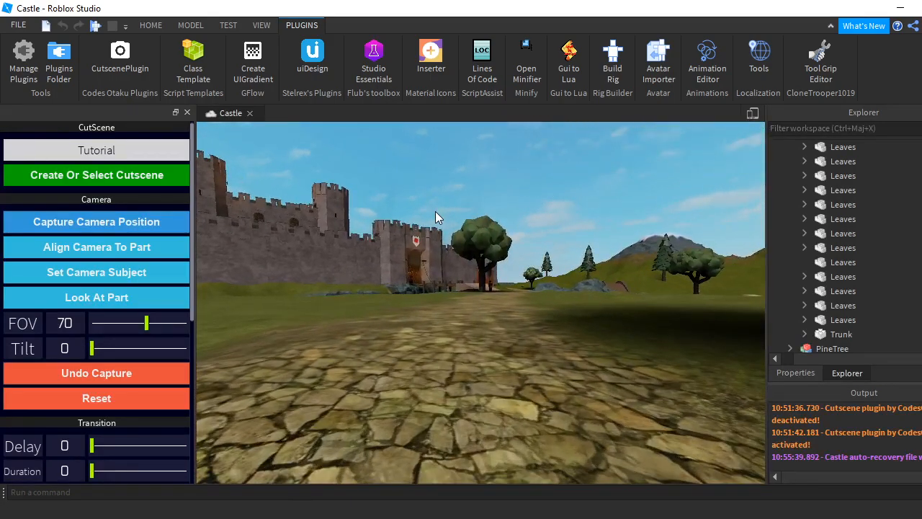
{"action": "right_click_drag", "start_coordinate": [439, 205], "coordinate": [441, 199]}
{"action": "key", "text": "w"}
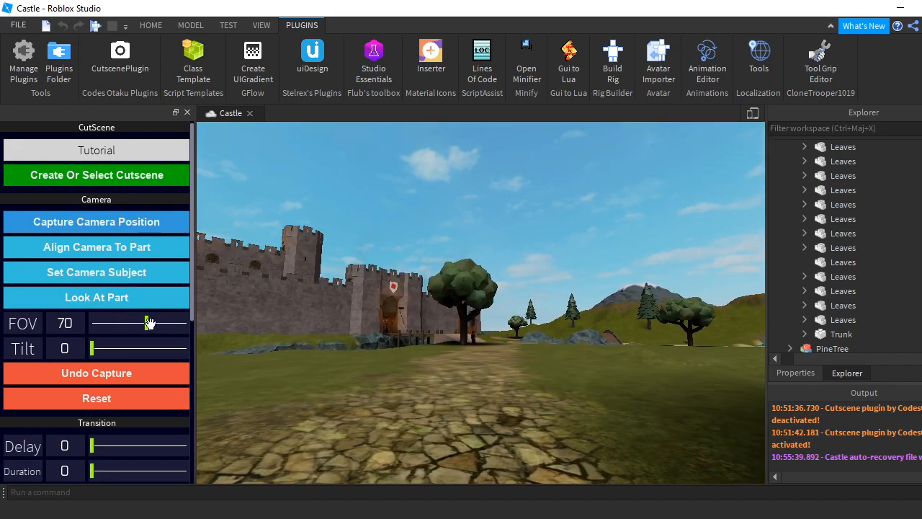
{"action": "left_click_drag", "start_coordinate": [146, 323], "coordinate": [153, 323]}
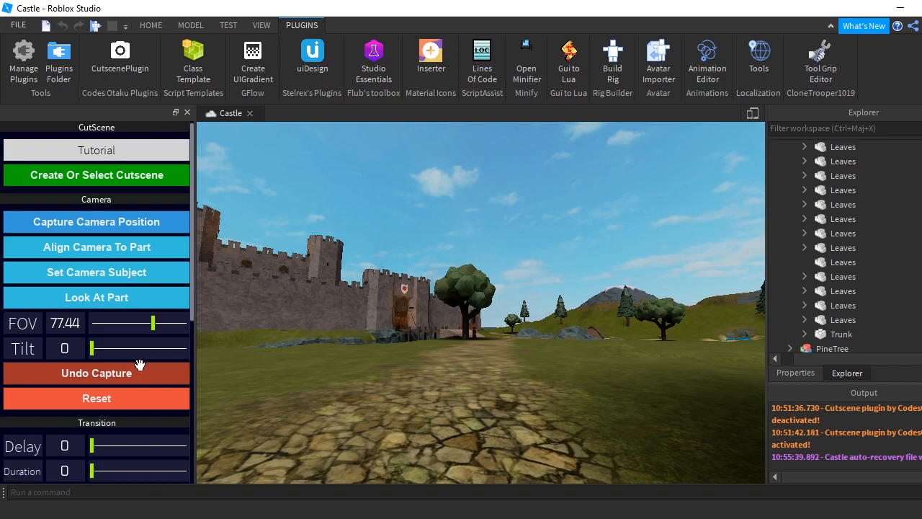
- Set the transition type to Sine and its duration to 10
{"action": "scroll", "coordinate": [140, 364], "scroll_direction": "down", "scroll_amount": 3}
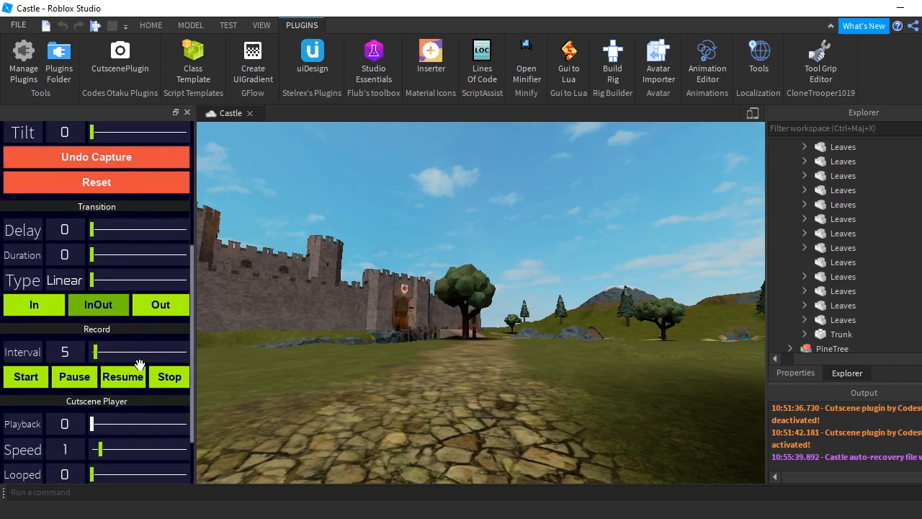
{"action": "mouse_move", "coordinate": [93, 279]}
{"action": "left_mouse_down"}
{"action": "mouse_move", "coordinate": [184, 281]}
{"action": "mouse_move", "coordinate": [91, 279]}
{"action": "mouse_move", "coordinate": [98, 271]}
{"action": "mouse_move", "coordinate": [105, 278]}
{"action": "left_mouse_up"}
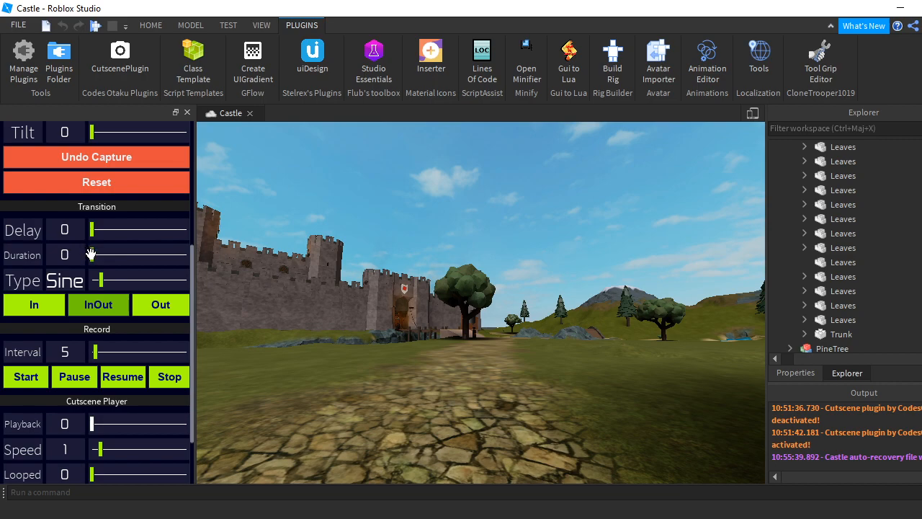
{"action": "left_click_drag", "start_coordinate": [92, 254], "coordinate": [100, 256]}
{"action": "left_click_drag", "start_coordinate": [192, 276], "coordinate": [192, 324]}
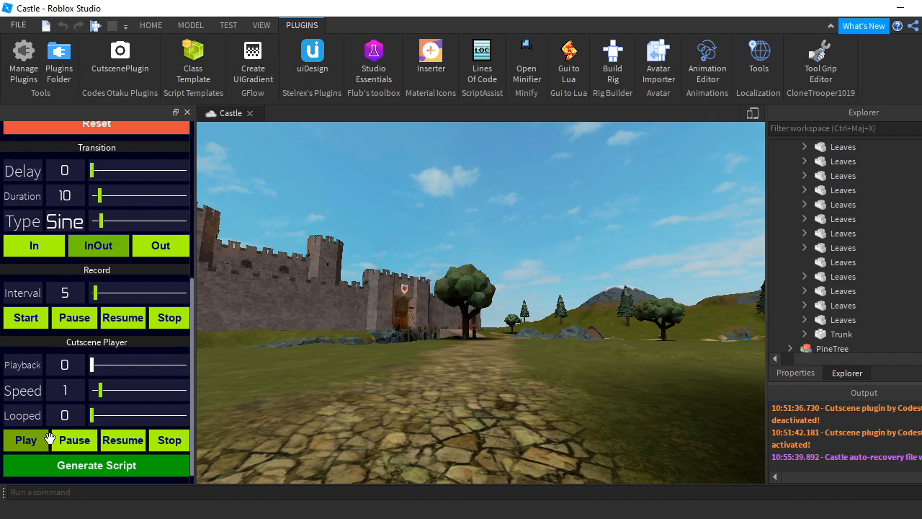
- Capture the camera position nearer the castle gate and play the cutscene
{"action": "scroll", "coordinate": [139, 244], "scroll_direction": "up", "scroll_amount": 5}
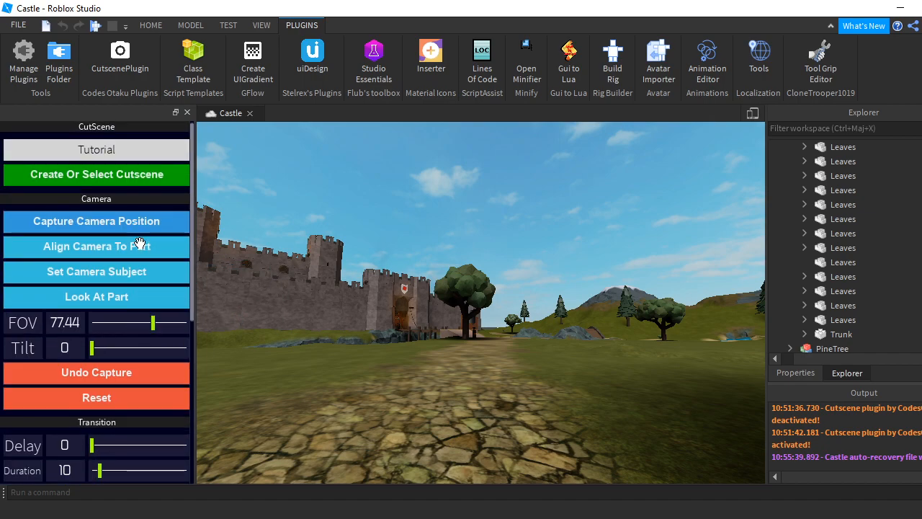
{"action": "left_click", "coordinate": [132, 222]}
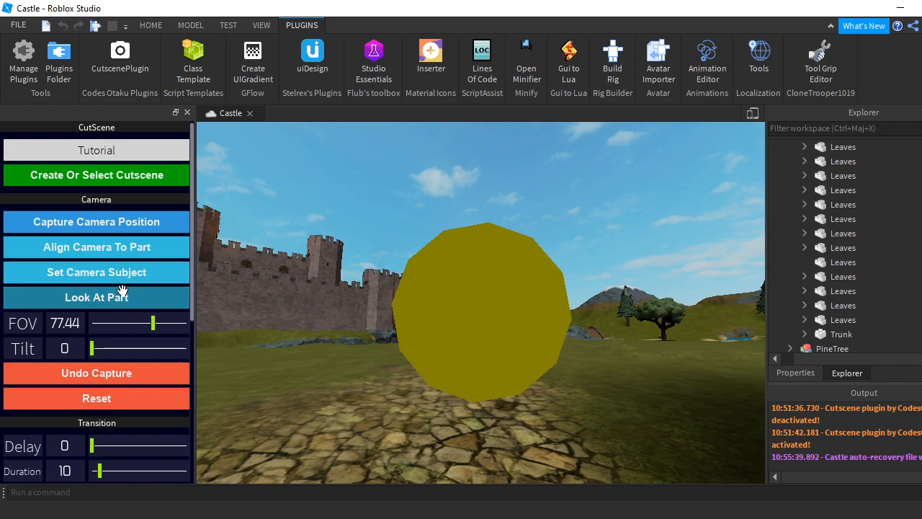
{"action": "scroll", "coordinate": [133, 296], "scroll_direction": "down", "scroll_amount": 5}
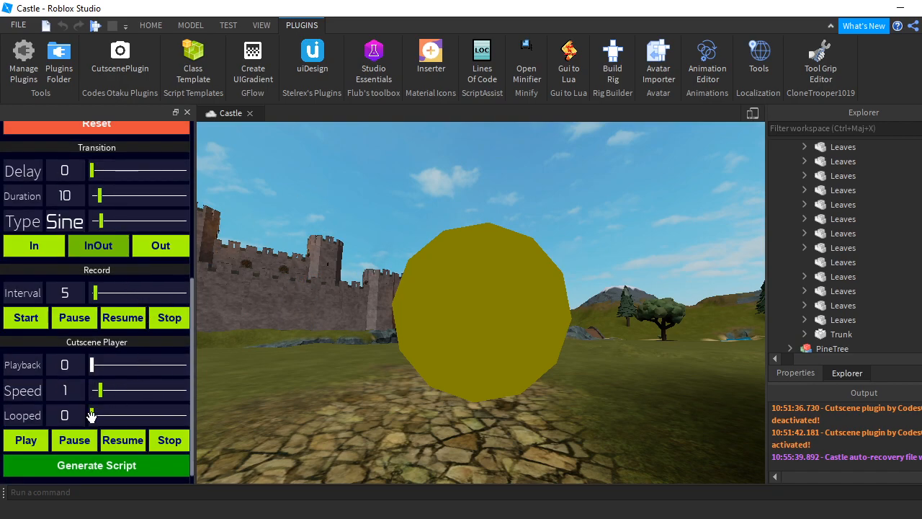
{"action": "left_click", "coordinate": [22, 445]}
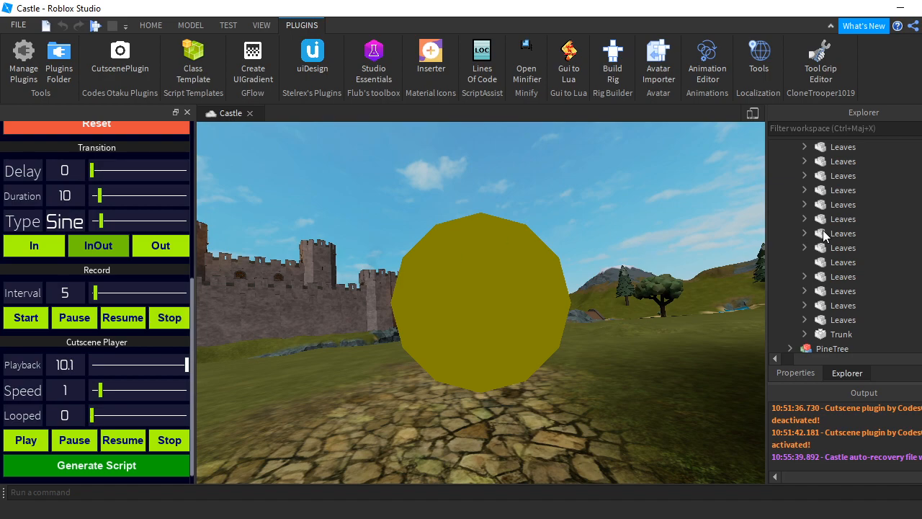
{"action": "scroll", "coordinate": [821, 190], "scroll_direction": "up", "scroll_amount": 2}
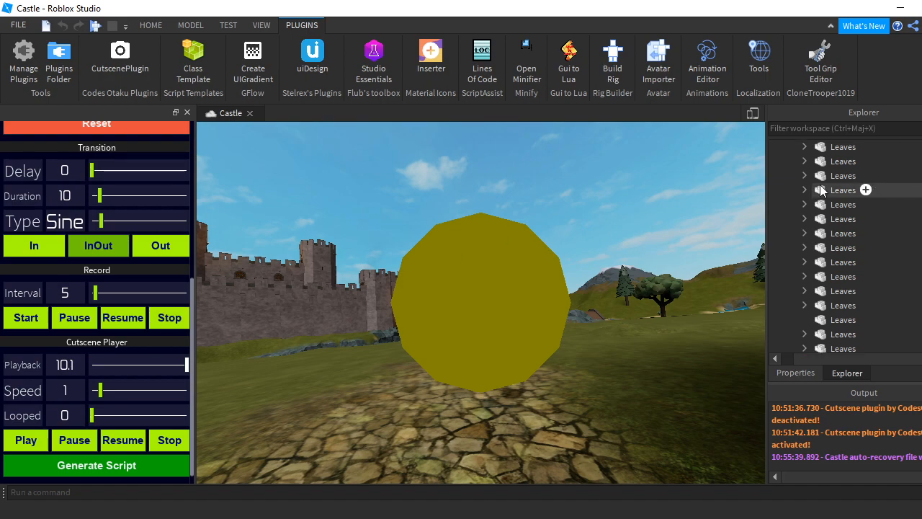
{"action": "scroll", "coordinate": [821, 190], "scroll_direction": "down", "scroll_amount": 2}
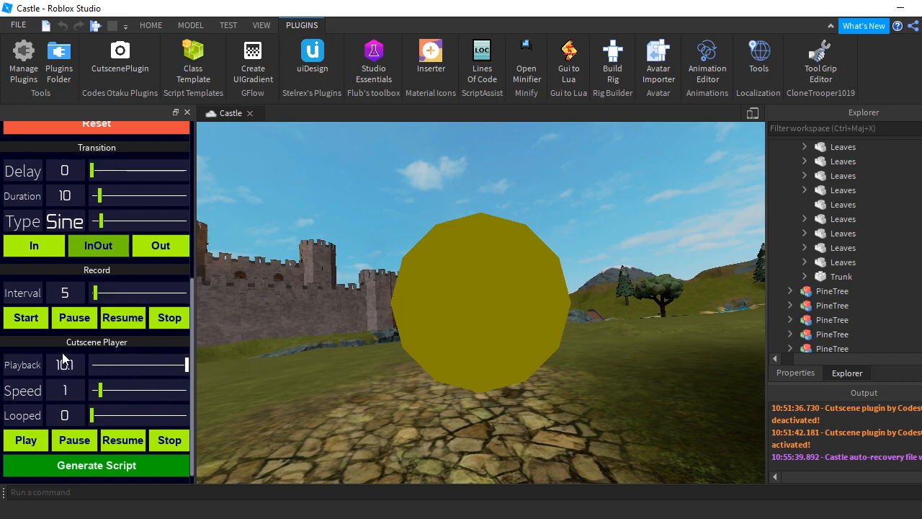
- Capture a camera position on the path beside the tree near the castle gate, with FOV 60 and Tilt 36.71
{"action": "scroll", "coordinate": [405, 236], "scroll_direction": "down", "scroll_amount": 1}
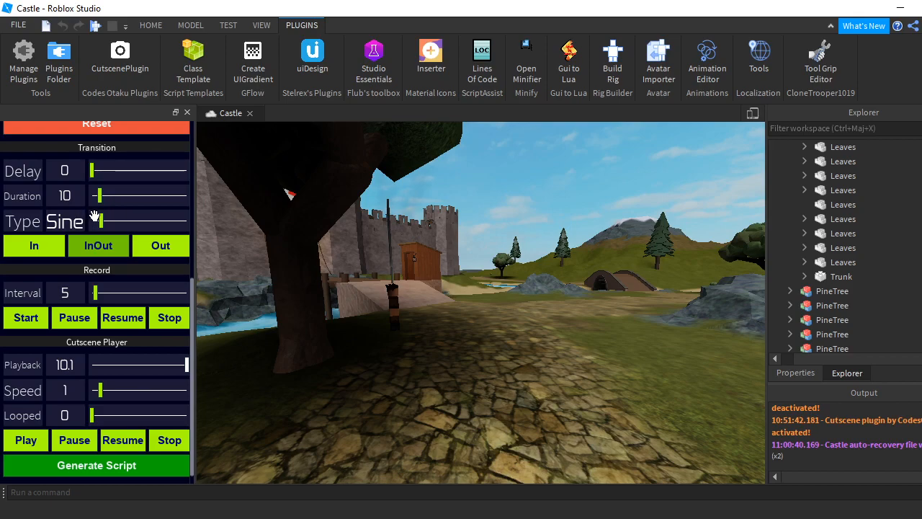
{"action": "scroll", "coordinate": [113, 206], "scroll_direction": "up", "scroll_amount": 3}
{"action": "scroll", "coordinate": [113, 205], "scroll_direction": "up", "scroll_amount": 3}
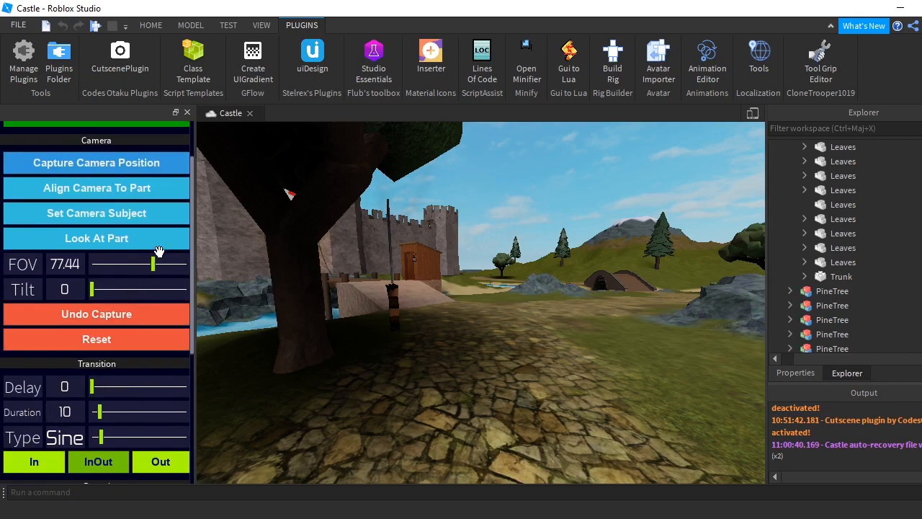
{"action": "left_click_drag", "start_coordinate": [153, 264], "coordinate": [137, 264]}
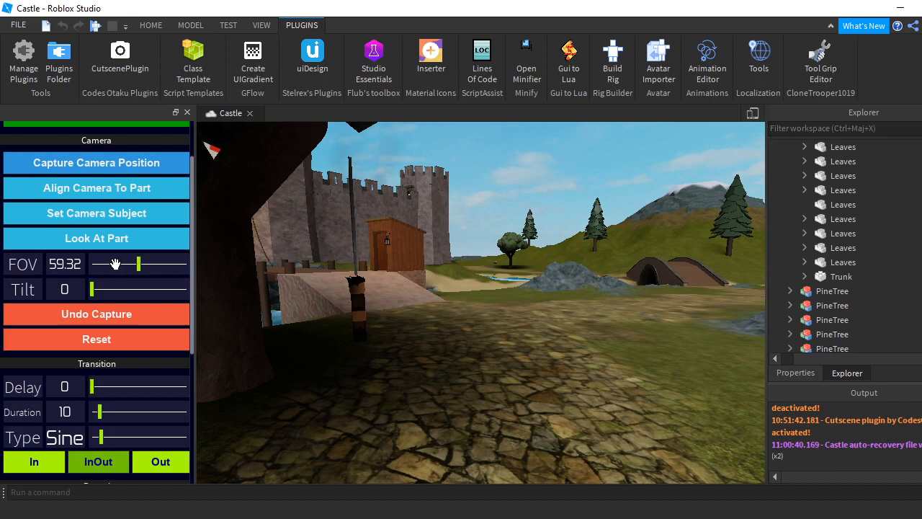
{"action": "double_click", "coordinate": [46, 264]}
{"action": "key", "text": "ctrl+a"}
{"action": "type", "text": "60"}
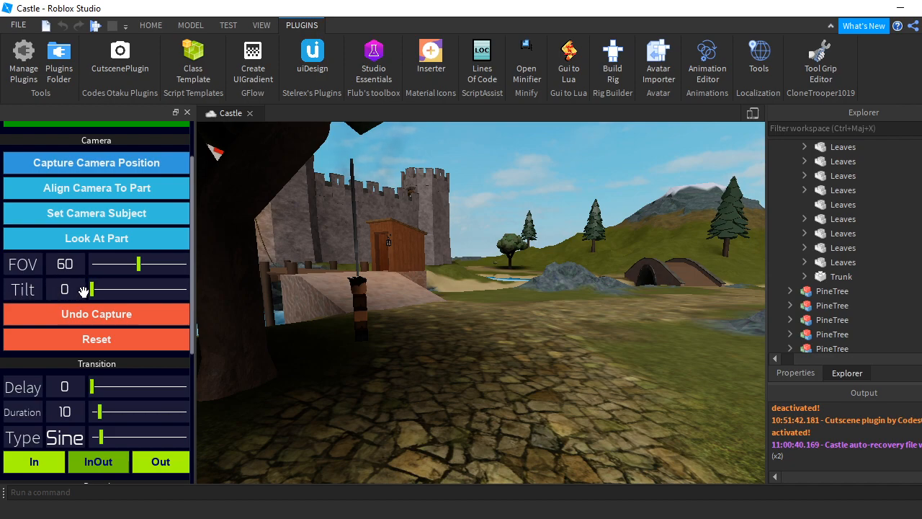
{"action": "left_click_drag", "start_coordinate": [91, 289], "coordinate": [102, 289]}
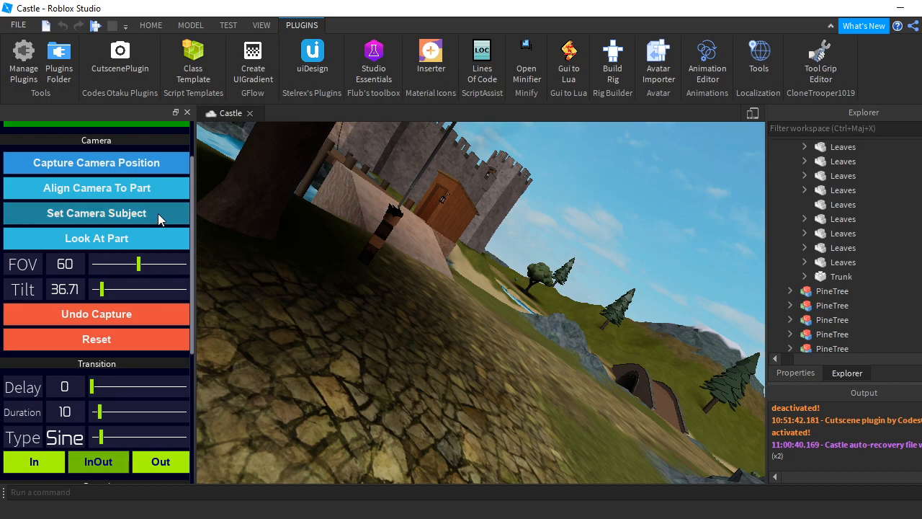
{"action": "left_click", "coordinate": [118, 165]}
- Play the cutscene from the start, pause it partway through, and resume it to the end
{"action": "right_click_drag", "start_coordinate": [479, 230], "coordinate": [478, 229]}
{"action": "key", "text": "s"}
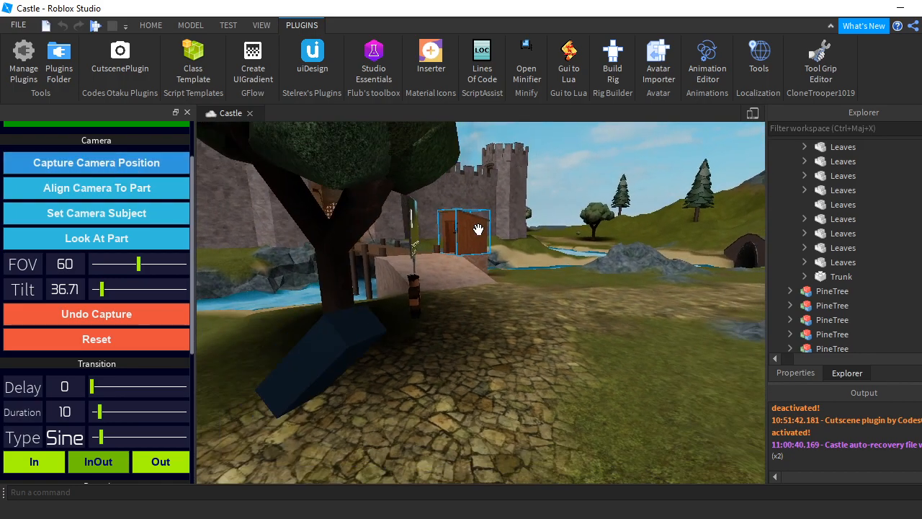
{"action": "key", "text": "a"}
{"action": "right_click_drag", "start_coordinate": [502, 327], "coordinate": [501, 326]}
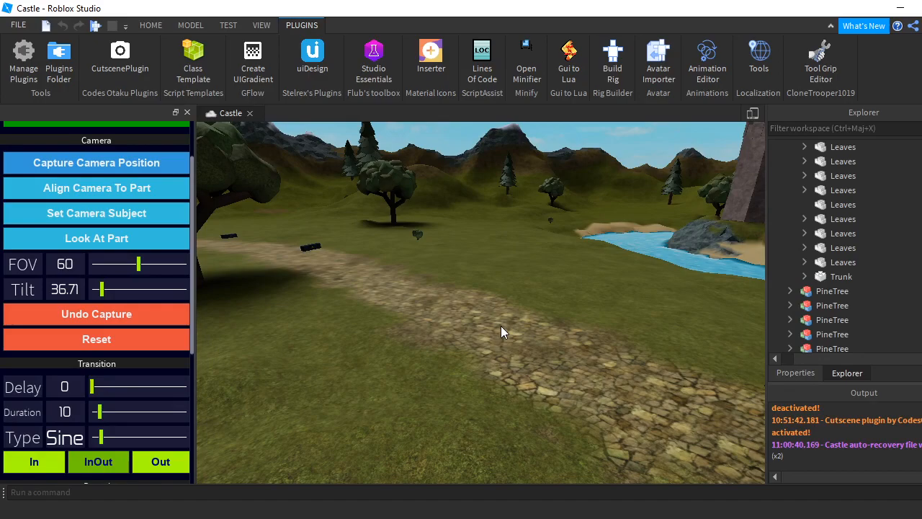
{"action": "right_click_drag", "start_coordinate": [443, 290], "coordinate": [443, 286]}
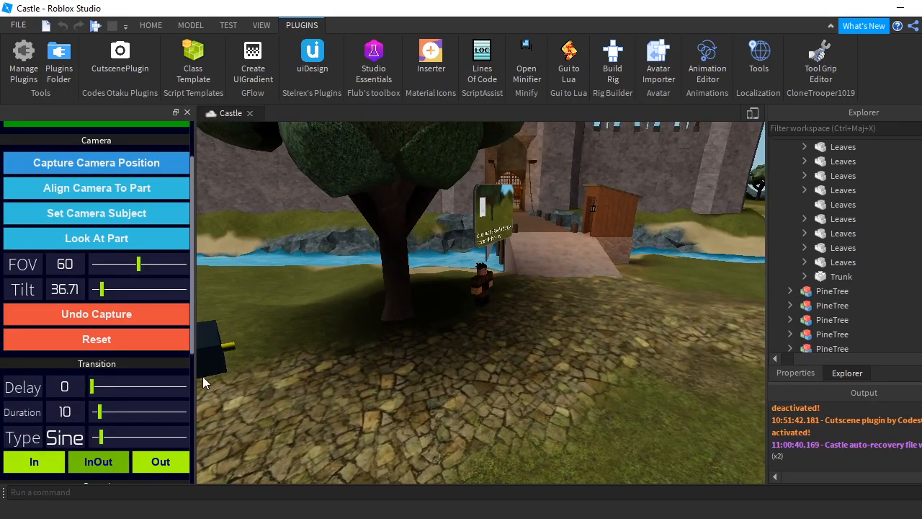
{"action": "scroll", "coordinate": [160, 406], "scroll_direction": "down", "scroll_amount": 5}
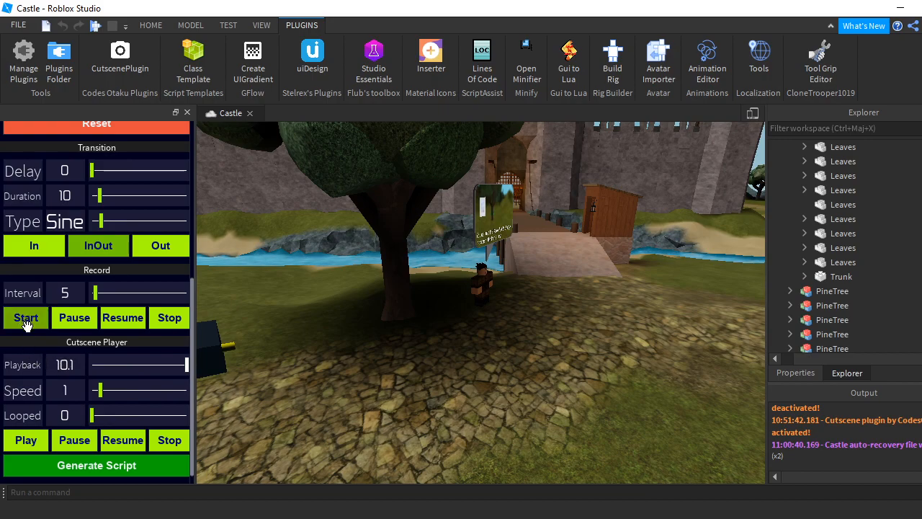
{"action": "left_click", "coordinate": [30, 445]}
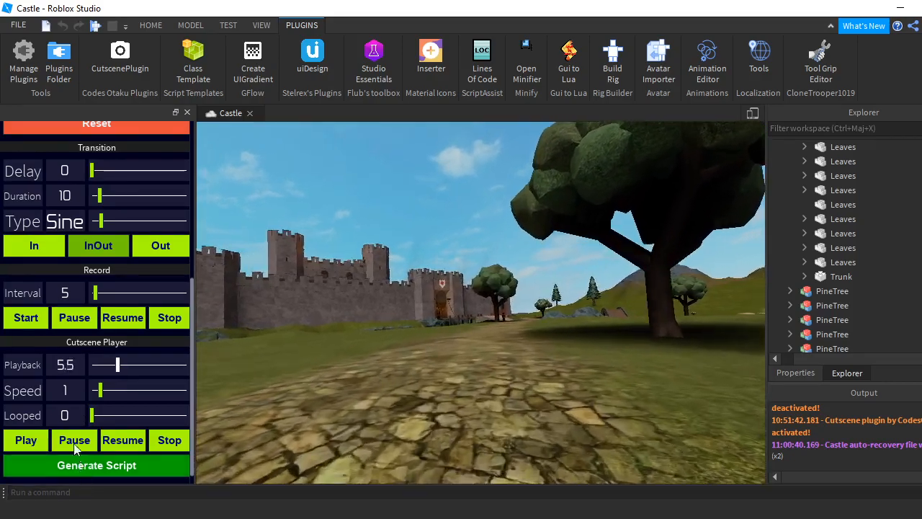
{"action": "left_click", "coordinate": [72, 440]}
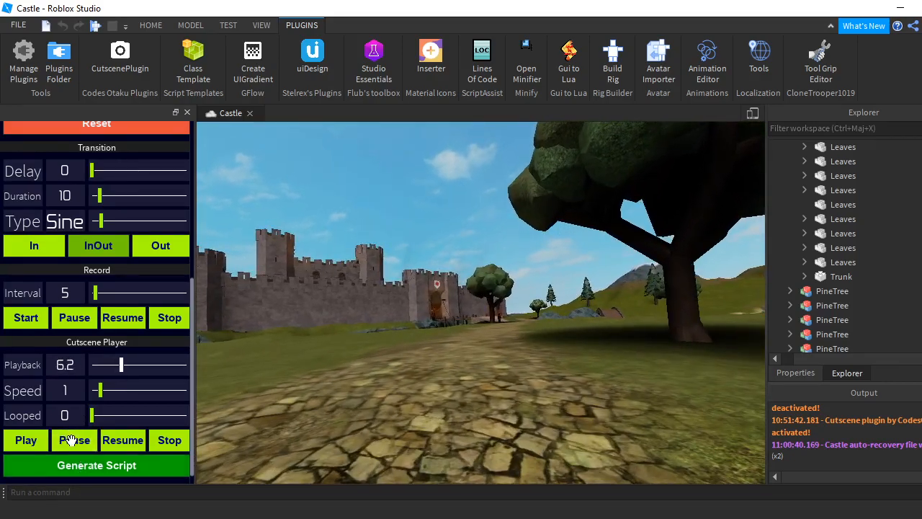
{"action": "left_click", "coordinate": [120, 439]}
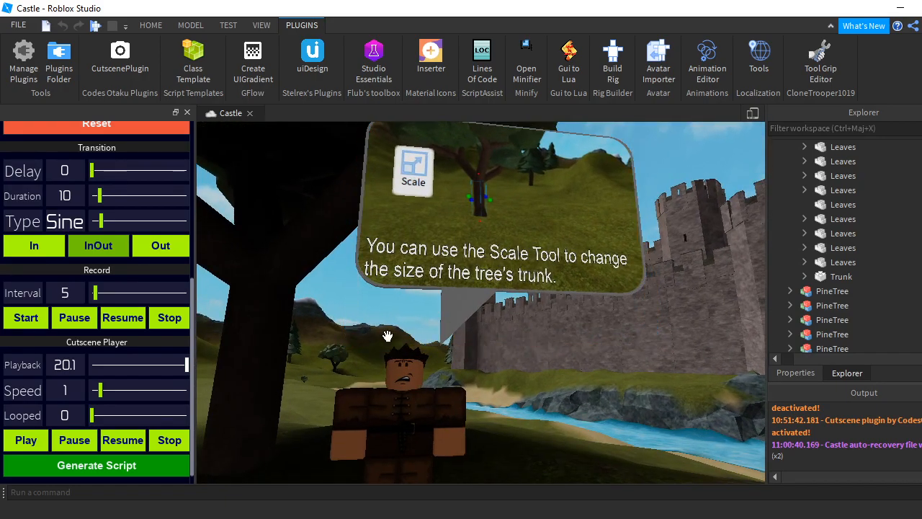
- Set the transition delay to 5, duration to 3 and type to Exponential with InOut easing
{"action": "scroll", "coordinate": [154, 229], "scroll_direction": "up", "scroll_amount": 3}
{"action": "scroll", "coordinate": [155, 229], "scroll_direction": "down", "scroll_amount": 6}
{"action": "double_click", "coordinate": [62, 170]}
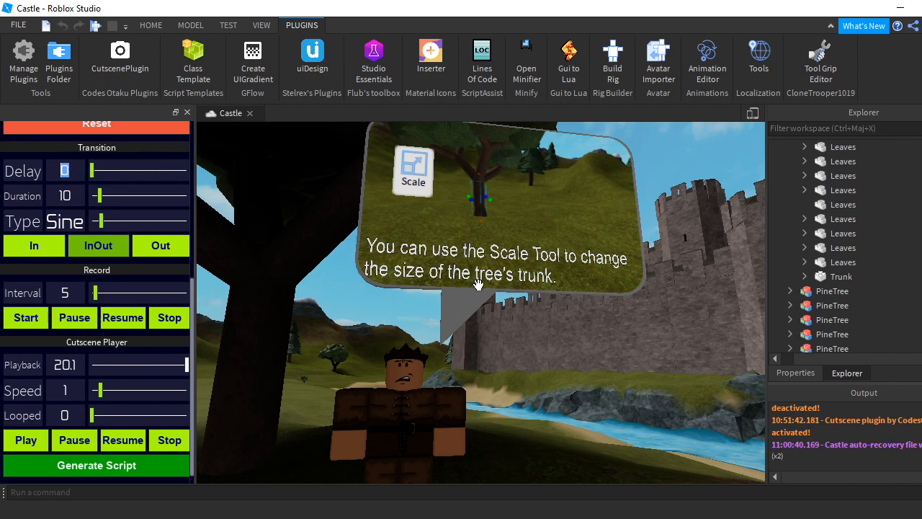
{"action": "type", "text": "5"}
{"action": "key", "text": "Return"}
{"action": "double_click", "coordinate": [63, 195]}
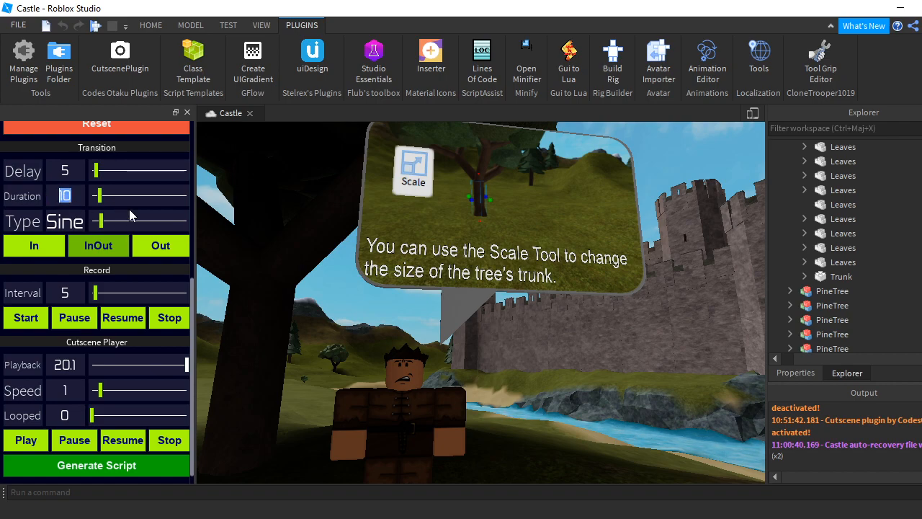
{"action": "key", "text": "BackSpace"}
{"action": "type", "text": "3"}
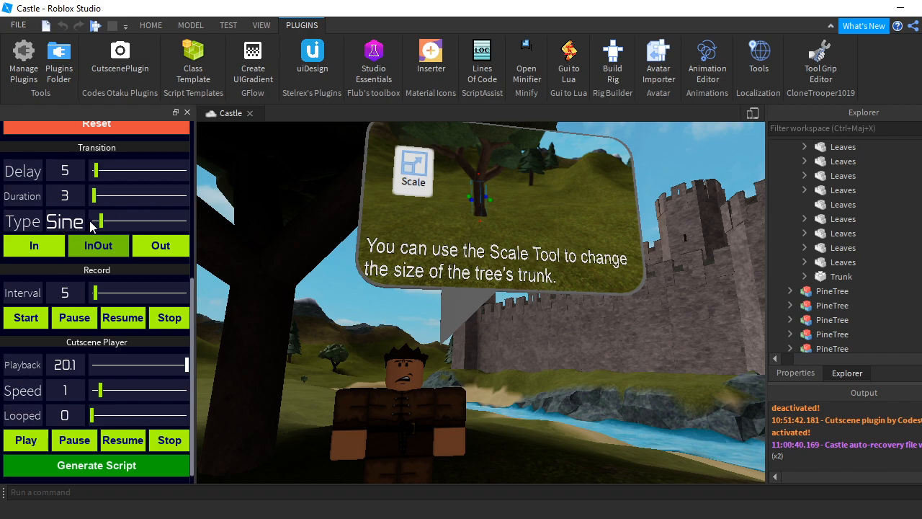
{"action": "mouse_move", "coordinate": [105, 226]}
{"action": "left_mouse_down"}
{"action": "mouse_move", "coordinate": [123, 226]}
{"action": "mouse_move", "coordinate": [112, 226]}
{"action": "left_mouse_up"}
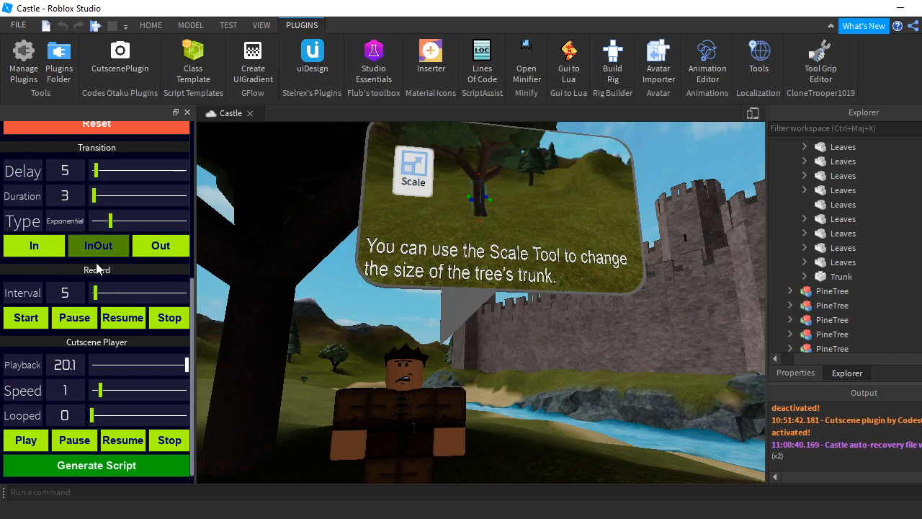
{"action": "left_click", "coordinate": [95, 250]}
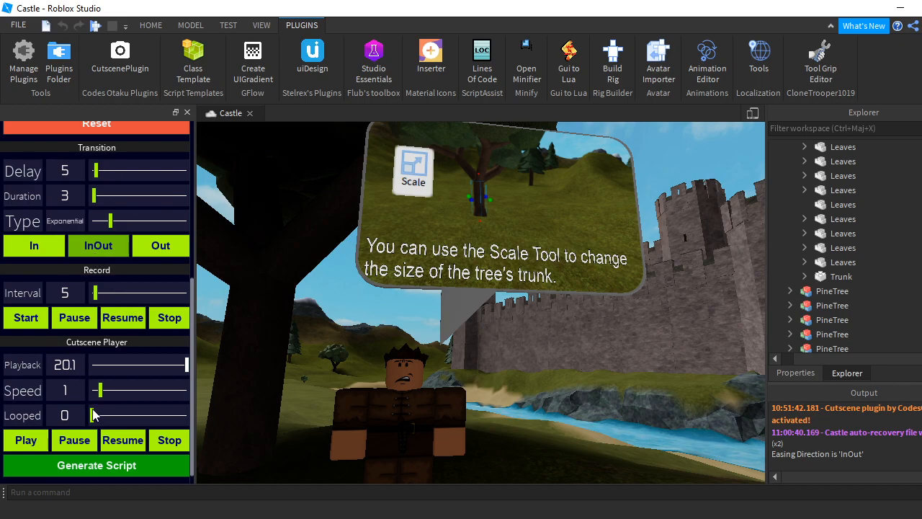
- Widen the camera's FOV to 84.68, move it in front of the ramp facing the castle gate, and reset Tilt to 0
{"action": "scroll", "coordinate": [100, 301], "scroll_direction": "up", "scroll_amount": 5}
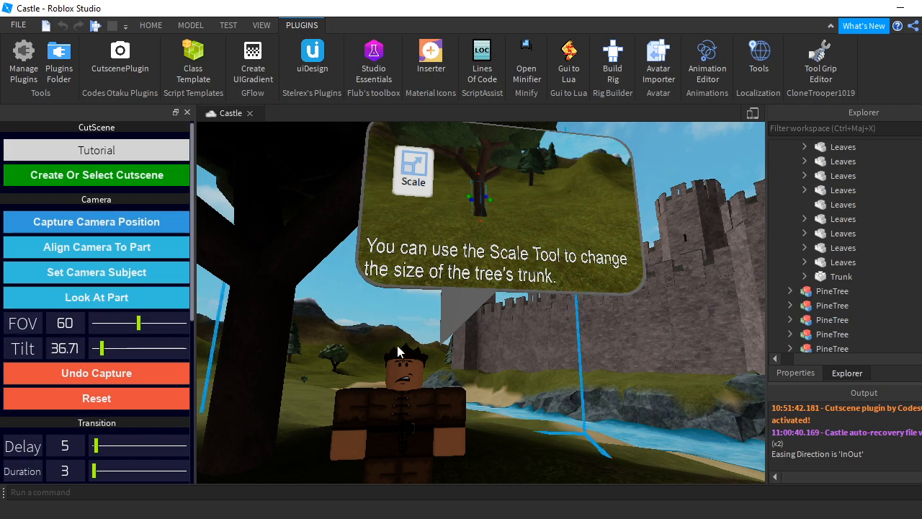
{"action": "right_click_drag", "start_coordinate": [382, 324], "coordinate": [381, 322]}
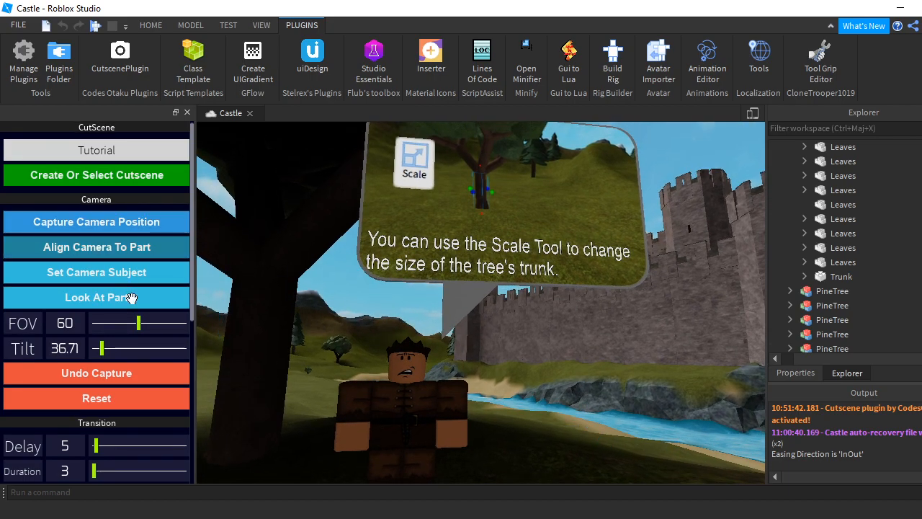
{"action": "left_click_drag", "start_coordinate": [138, 324], "coordinate": [159, 324]}
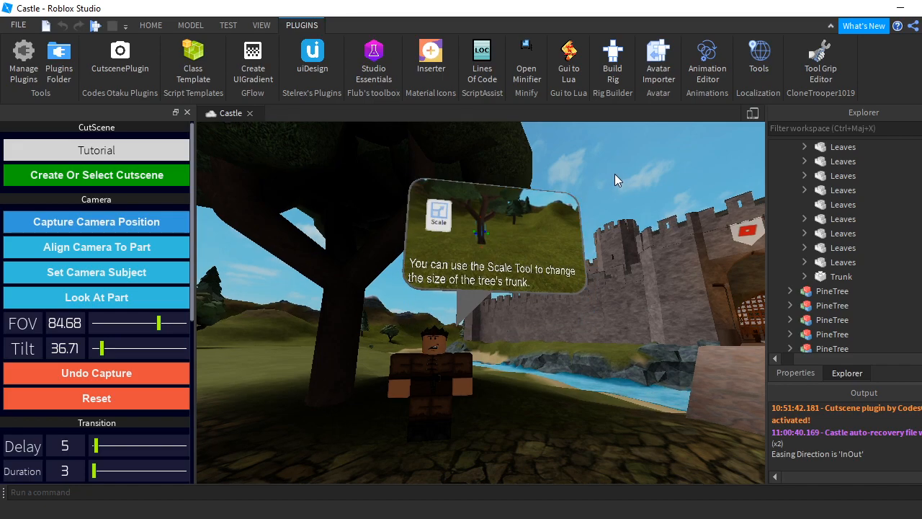
{"action": "scroll", "coordinate": [559, 205], "scroll_direction": "up", "scroll_amount": 5}
{"action": "scroll", "coordinate": [559, 206], "scroll_direction": "up", "scroll_amount": 5}
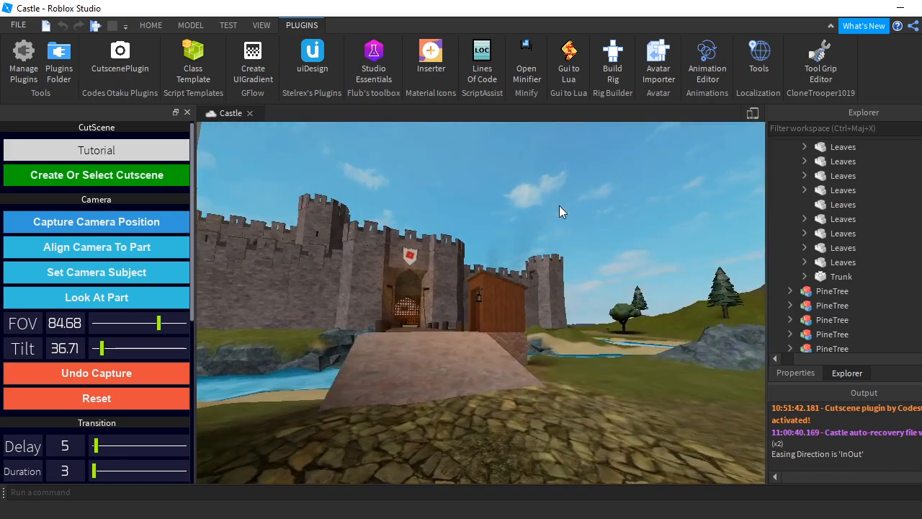
{"action": "scroll", "coordinate": [552, 215], "scroll_direction": "up", "scroll_amount": 3}
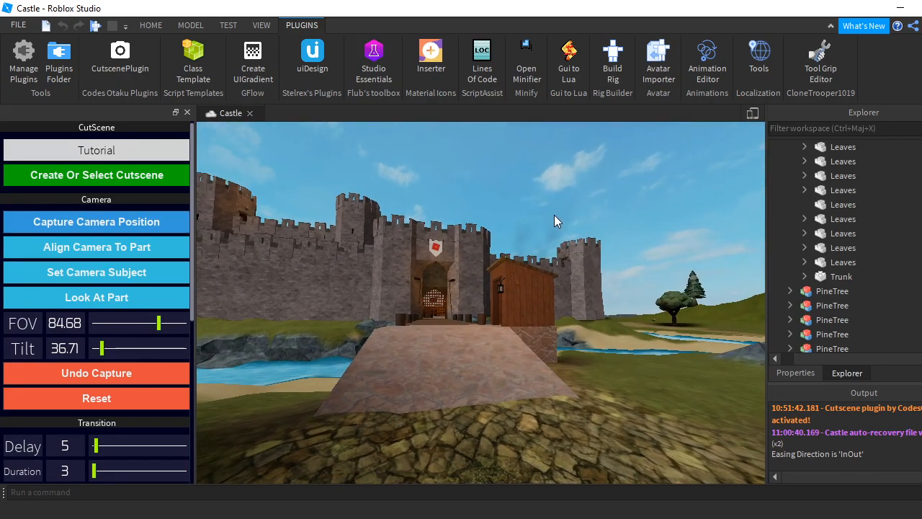
{"action": "mouse_move", "coordinate": [100, 351]}
{"action": "left_mouse_down"}
{"action": "mouse_move", "coordinate": [86, 351]}
{"action": "mouse_move", "coordinate": [293, 312]}
{"action": "mouse_move", "coordinate": [143, 351]}
{"action": "mouse_move", "coordinate": [89, 351]}
{"action": "left_mouse_up"}
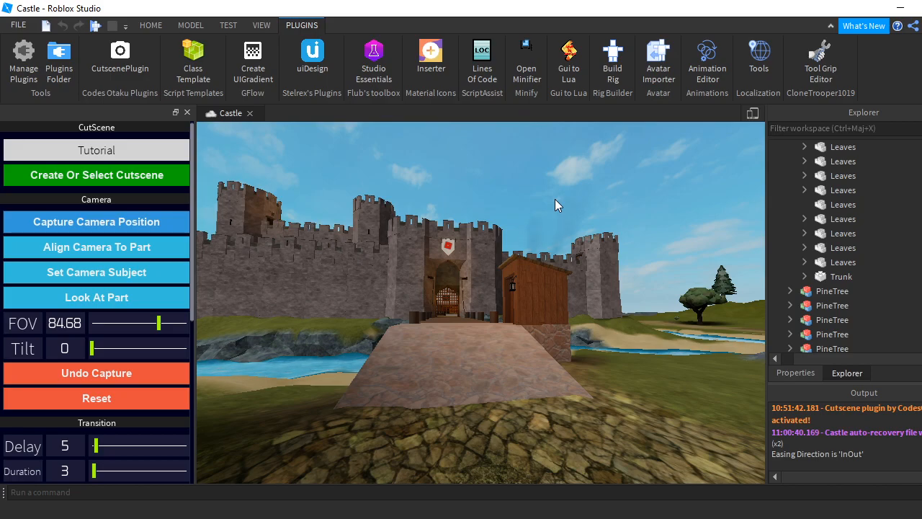
- Move the camera up the stone ramp to the start of the drawbridge and turn it to face the wooden hut's doorway
{"action": "key", "text": "w"}
{"action": "right_click_drag", "start_coordinate": [621, 173], "coordinate": [621, 174]}
{"action": "key", "text": "w"}
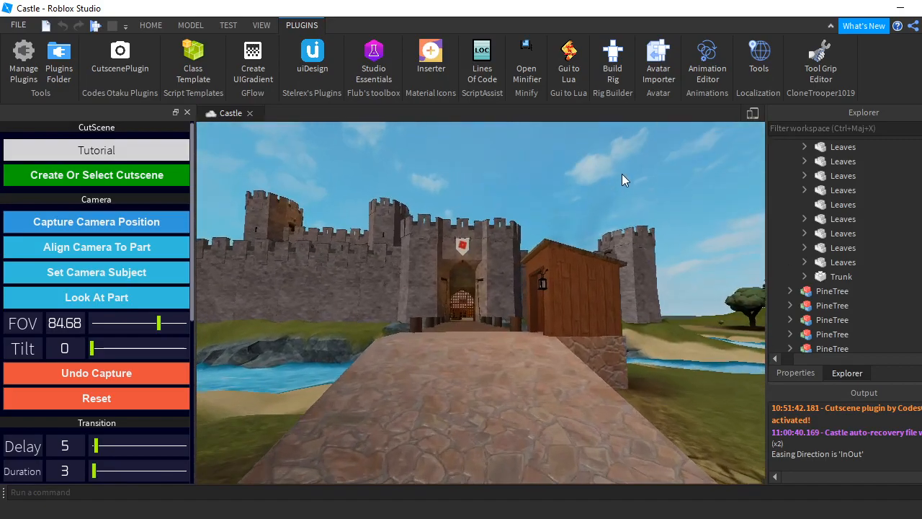
{"action": "key", "text": "w"}
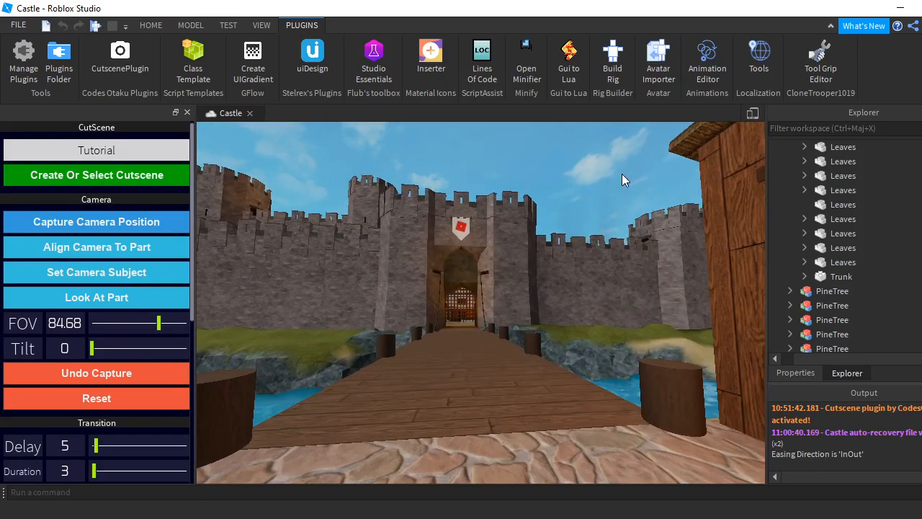
{"action": "key", "text": "a"}
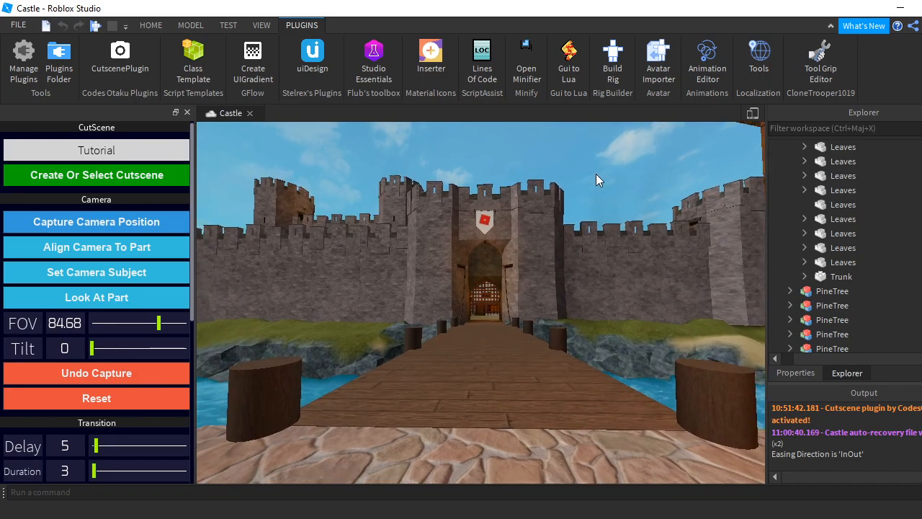
{"action": "mouse_move", "coordinate": [92, 349]}
{"action": "left_mouse_down"}
{"action": "mouse_move", "coordinate": [83, 362]}
{"action": "mouse_move", "coordinate": [203, 336]}
{"action": "mouse_move", "coordinate": [93, 353]}
{"action": "left_mouse_up"}
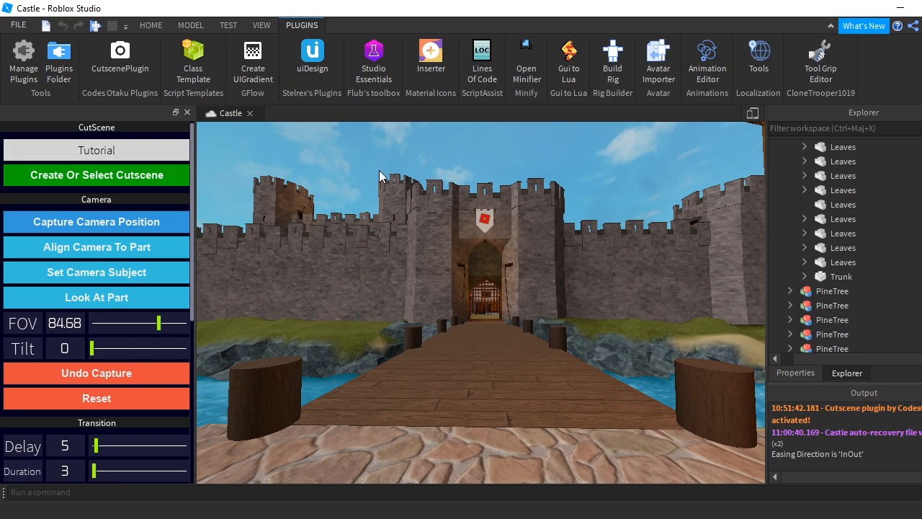
{"action": "scroll", "coordinate": [379, 169], "scroll_direction": "up", "scroll_amount": 2}
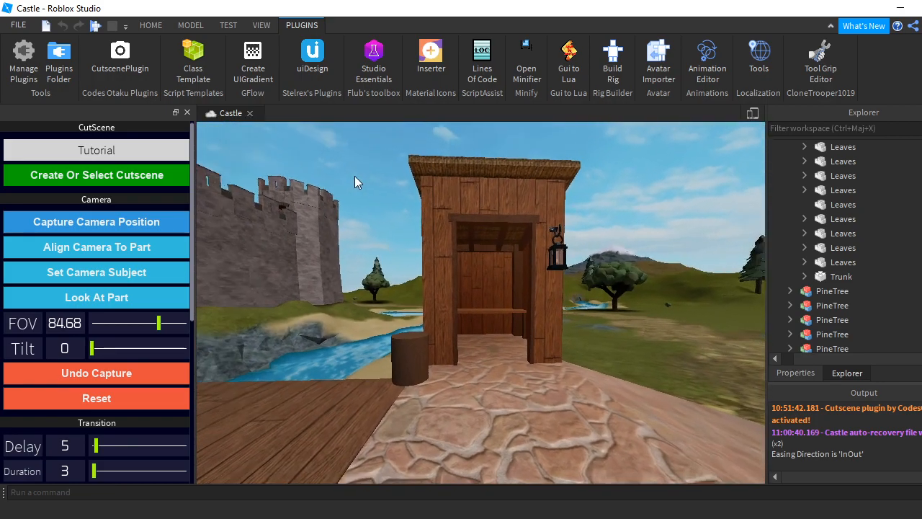
- Set the transition delay to 1, duration to 5 and type to Elastic, and capture the camera position facing the wooden hut
{"action": "scroll", "coordinate": [110, 314], "scroll_direction": "down", "scroll_amount": 5}
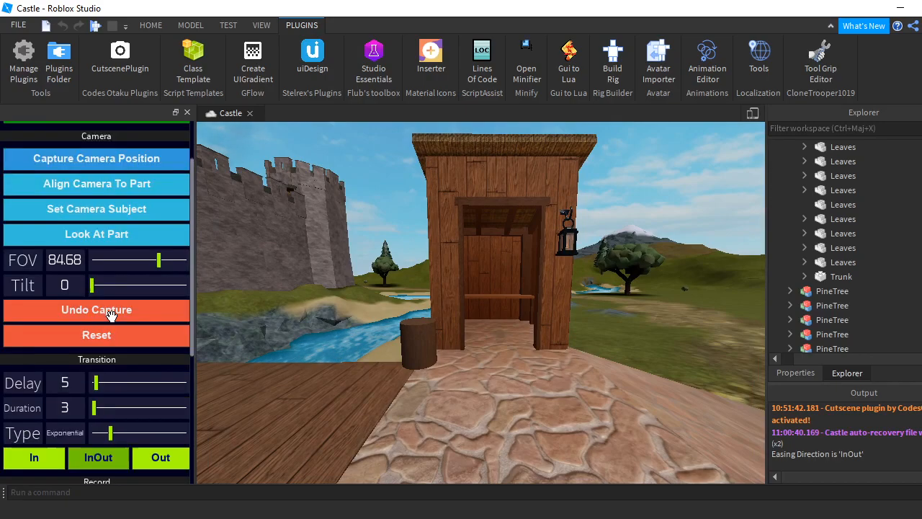
{"action": "mouse_move", "coordinate": [96, 230]}
{"action": "left_mouse_down"}
{"action": "mouse_move", "coordinate": [96, 257]}
{"action": "mouse_move", "coordinate": [92, 229]}
{"action": "left_mouse_up"}
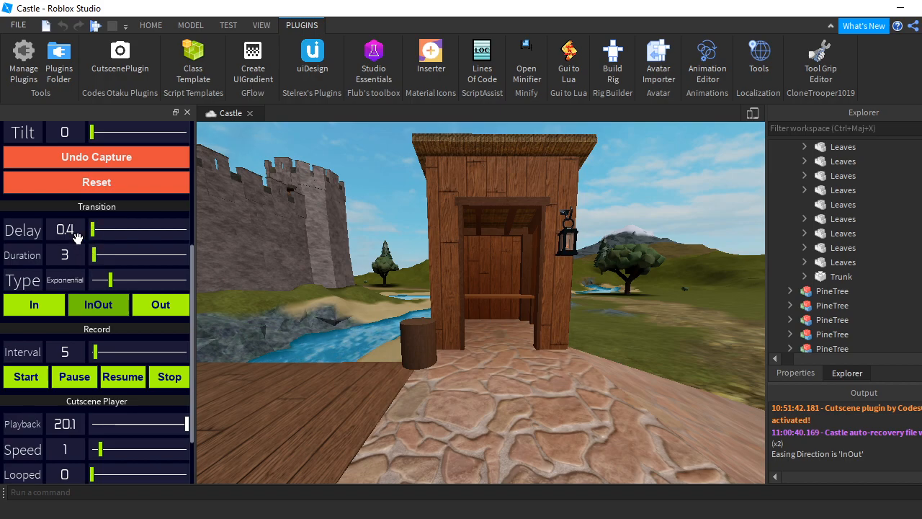
{"action": "left_click", "coordinate": [75, 229]}
{"action": "left_click", "coordinate": [67, 254]}
{"action": "type", "text": "5"}
{"action": "left_click_drag", "start_coordinate": [110, 280], "coordinate": [128, 285]}
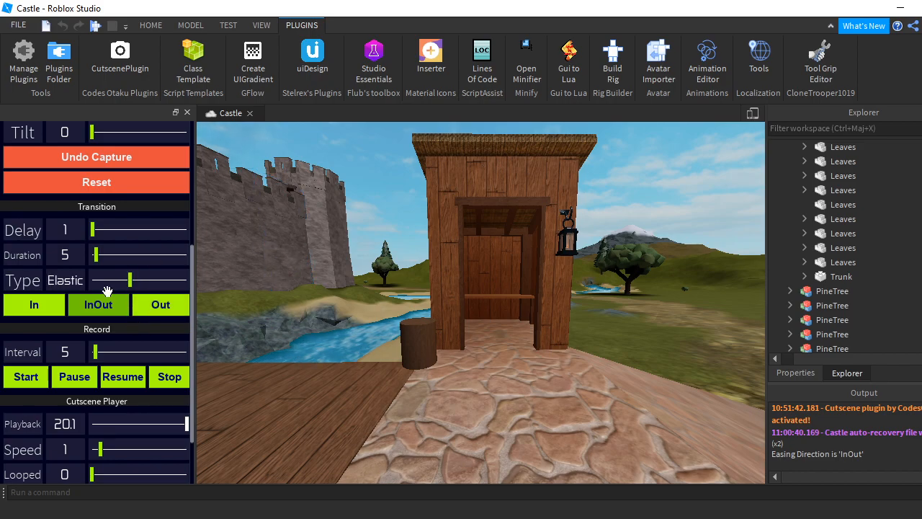
{"action": "scroll", "coordinate": [159, 284], "scroll_direction": "down", "scroll_amount": 2}
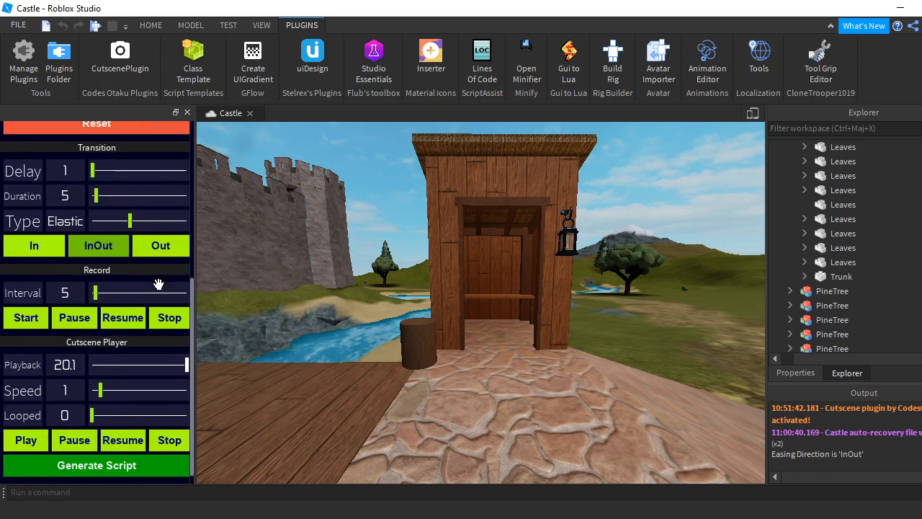
{"action": "scroll", "coordinate": [158, 284], "scroll_direction": "up", "scroll_amount": 9}
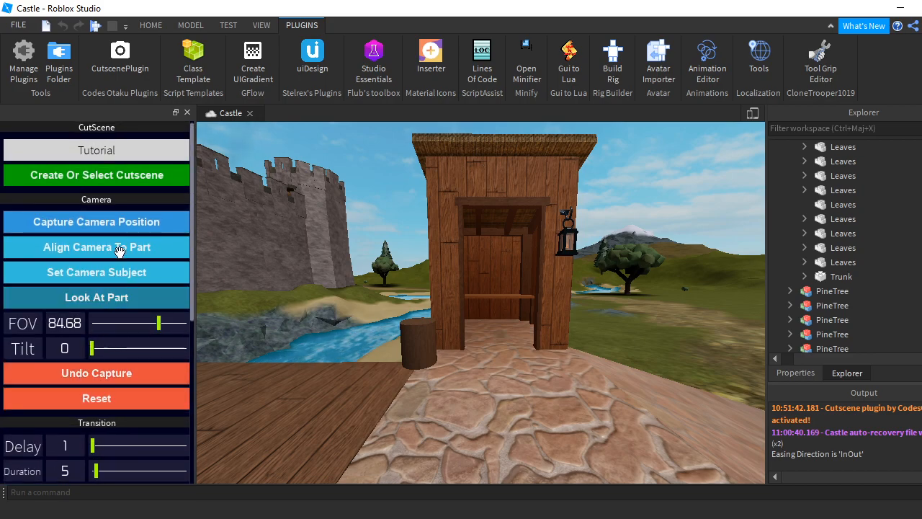
{"action": "left_click", "coordinate": [108, 221]}
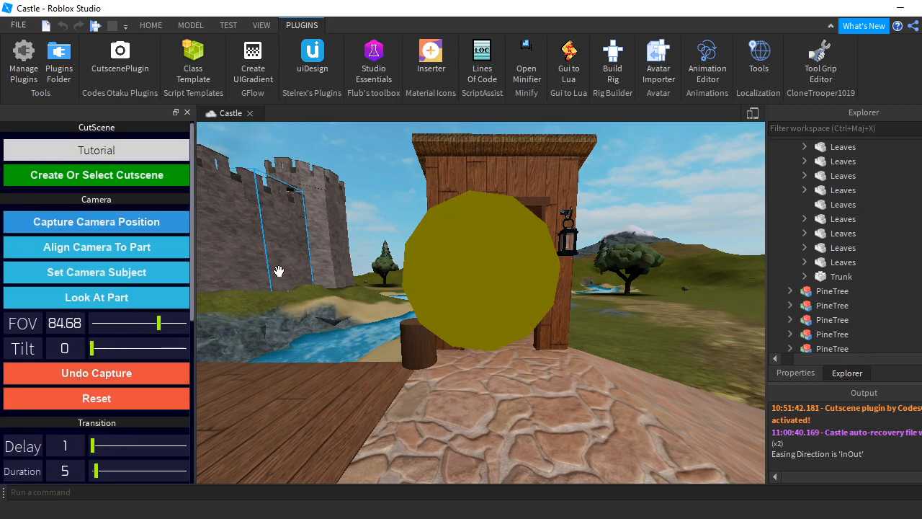
- Move the camera across the drawbridge to look up at the castle gate, with FOV 120 and Tilt 42.19
{"action": "key", "text": "s"}
{"action": "right_click_drag", "start_coordinate": [291, 240], "coordinate": [291, 240]}
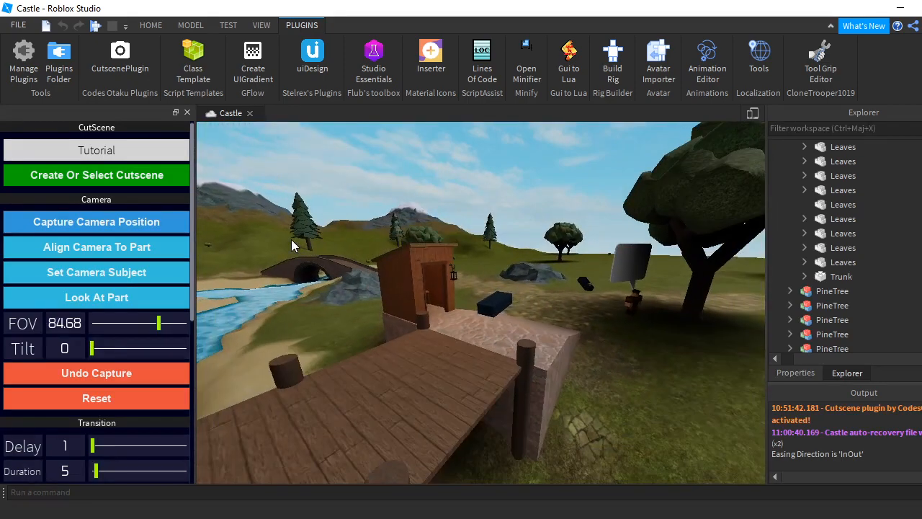
{"action": "right_click_drag", "start_coordinate": [479, 305], "coordinate": [477, 303]}
{"action": "key", "text": "s"}
{"action": "key", "text": "w"}
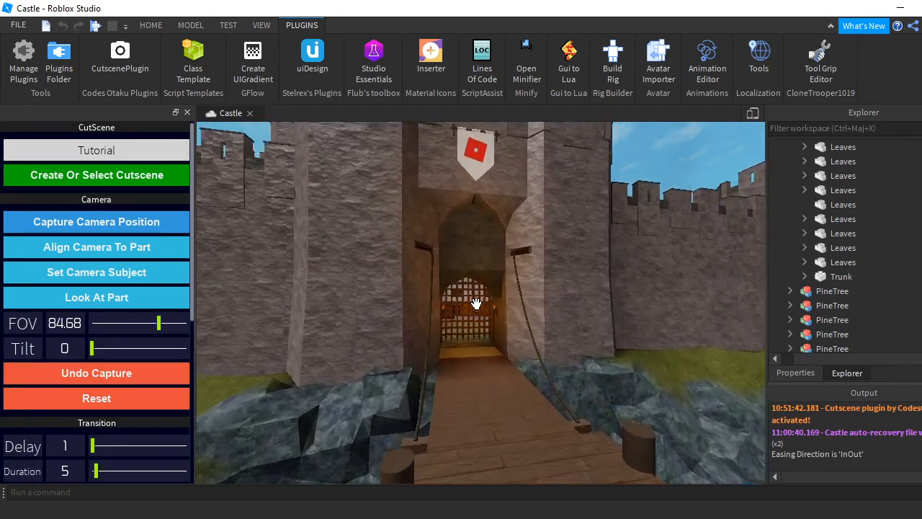
{"action": "key", "text": "s"}
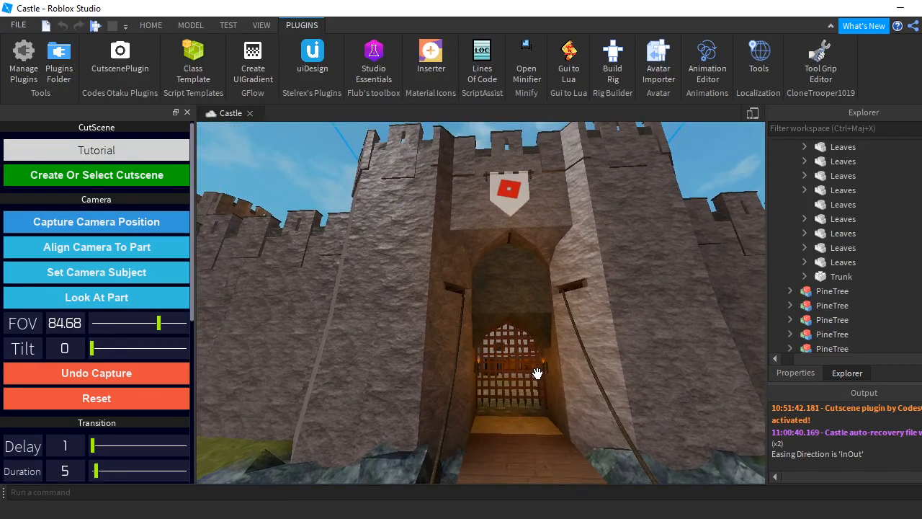
{"action": "key", "text": "s"}
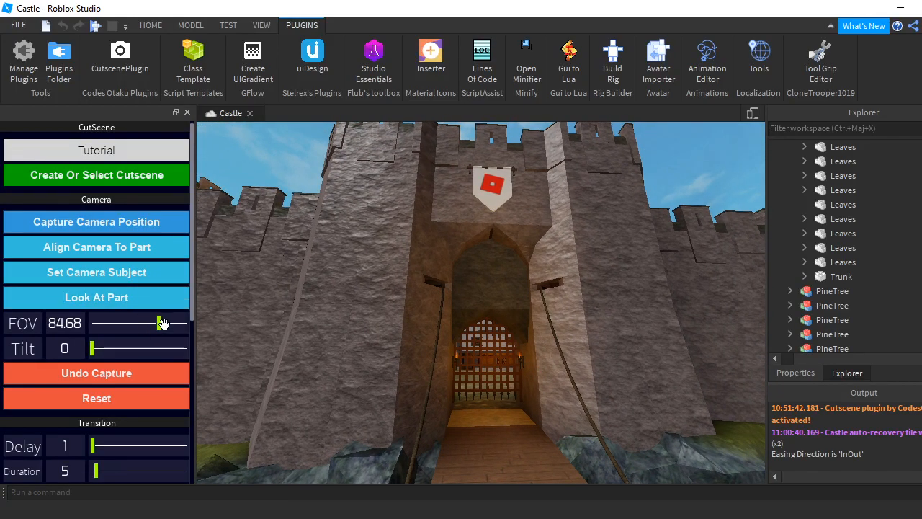
{"action": "left_click_drag", "start_coordinate": [158, 323], "coordinate": [186, 326]}
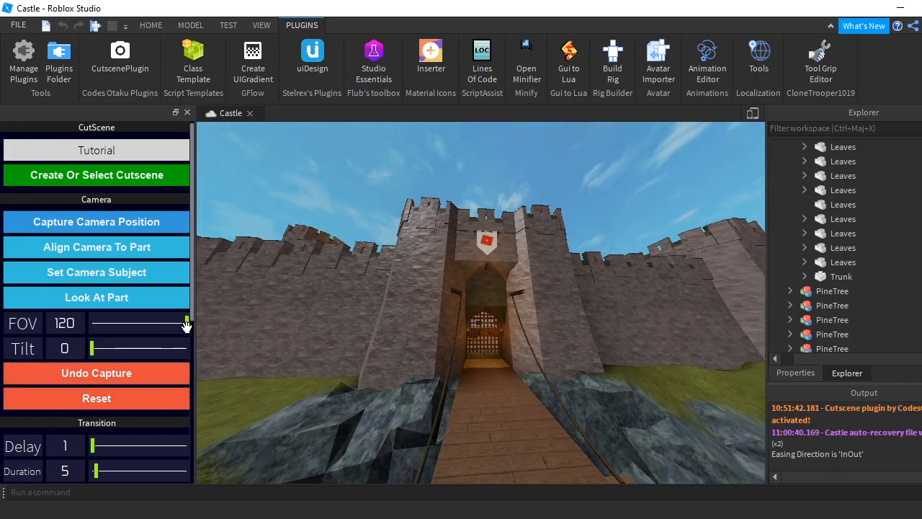
{"action": "left_click_drag", "start_coordinate": [92, 349], "coordinate": [104, 353]}
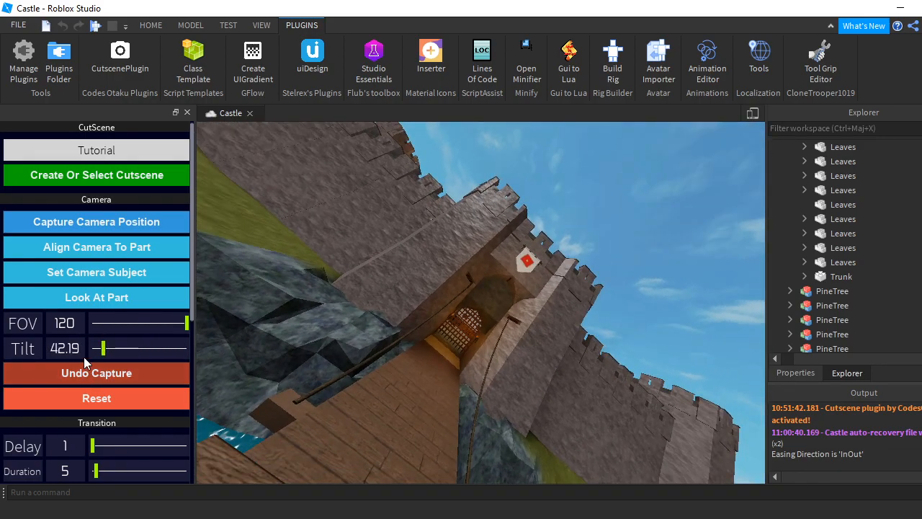
- Set the camera Tilt to 36.71, the transition delay to 0 and the transition type to Back
{"action": "mouse_move", "coordinate": [105, 351]}
{"action": "left_mouse_down"}
{"action": "mouse_move", "coordinate": [185, 360]}
{"action": "mouse_move", "coordinate": [82, 357]}
{"action": "mouse_move", "coordinate": [102, 356]}
{"action": "mouse_move", "coordinate": [87, 369]}
{"action": "mouse_move", "coordinate": [101, 354]}
{"action": "left_mouse_up"}
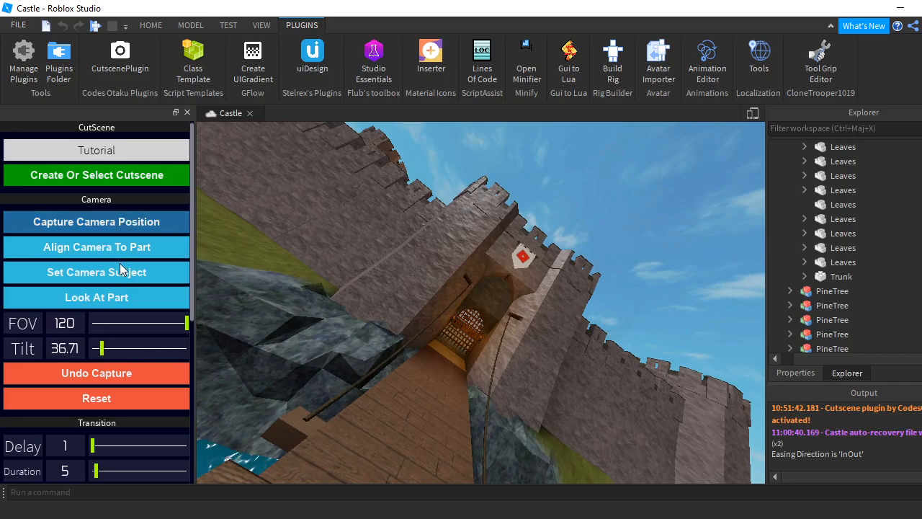
{"action": "scroll", "coordinate": [120, 266], "scroll_direction": "down", "scroll_amount": 3}
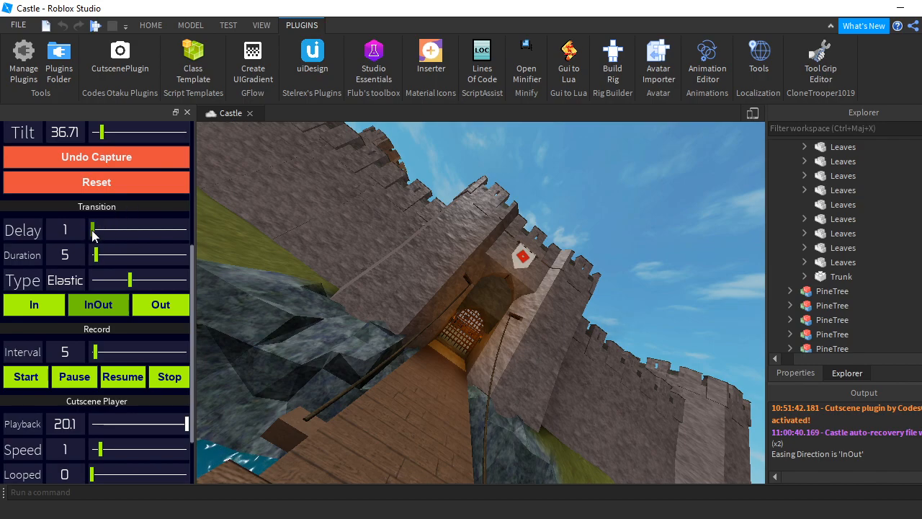
{"action": "scroll", "coordinate": [140, 197], "scroll_direction": "up", "scroll_amount": 3}
{"action": "scroll", "coordinate": [141, 197], "scroll_direction": "down", "scroll_amount": 2}
{"action": "scroll", "coordinate": [140, 196], "scroll_direction": "down", "scroll_amount": 2}
{"action": "mouse_move", "coordinate": [93, 229]}
{"action": "left_mouse_down"}
{"action": "mouse_move", "coordinate": [120, 229]}
{"action": "mouse_move", "coordinate": [92, 230]}
{"action": "mouse_move", "coordinate": [120, 302]}
{"action": "mouse_move", "coordinate": [102, 232]}
{"action": "mouse_move", "coordinate": [92, 232]}
{"action": "left_mouse_up"}
{"action": "mouse_move", "coordinate": [135, 287]}
{"action": "left_mouse_down"}
{"action": "mouse_move", "coordinate": [187, 289]}
{"action": "mouse_move", "coordinate": [152, 289]}
{"action": "left_mouse_up"}
{"action": "left_click_drag", "start_coordinate": [116, 322], "coordinate": [150, 281]}
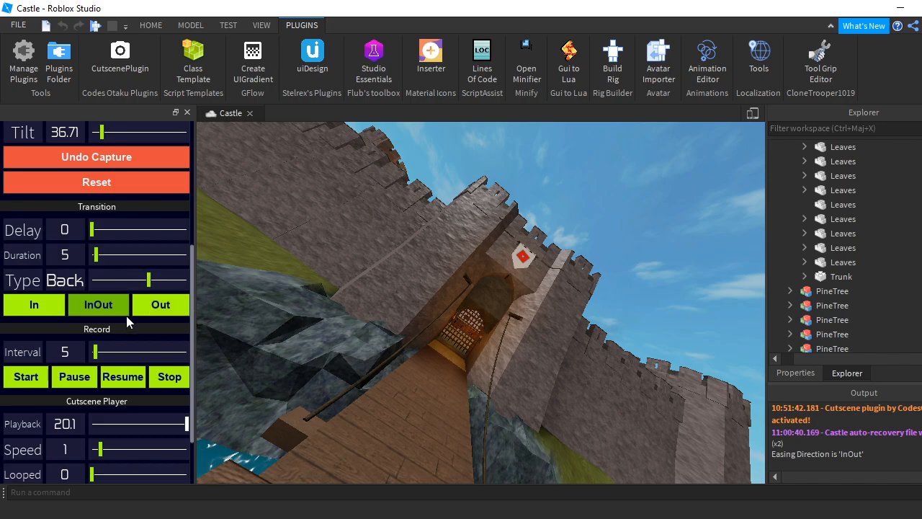
- Set the easing direction to Out and capture the tilted camera position looking up at the castle gate
{"action": "left_click_drag", "start_coordinate": [191, 310], "coordinate": [196, 354]}
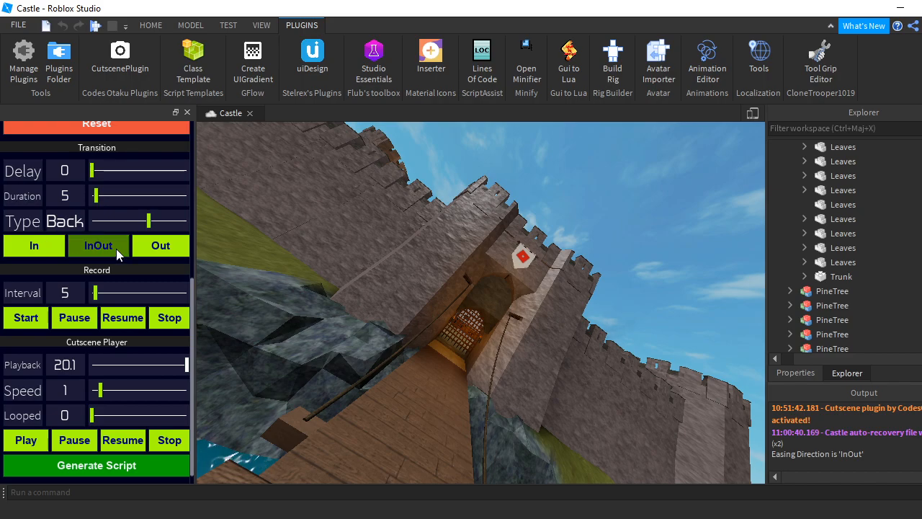
{"action": "left_click", "coordinate": [156, 250]}
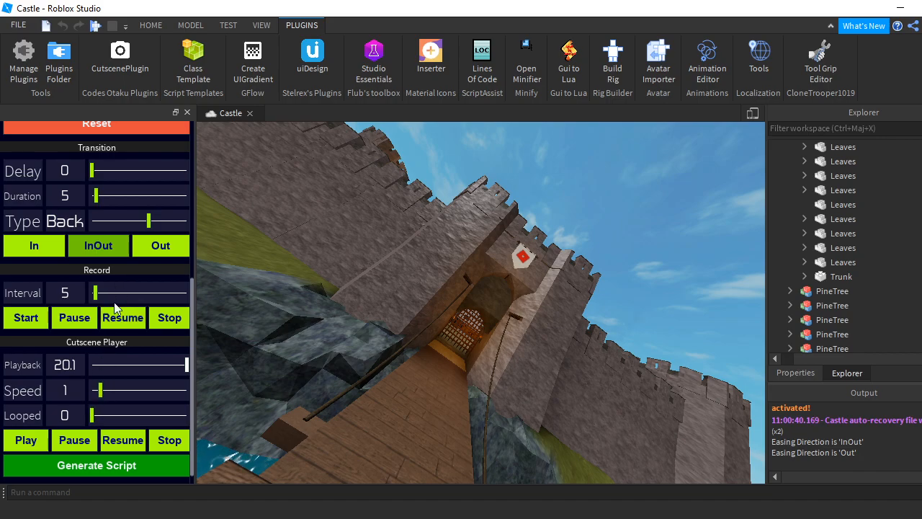
{"action": "scroll", "coordinate": [122, 267], "scroll_direction": "up", "scroll_amount": 8}
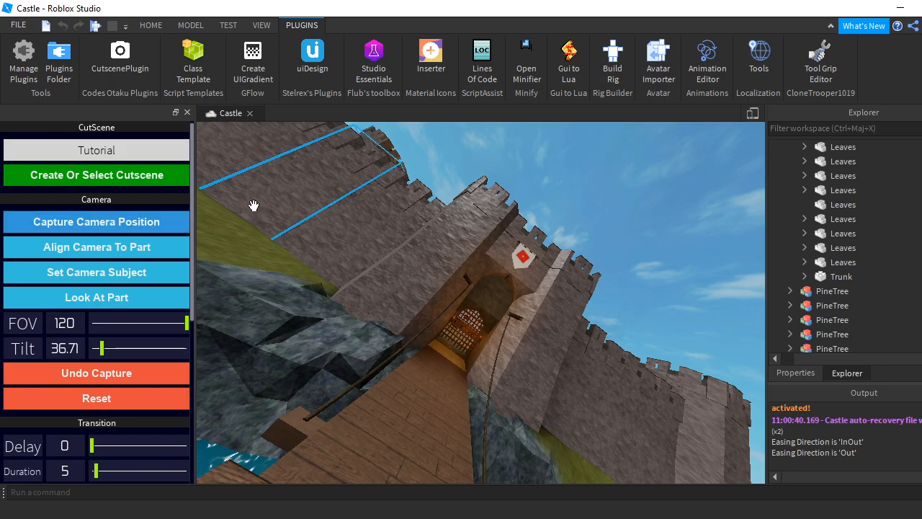
- Back the camera away from the castle gate and turn it to look along the river beside the castle wall
{"action": "scroll", "coordinate": [254, 206], "scroll_direction": "down", "scroll_amount": 1}
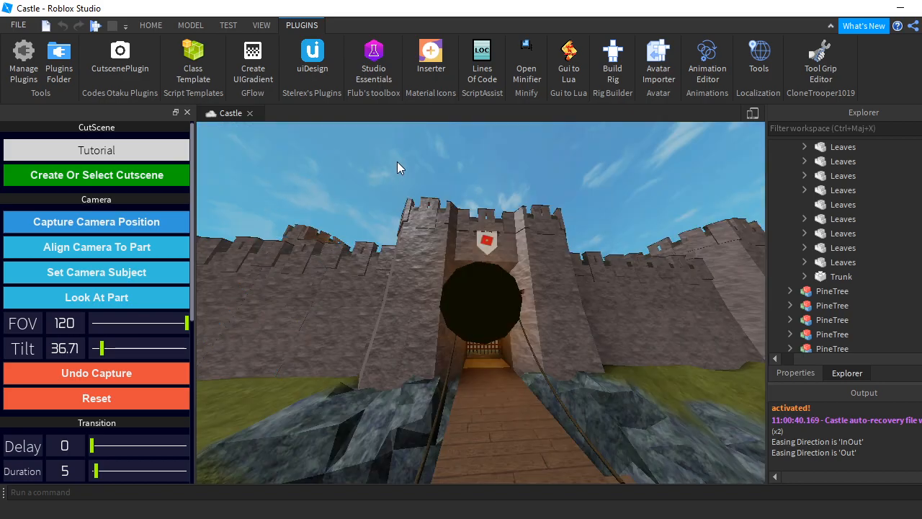
{"action": "right_click_drag", "start_coordinate": [399, 164], "coordinate": [408, 166]}
{"action": "scroll", "coordinate": [408, 166], "scroll_direction": "up", "scroll_amount": 3}
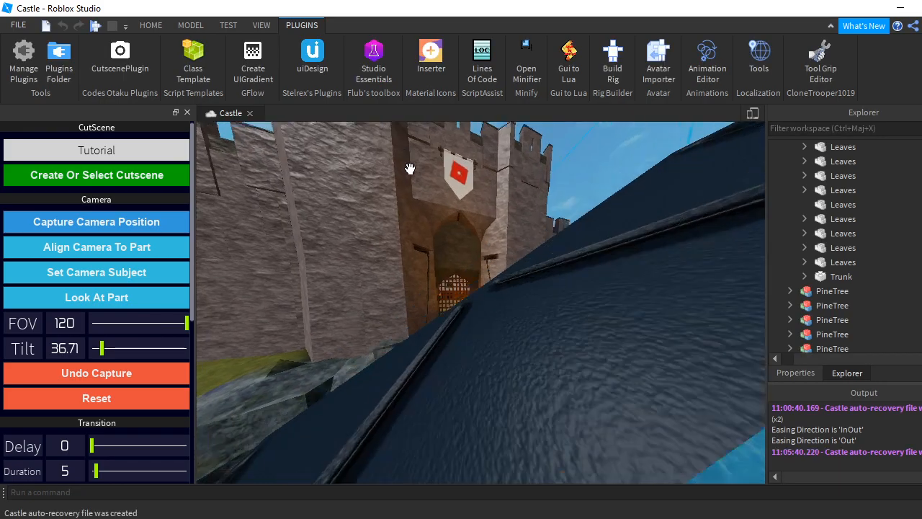
{"action": "scroll", "coordinate": [408, 168], "scroll_direction": "down", "scroll_amount": 3}
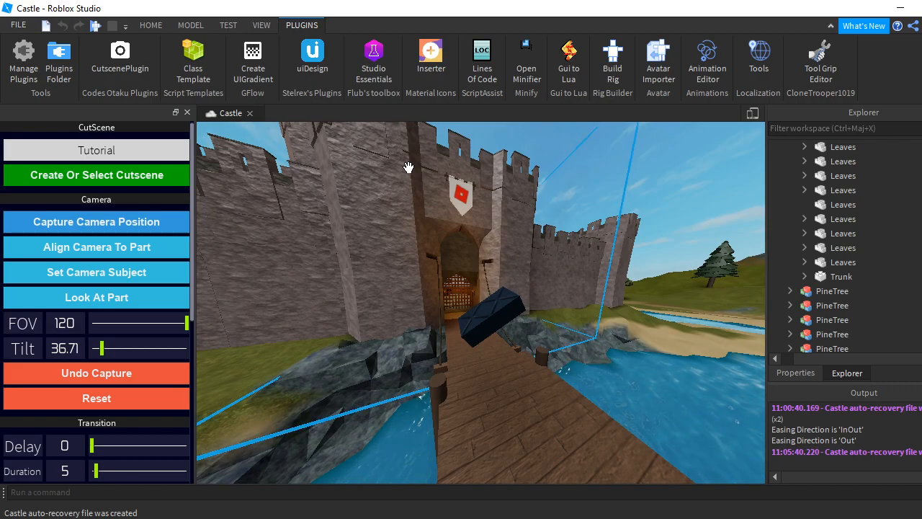
{"action": "right_click_drag", "start_coordinate": [394, 201], "coordinate": [393, 202]}
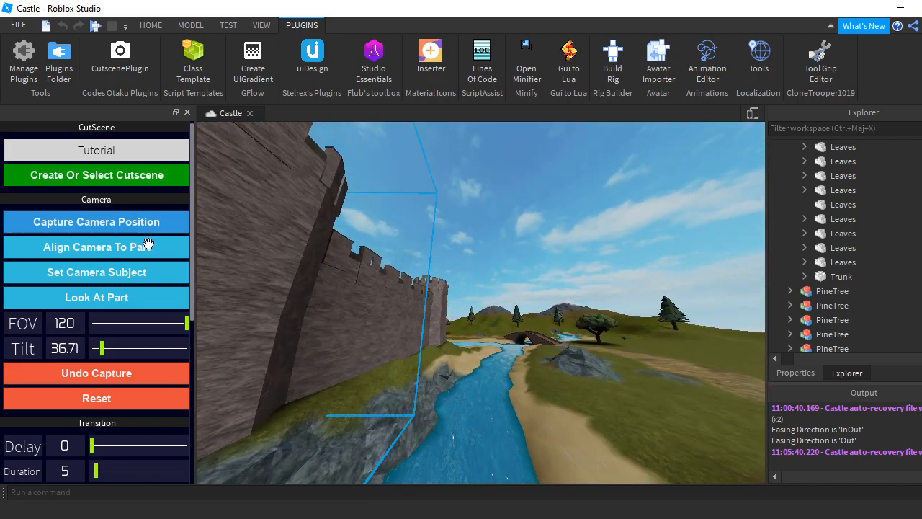
- Set FOV to 70 and fly the camera over the river to face the snowy mountains and the stream's source
{"action": "left_click", "coordinate": [69, 323]}
{"action": "type", "text": "70"}
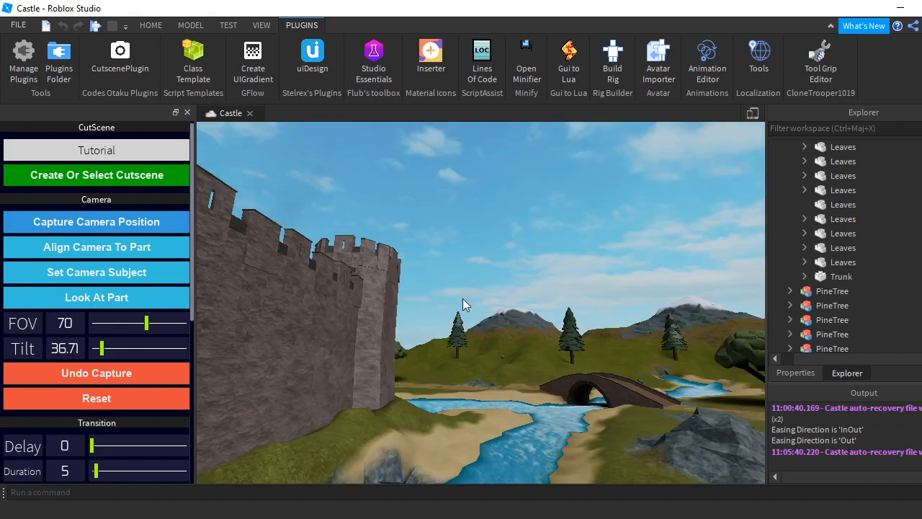
{"action": "right_click_drag", "start_coordinate": [463, 299], "coordinate": [463, 297]}
{"action": "key", "text": "w"}
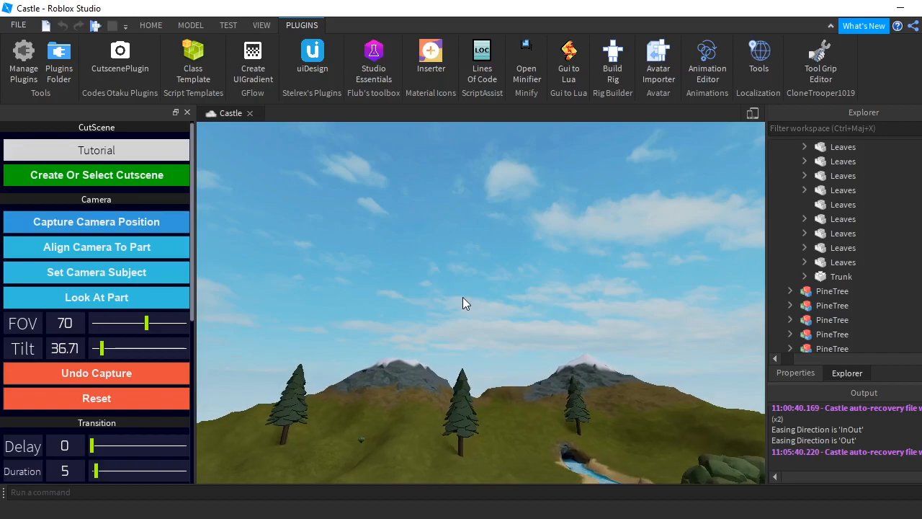
{"action": "key", "text": "w"}
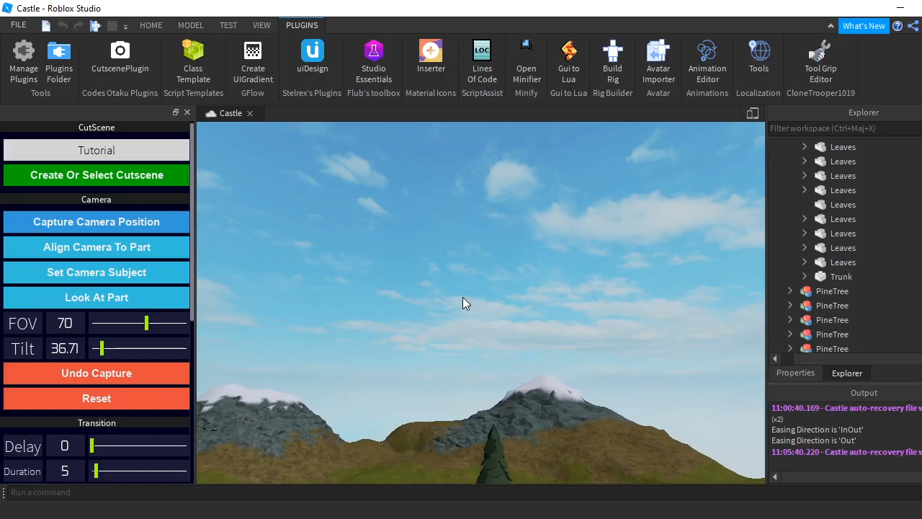
{"action": "right_click_drag", "start_coordinate": [524, 218], "coordinate": [525, 218]}
{"action": "key", "text": "w"}
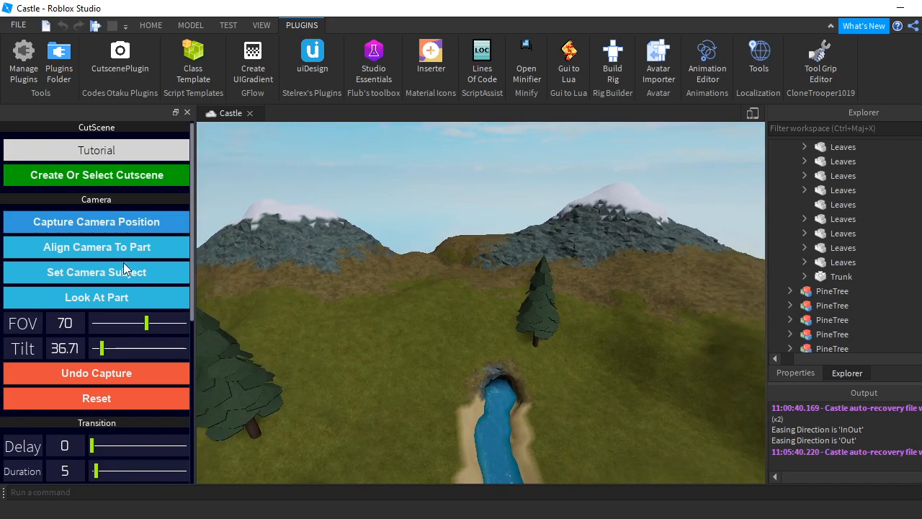
- Set the transition duration to 10, the type to Sine and the delay to 4
{"action": "scroll", "coordinate": [104, 367], "scroll_direction": "down", "scroll_amount": 5}
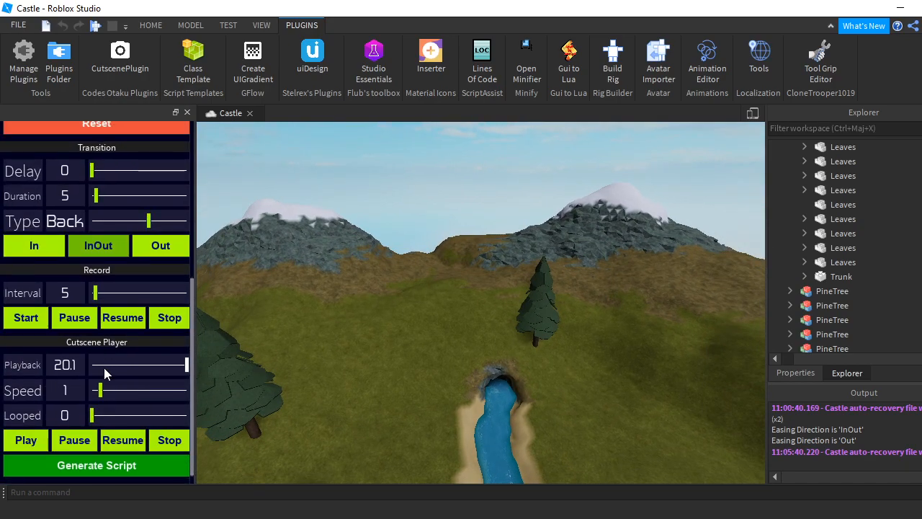
{"action": "scroll", "coordinate": [104, 367], "scroll_direction": "up", "scroll_amount": 3}
{"action": "left_click_drag", "start_coordinate": [157, 329], "coordinate": [122, 333]}
{"action": "left_click_drag", "start_coordinate": [110, 335], "coordinate": [101, 306]}
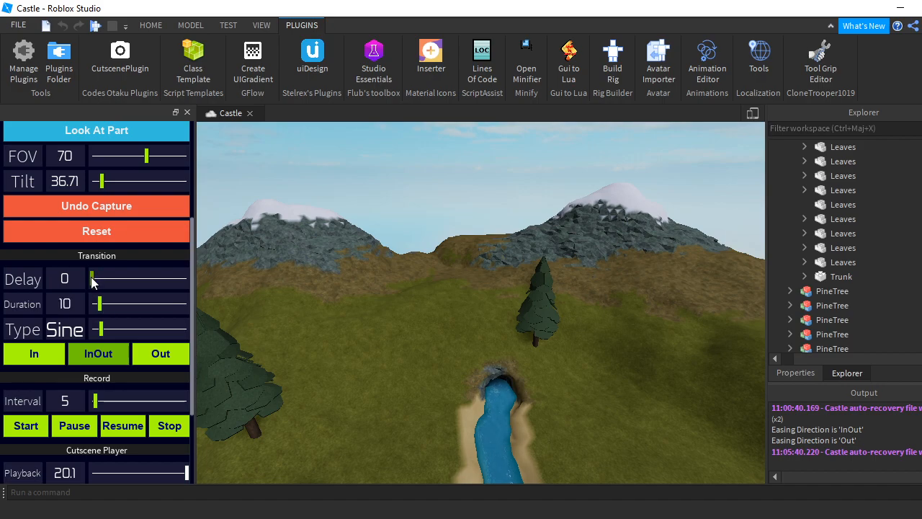
{"action": "left_click_drag", "start_coordinate": [92, 281], "coordinate": [96, 283]}
{"action": "scroll", "coordinate": [103, 175], "scroll_direction": "up", "scroll_amount": 5}
{"action": "scroll", "coordinate": [90, 245], "scroll_direction": "down", "scroll_amount": 1}
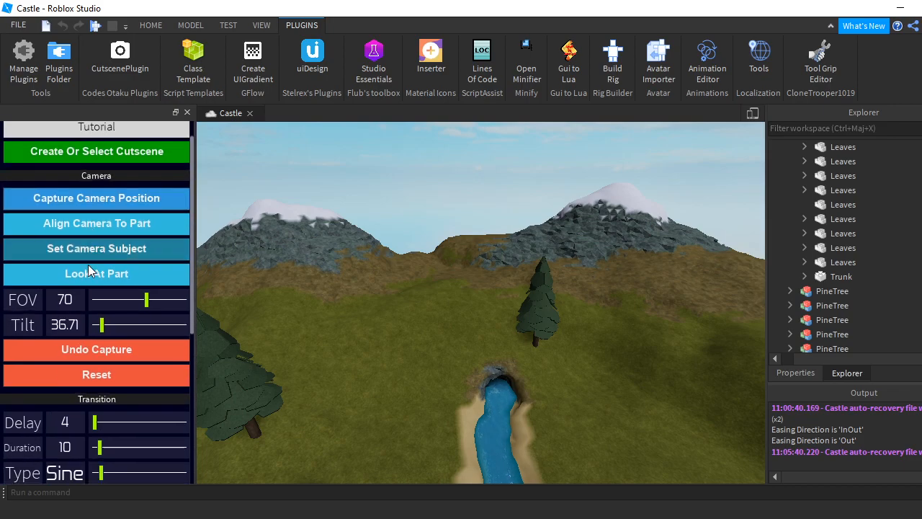
- Reset the camera Tilt to 0 and capture the camera position facing the snowy mountains
{"action": "scroll", "coordinate": [88, 271], "scroll_direction": "down", "scroll_amount": 5}
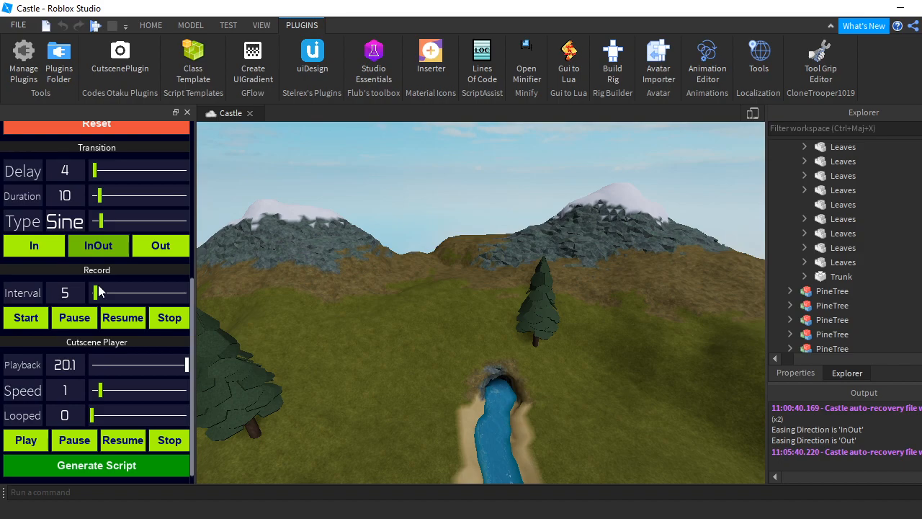
{"action": "scroll", "coordinate": [98, 284], "scroll_direction": "up", "scroll_amount": 5}
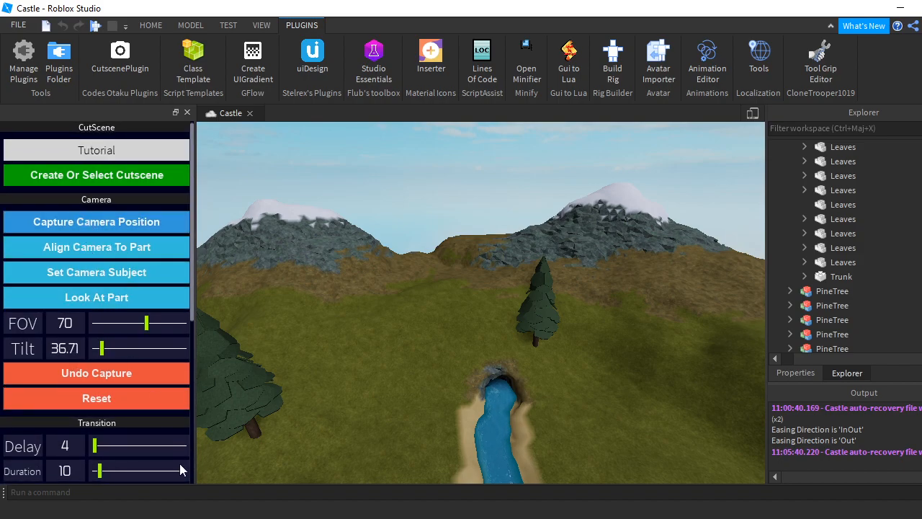
{"action": "mouse_move", "coordinate": [102, 349]}
{"action": "left_mouse_down"}
{"action": "mouse_move", "coordinate": [82, 353]}
{"action": "mouse_move", "coordinate": [92, 353]}
{"action": "left_mouse_up"}
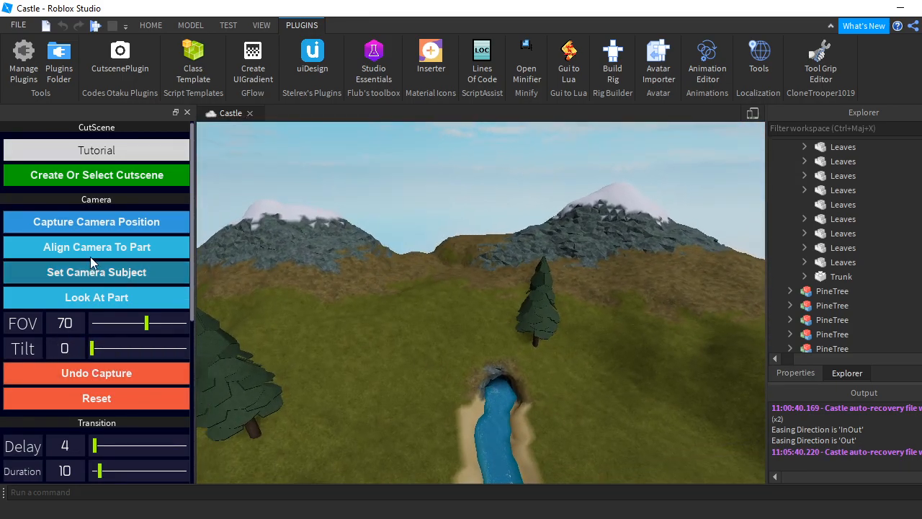
{"action": "left_click", "coordinate": [92, 224]}
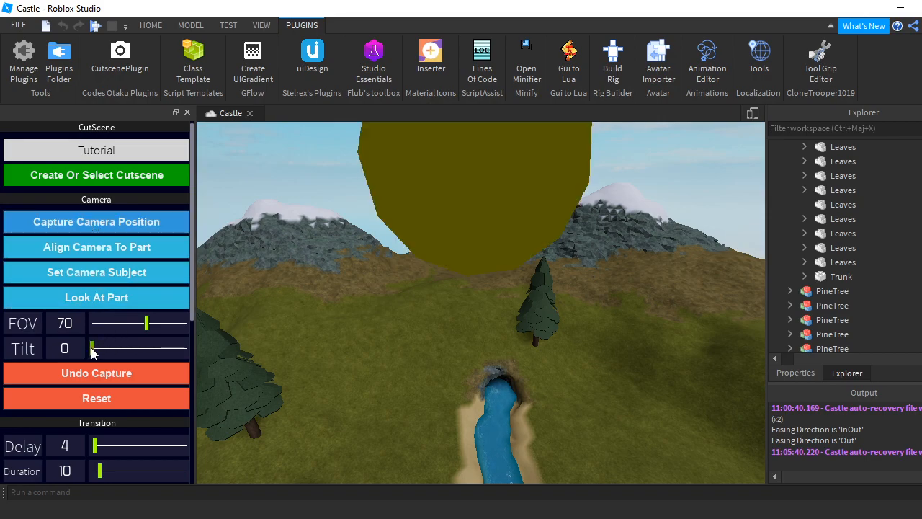
- Narrow the camera FOV to 33.06 and set the transition duration to 3, delay to 1 and easing direction to InOut
{"action": "left_click_drag", "start_coordinate": [147, 326], "coordinate": [119, 326]}
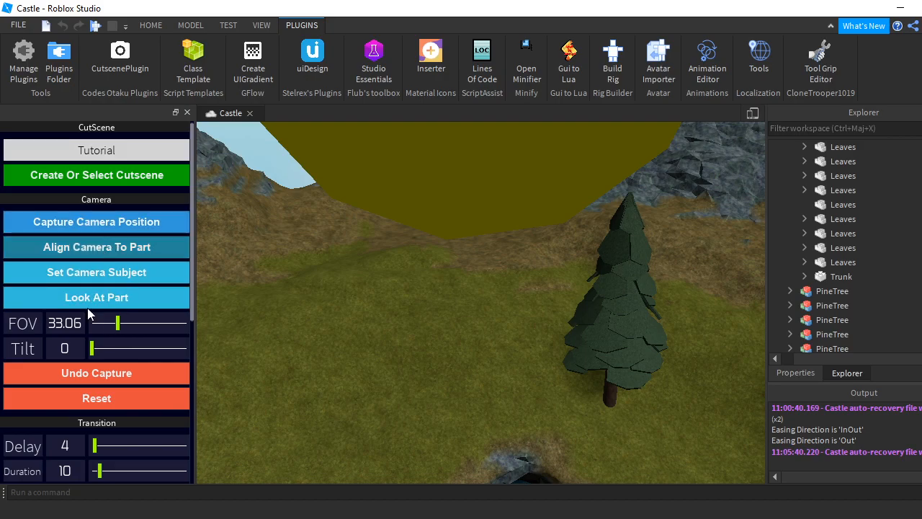
{"action": "scroll", "coordinate": [77, 374], "scroll_direction": "down", "scroll_amount": 3}
{"action": "left_click_drag", "start_coordinate": [99, 363], "coordinate": [96, 369]}
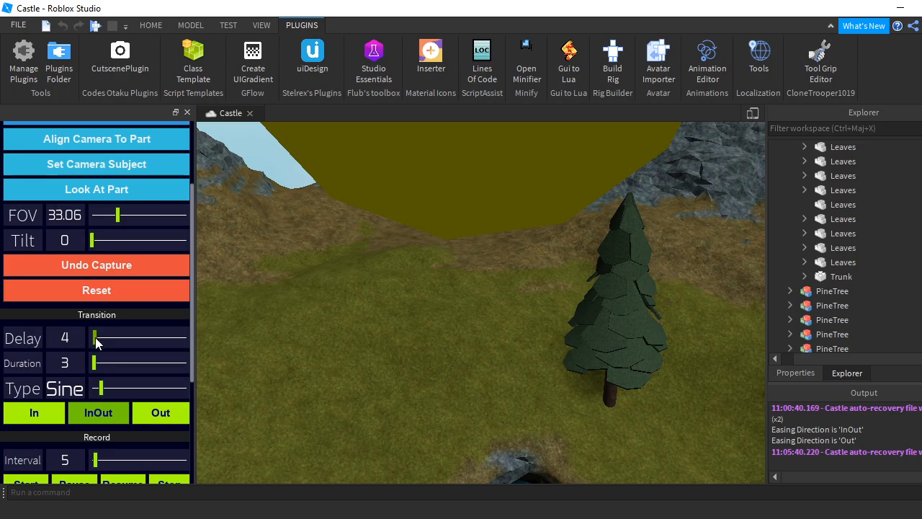
{"action": "left_click_drag", "start_coordinate": [96, 343], "coordinate": [91, 343]}
{"action": "left_click", "coordinate": [85, 412]}
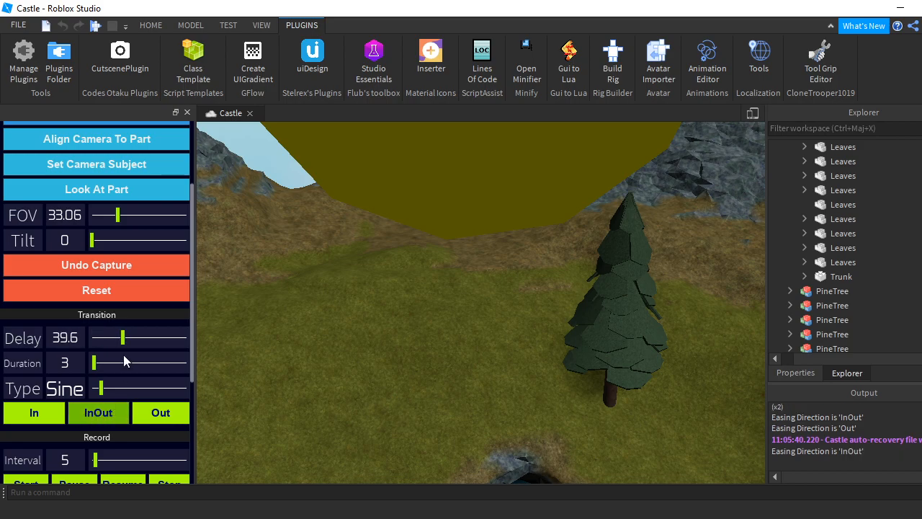
{"action": "left_click_drag", "start_coordinate": [123, 337], "coordinate": [92, 340]}
{"action": "left_click_drag", "start_coordinate": [91, 343], "coordinate": [55, 341]}
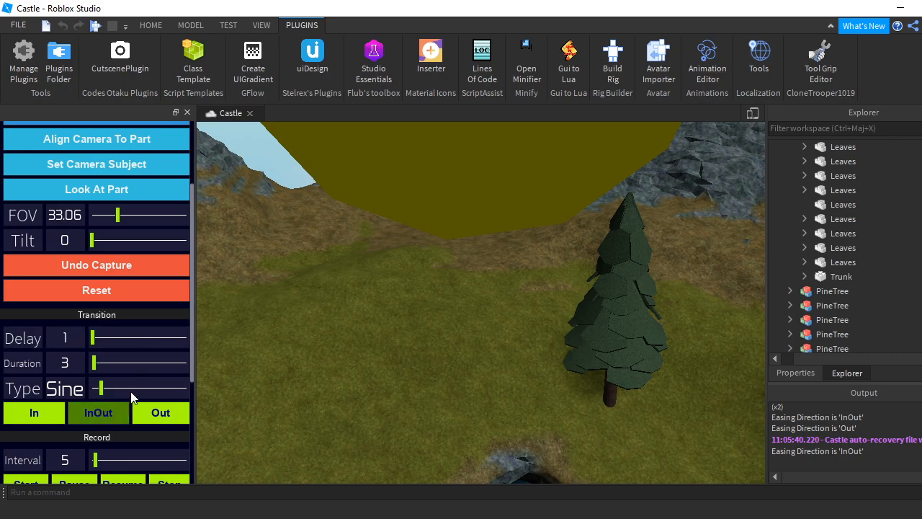
{"action": "scroll", "coordinate": [190, 375], "scroll_direction": "down", "scroll_amount": 1}
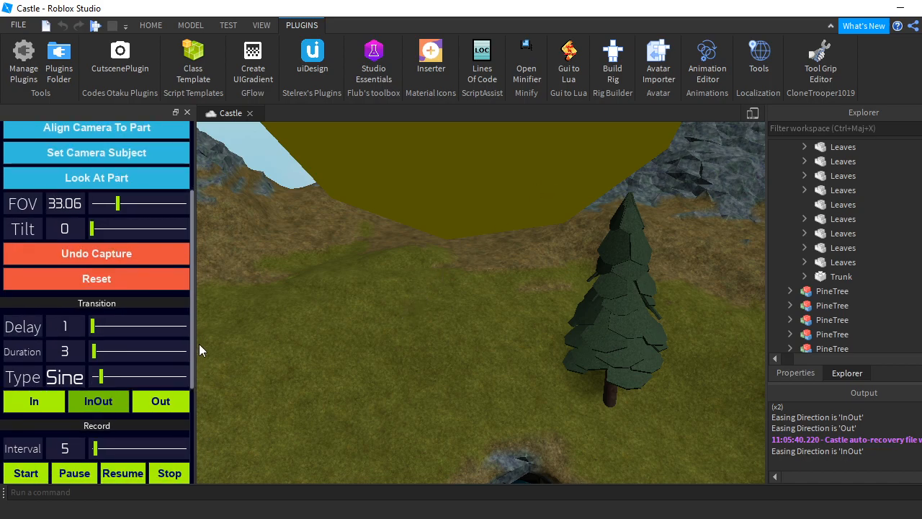
{"action": "left_click_drag", "start_coordinate": [192, 361], "coordinate": [192, 445]}
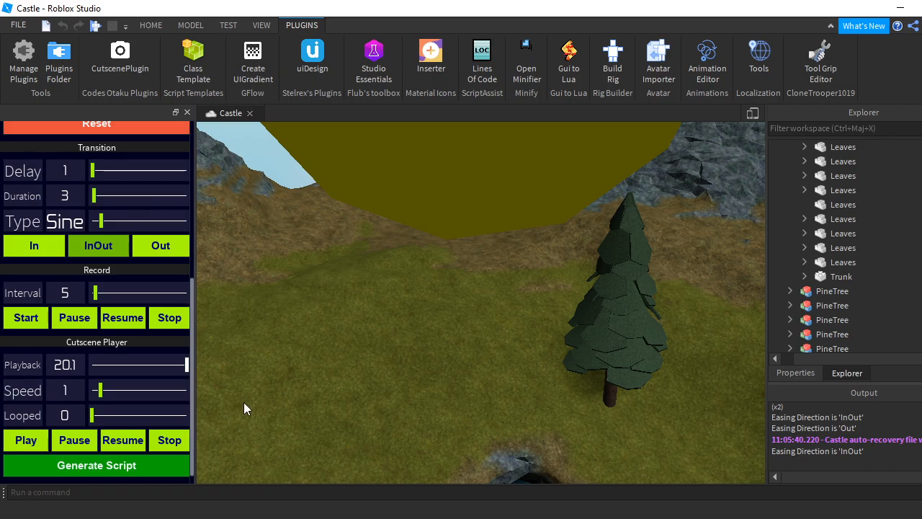
- Turn the camera from the mountains back toward the castle and set FOV to 70
{"action": "scroll", "coordinate": [292, 367], "scroll_direction": "up", "scroll_amount": 3}
{"action": "right_click_drag", "start_coordinate": [292, 367], "coordinate": [257, 354]}
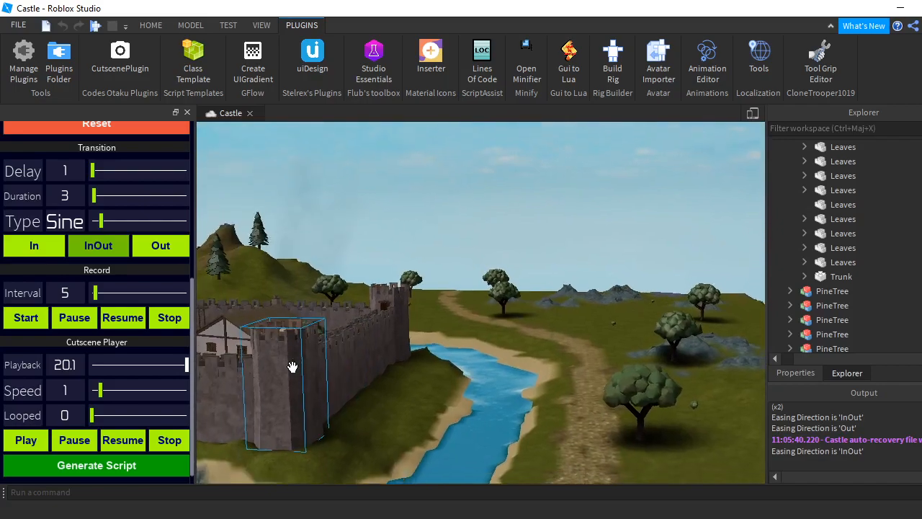
{"action": "scroll", "coordinate": [72, 191], "scroll_direction": "up", "scroll_amount": 5}
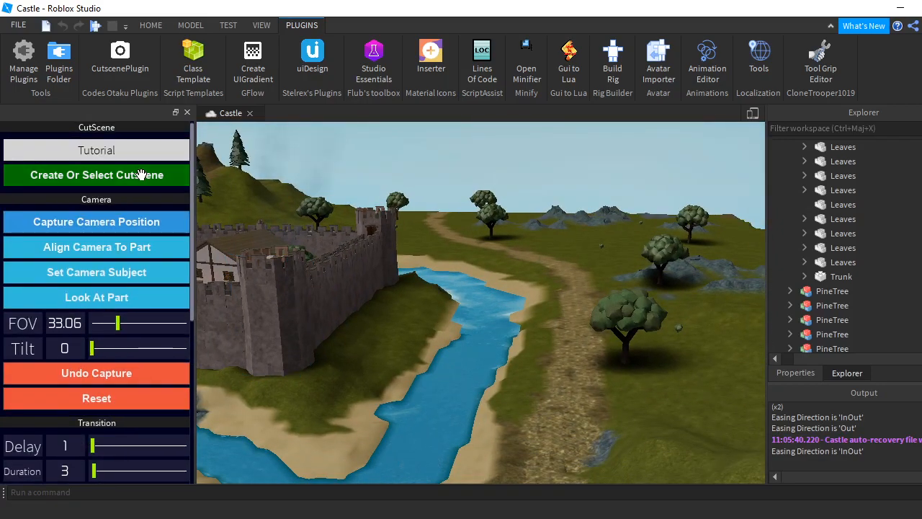
{"action": "left_click_drag", "start_coordinate": [81, 324], "coordinate": [37, 324]}
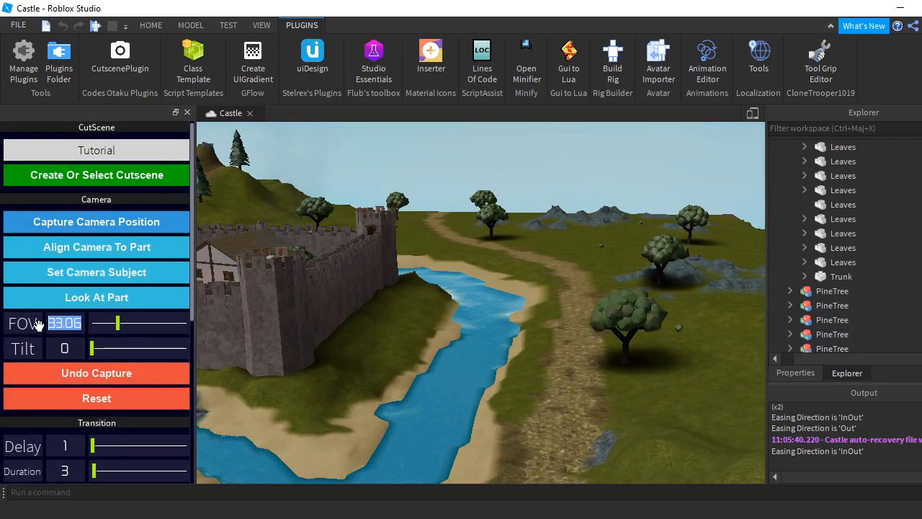
{"action": "type", "text": "70"}
{"action": "key", "text": "Return"}
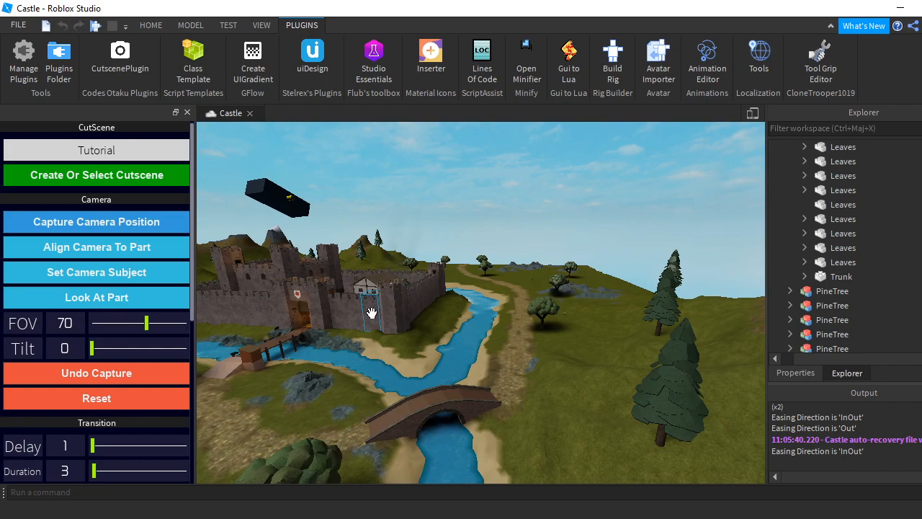
- Fly the camera toward the castle and over its front wall into the courtyard
{"action": "right_click_drag", "start_coordinate": [371, 312], "coordinate": [371, 313]}
{"action": "key", "text": "w"}
{"action": "key", "text": "w"}
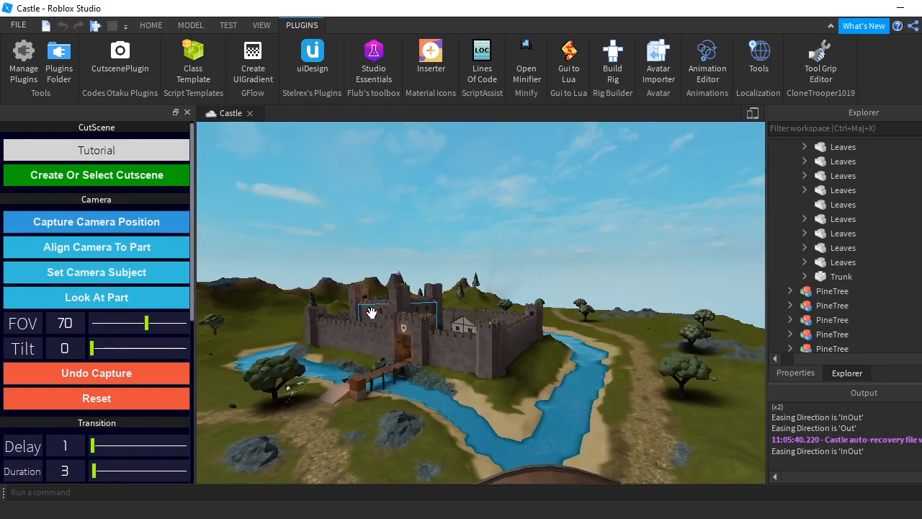
{"action": "right_click_drag", "start_coordinate": [545, 215], "coordinate": [545, 215]}
{"action": "key", "text": "w"}
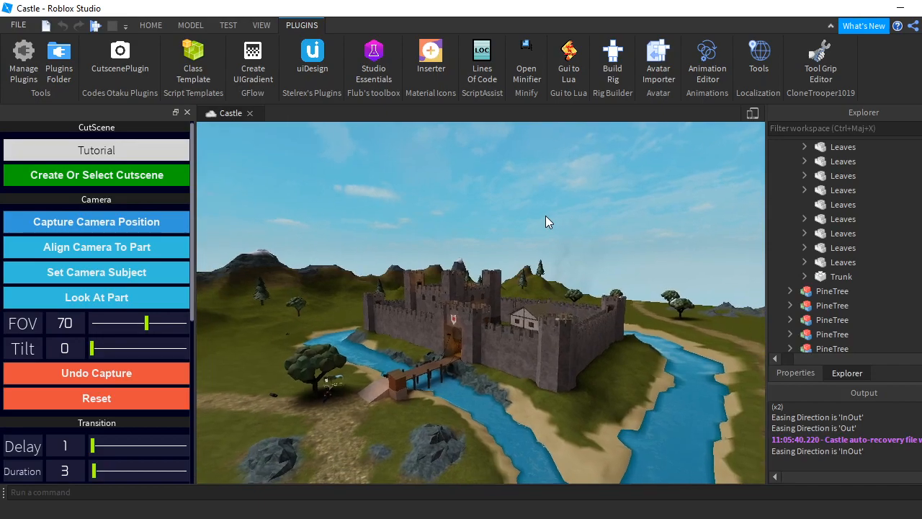
{"action": "key", "text": "w"}
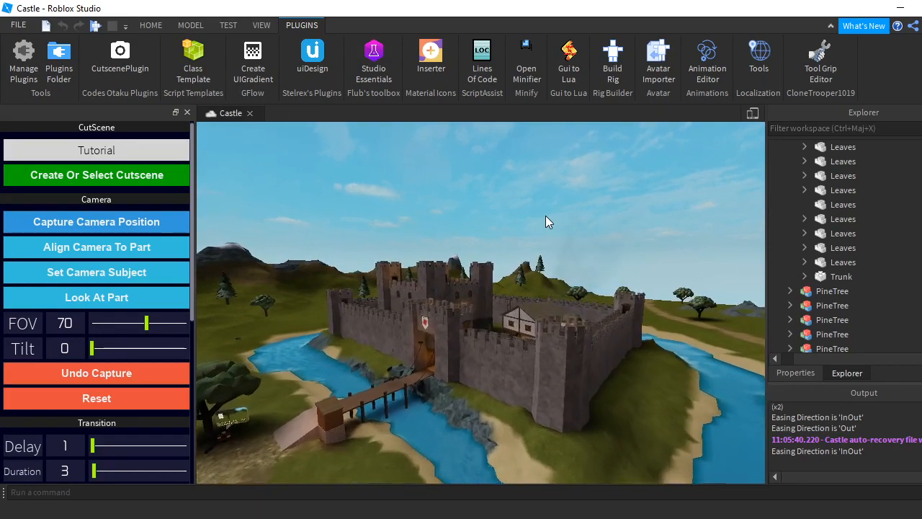
{"action": "key", "text": "w"}
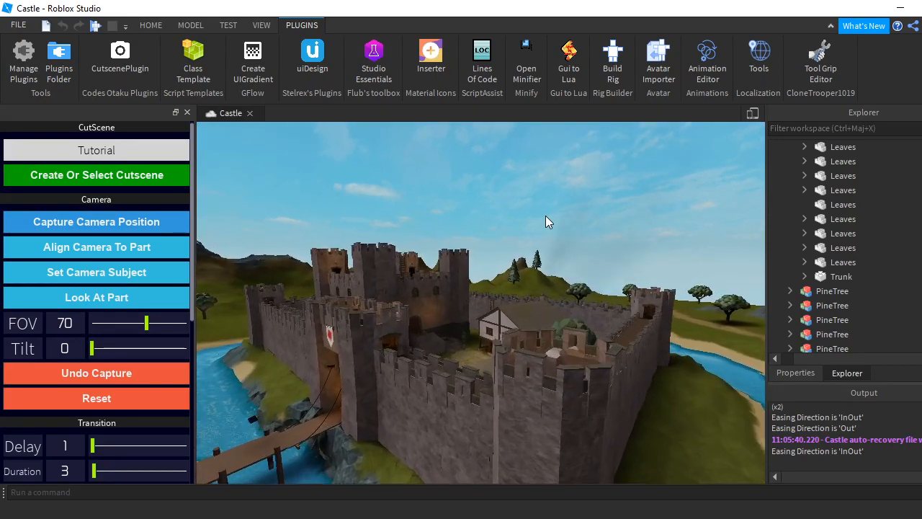
{"action": "key", "text": "w"}
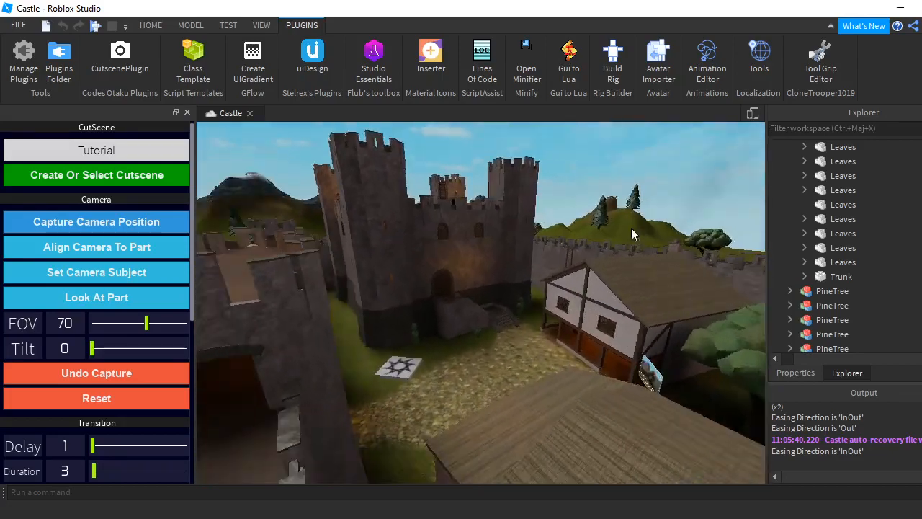
- Position the camera high above the courtyard's wooden roof, looking down toward the keep entrance
{"action": "key", "text": "s"}
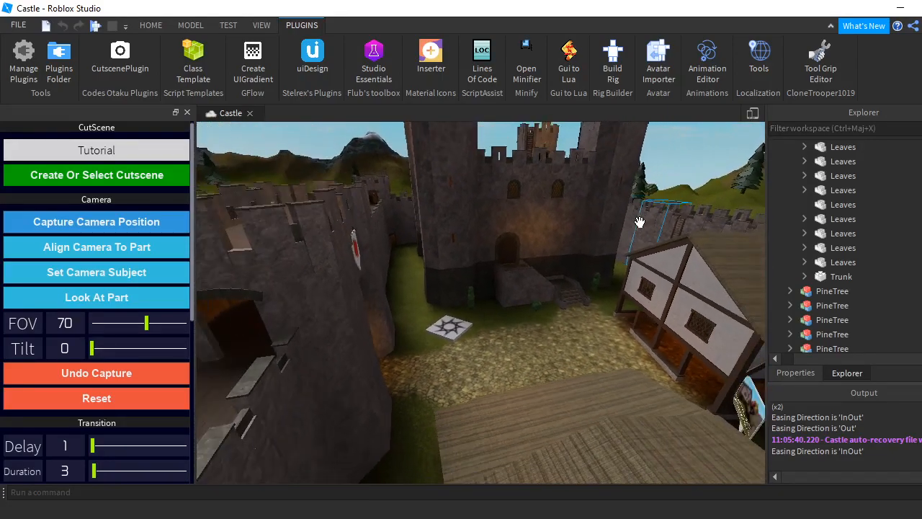
{"action": "mouse_move", "coordinate": [650, 220]}
{"action": "right_mouse_down"}
{"action": "mouse_move", "coordinate": [645, 232]}
{"action": "mouse_move", "coordinate": [660, 232]}
{"action": "right_mouse_up"}
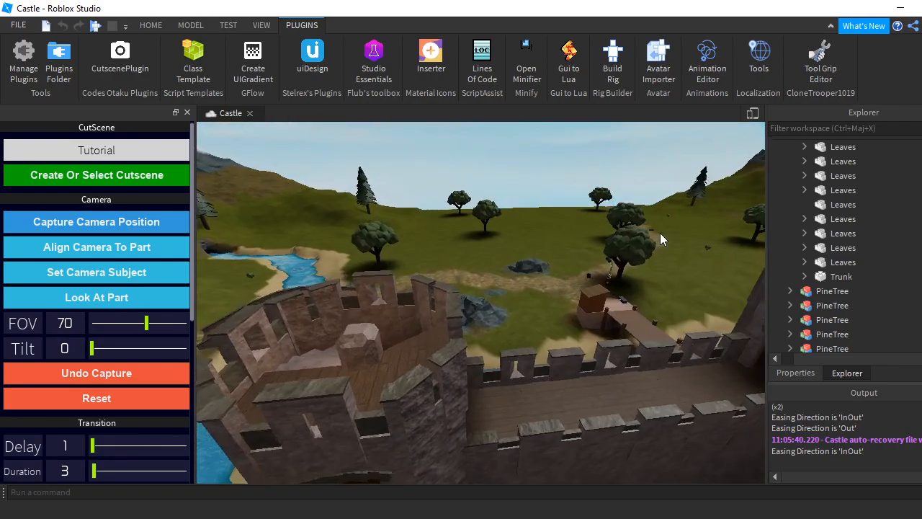
{"action": "key", "text": "s"}
{"action": "right_click_drag", "start_coordinate": [537, 237], "coordinate": [515, 235]}
{"action": "key", "text": "s"}
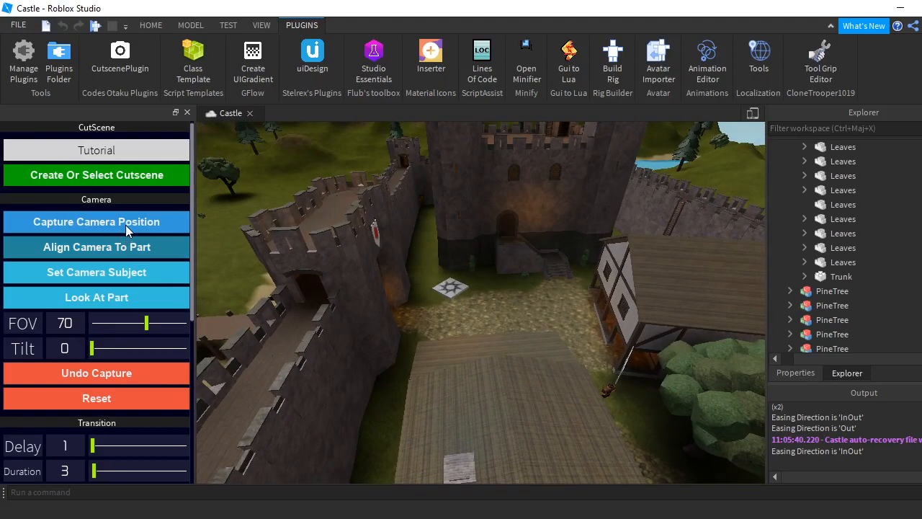
- Set the transition delay to 0, easing direction to InOut and type to Bounce, and capture the camera position above the courtyard
{"action": "scroll", "coordinate": [136, 363], "scroll_direction": "down", "scroll_amount": 3}
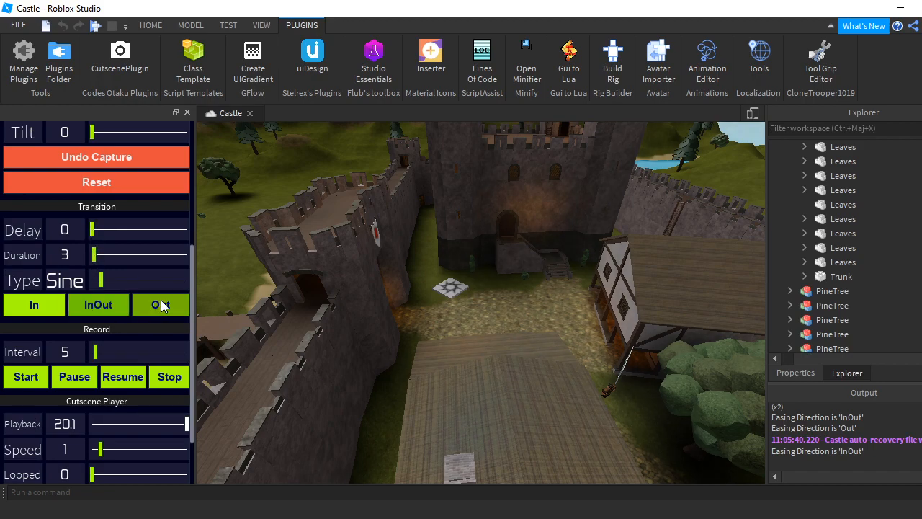
{"action": "left_click", "coordinate": [116, 305]}
{"action": "scroll", "coordinate": [119, 352], "scroll_direction": "down", "scroll_amount": 3}
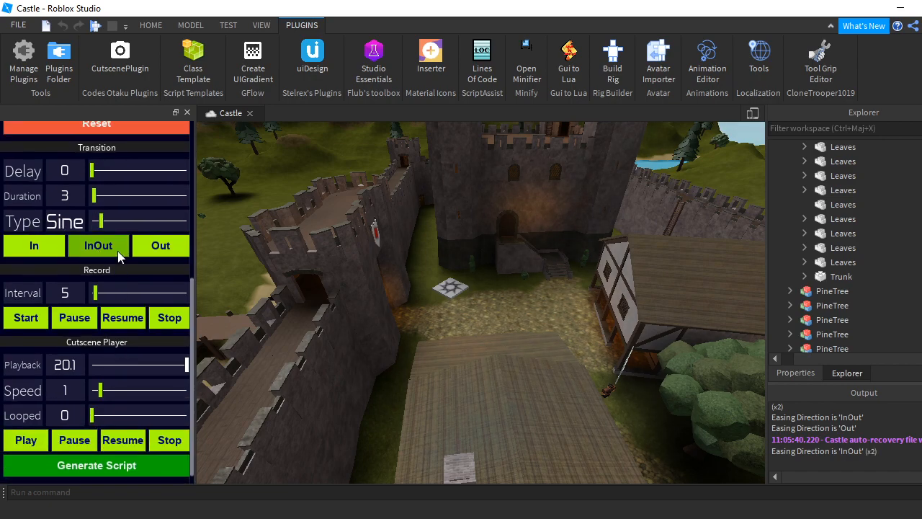
{"action": "left_click_drag", "start_coordinate": [103, 225], "coordinate": [143, 237]}
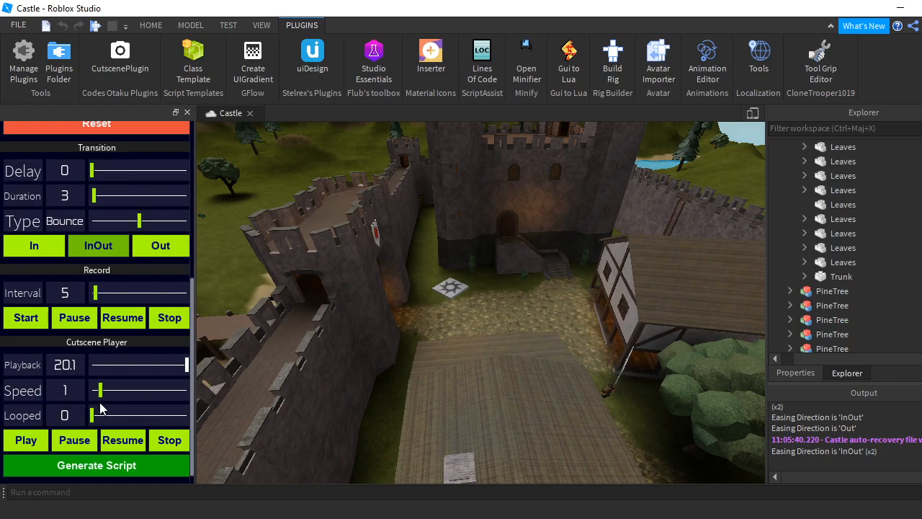
{"action": "scroll", "coordinate": [125, 179], "scroll_direction": "up", "scroll_amount": 3}
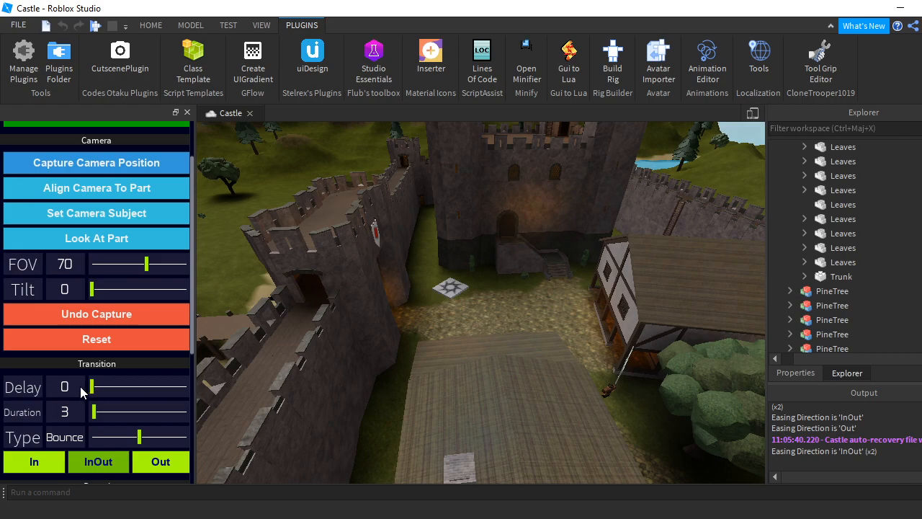
{"action": "left_click", "coordinate": [98, 163]}
- Fly the camera down into the courtyard and frame the spawn platform up close
{"action": "right_click_drag", "start_coordinate": [384, 246], "coordinate": [386, 247]}
{"action": "key", "text": "w"}
{"action": "key", "text": "w"}
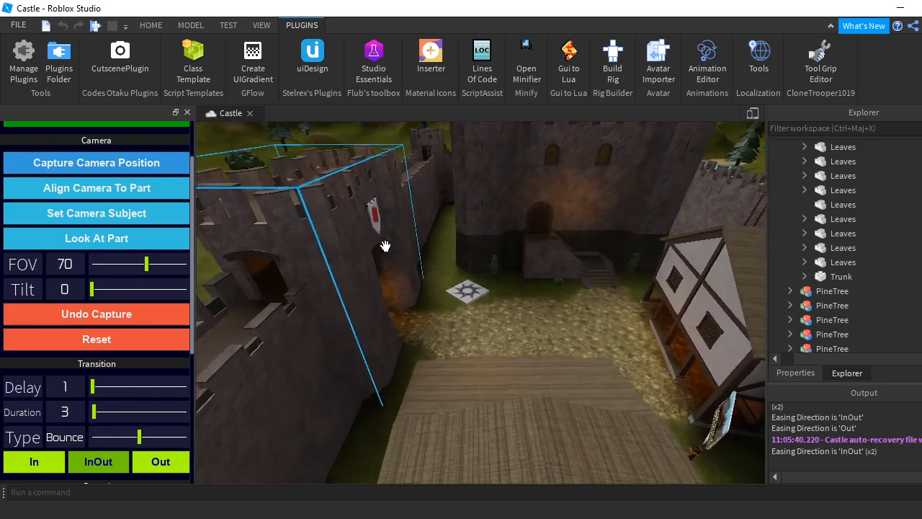
{"action": "key", "text": "w"}
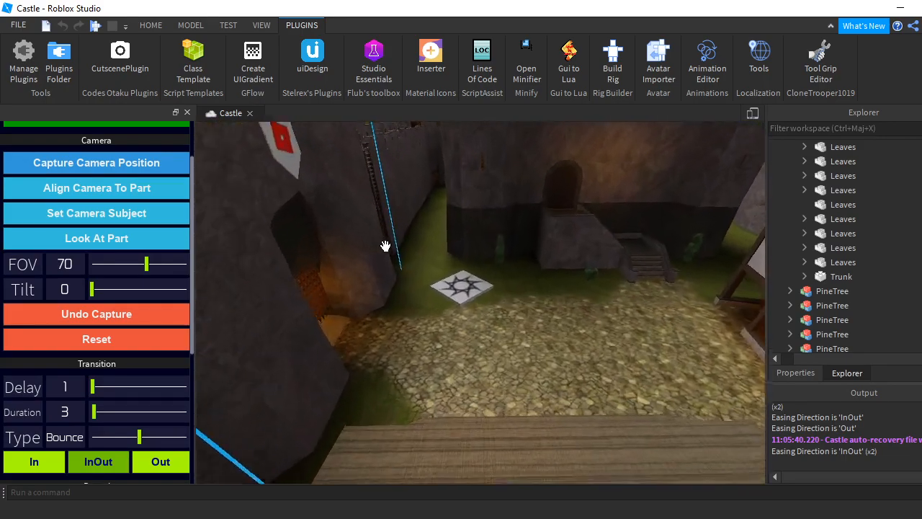
{"action": "key", "text": "w"}
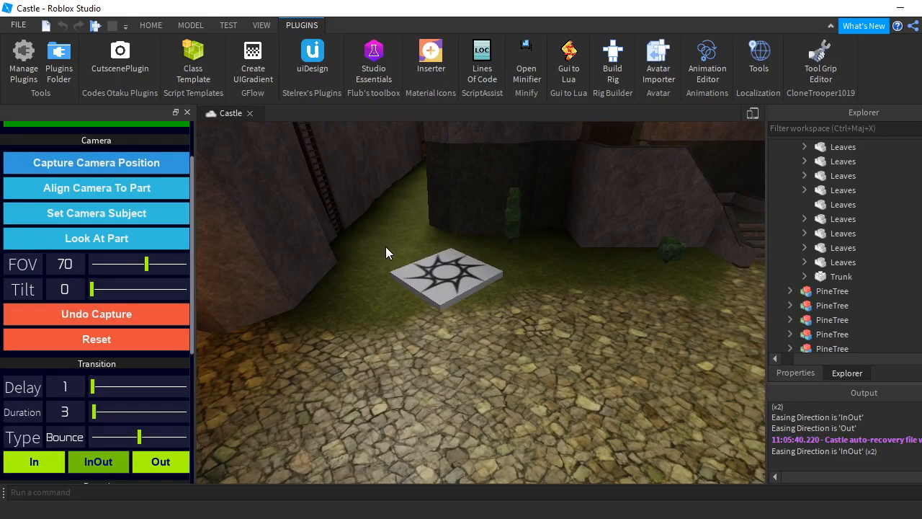
{"action": "right_click_drag", "start_coordinate": [535, 337], "coordinate": [535, 336]}
{"action": "key", "text": "w"}
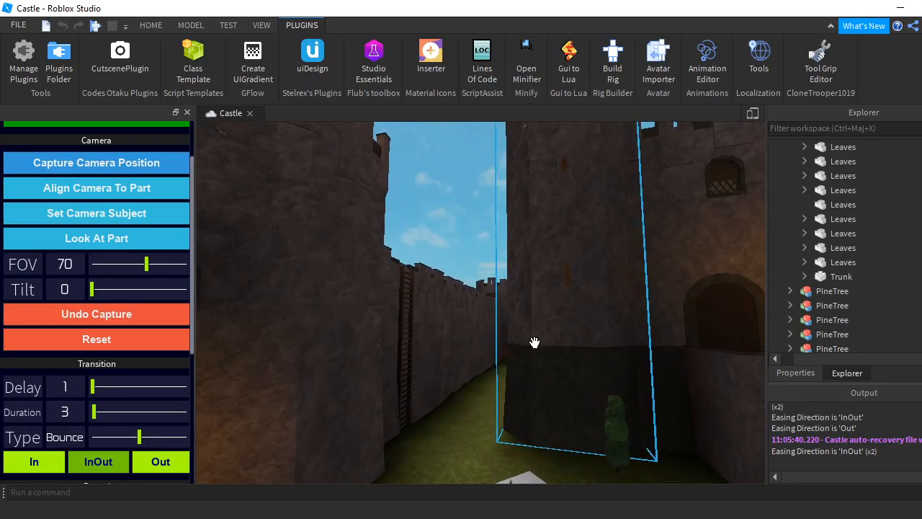
{"action": "key", "text": "s"}
{"action": "right_click_drag", "start_coordinate": [518, 297], "coordinate": [518, 298]}
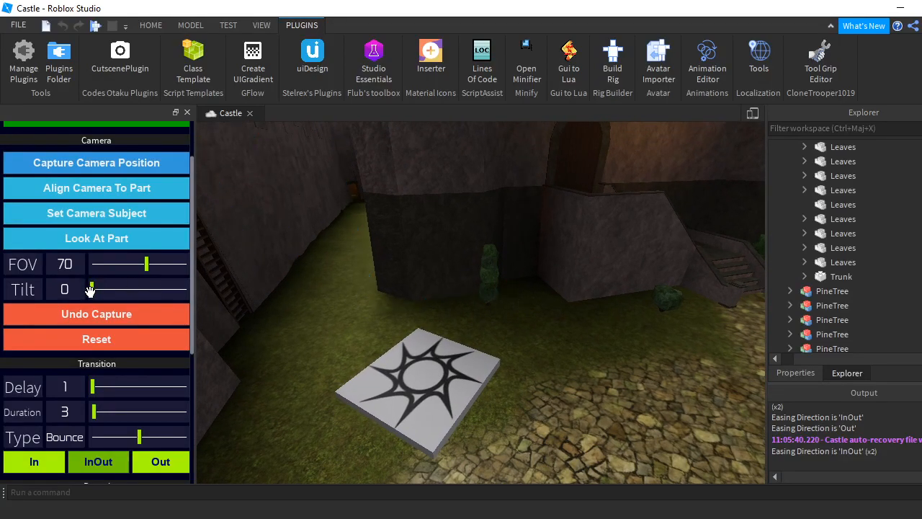
- Set the camera Tilt to 42.19, the transition delay to 0 and the easing direction to Out
{"action": "left_click_drag", "start_coordinate": [93, 289], "coordinate": [104, 294]}
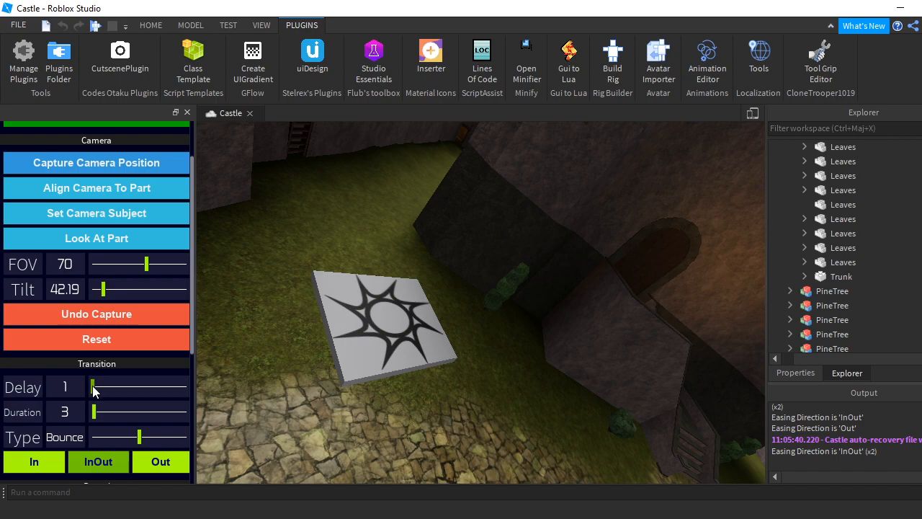
{"action": "left_click_drag", "start_coordinate": [93, 389], "coordinate": [87, 390]}
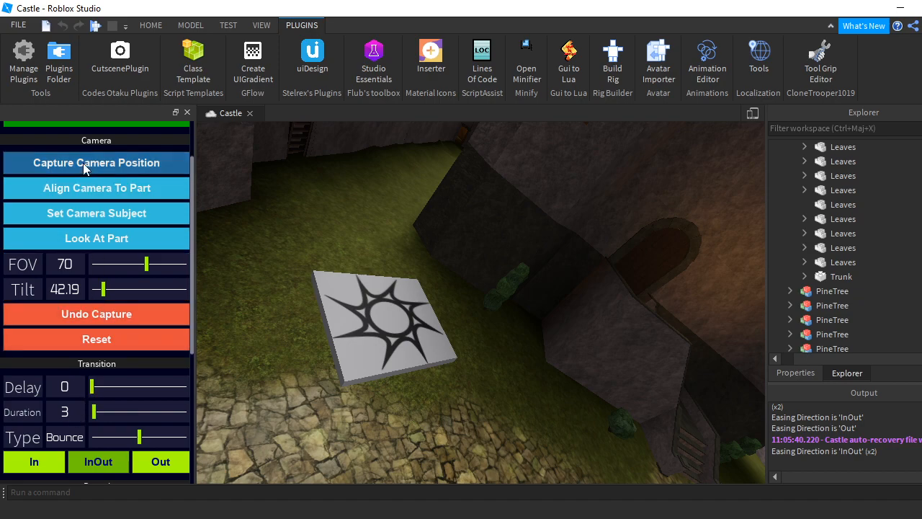
{"action": "scroll", "coordinate": [79, 315], "scroll_direction": "down", "scroll_amount": 5}
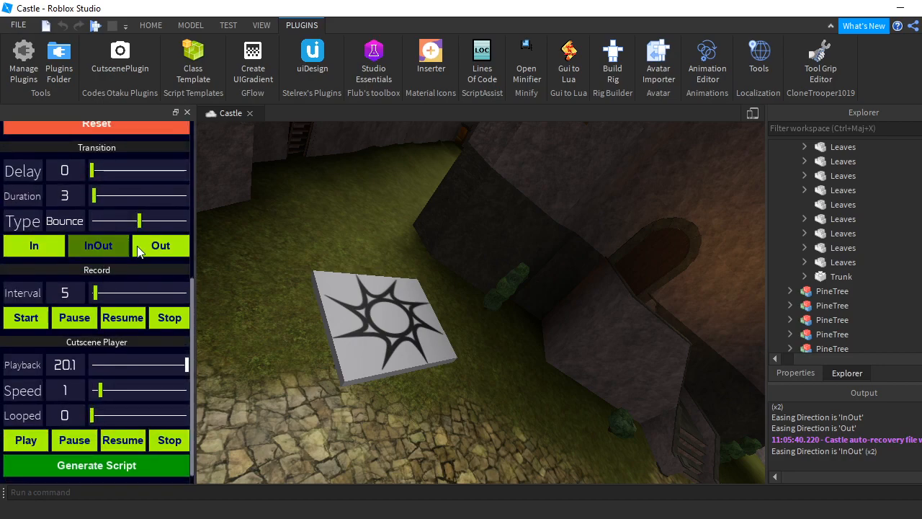
{"action": "left_click", "coordinate": [147, 246]}
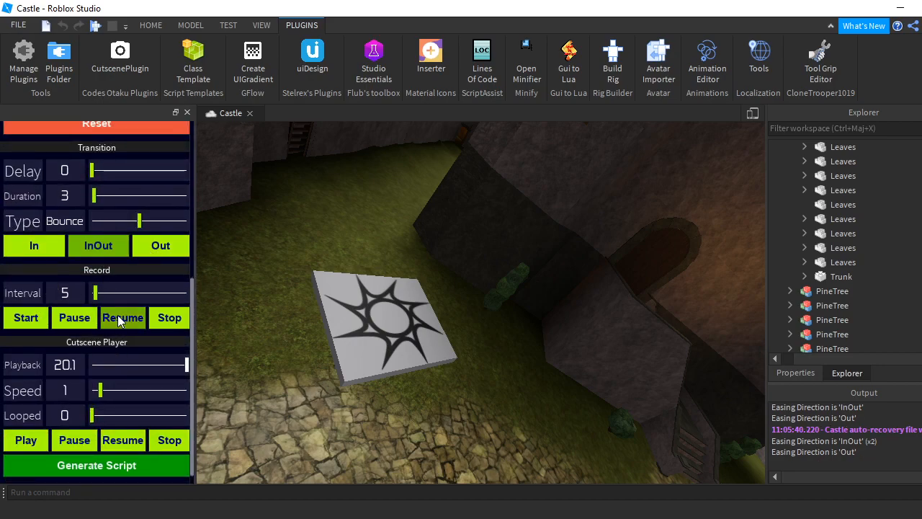
{"action": "scroll", "coordinate": [158, 257], "scroll_direction": "up", "scroll_amount": 5}
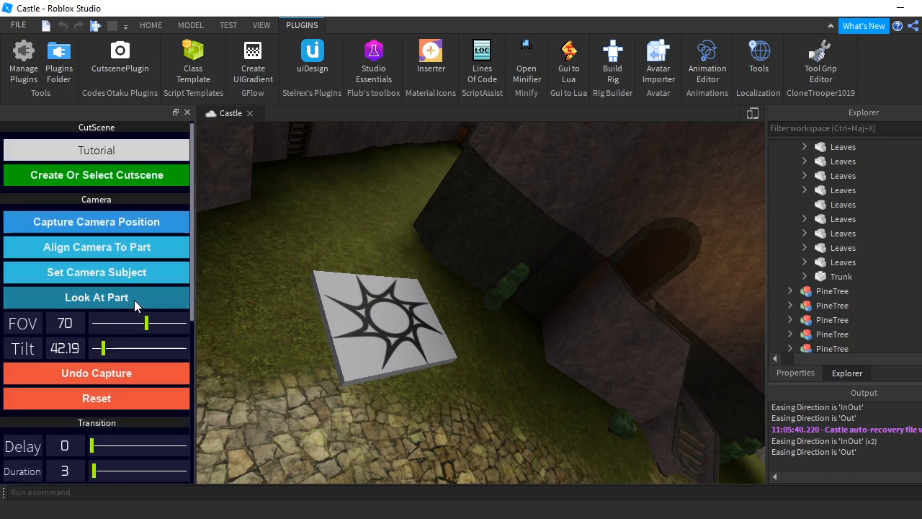
- Make the camera look at the SpawnLocation, set Tilt to 50.41 and capture the camera position
{"action": "left_click", "coordinate": [343, 326]}
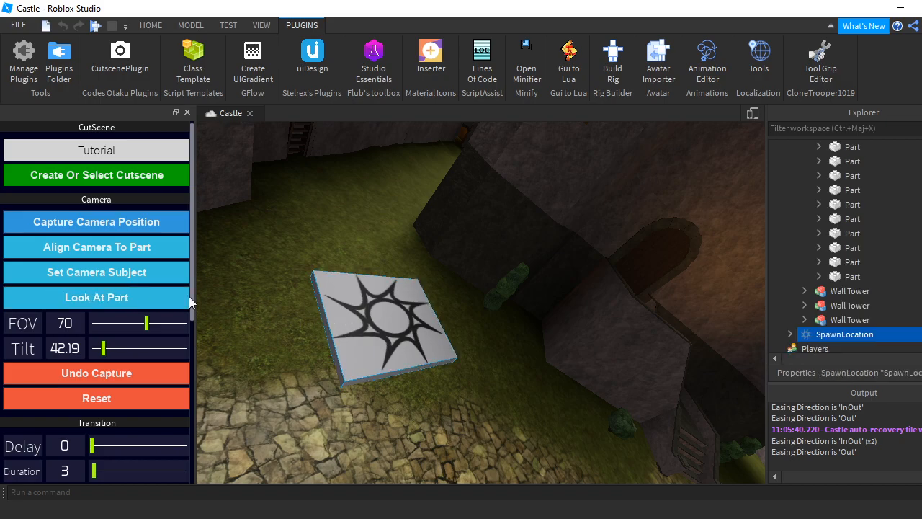
{"action": "left_click", "coordinate": [136, 298]}
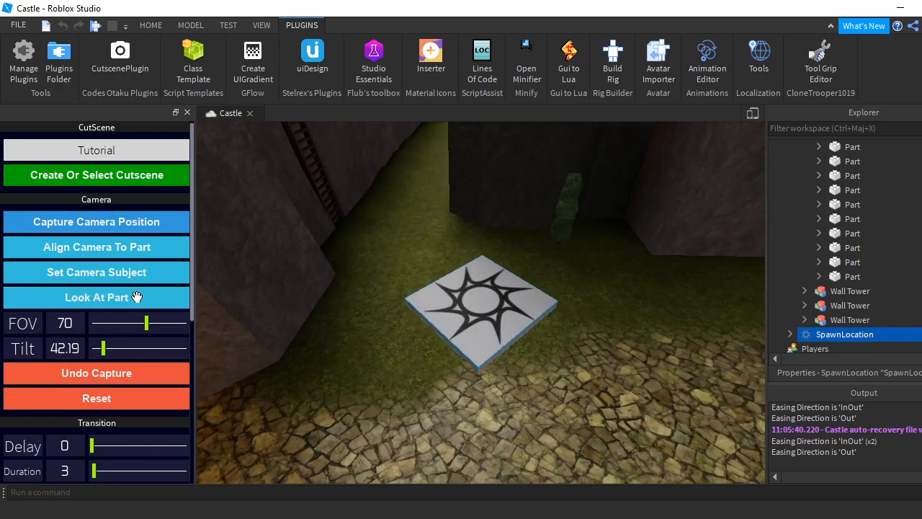
{"action": "left_click", "coordinate": [336, 372]}
{"action": "left_click_drag", "start_coordinate": [101, 348], "coordinate": [106, 352]}
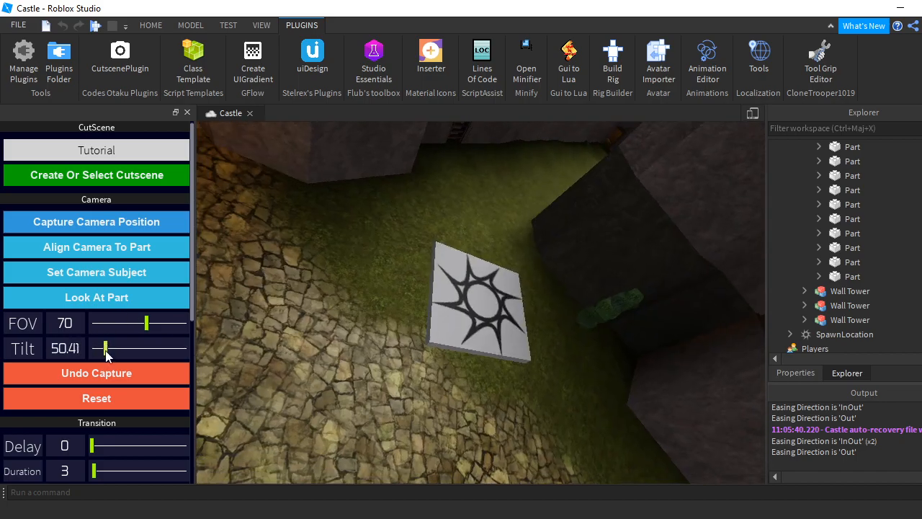
{"action": "left_click", "coordinate": [125, 221]}
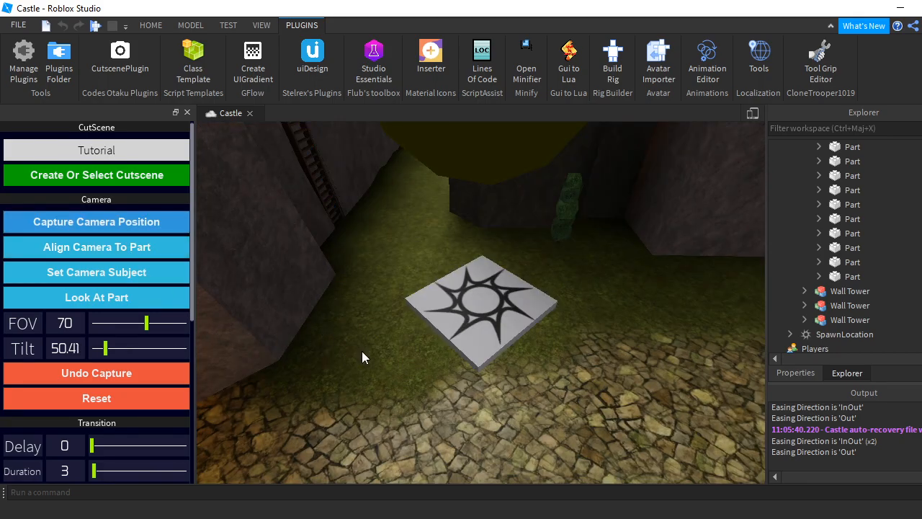
- Play the cutscene from the plugin and close the Explorer and Output panels to widen the preview
{"action": "right_click_drag", "start_coordinate": [418, 369], "coordinate": [423, 371]}
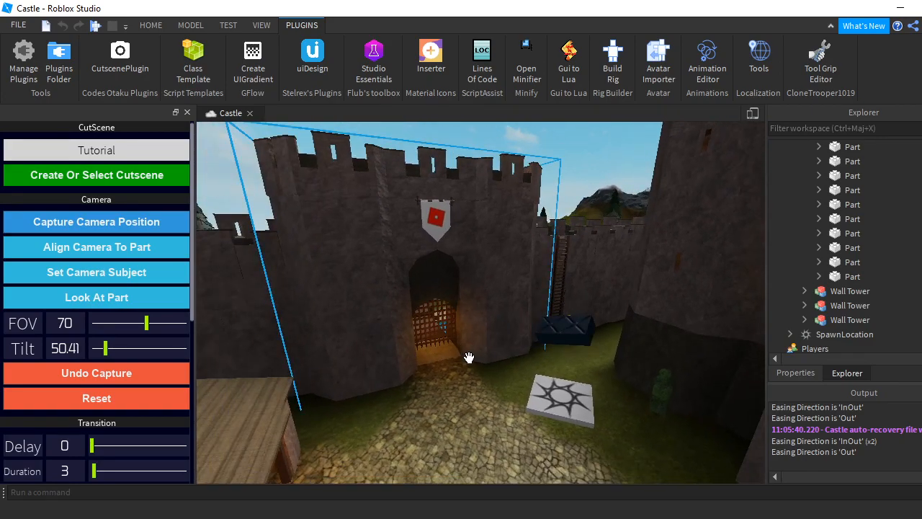
{"action": "scroll", "coordinate": [96, 355], "scroll_direction": "down", "scroll_amount": 4}
{"action": "left_click", "coordinate": [23, 442]}
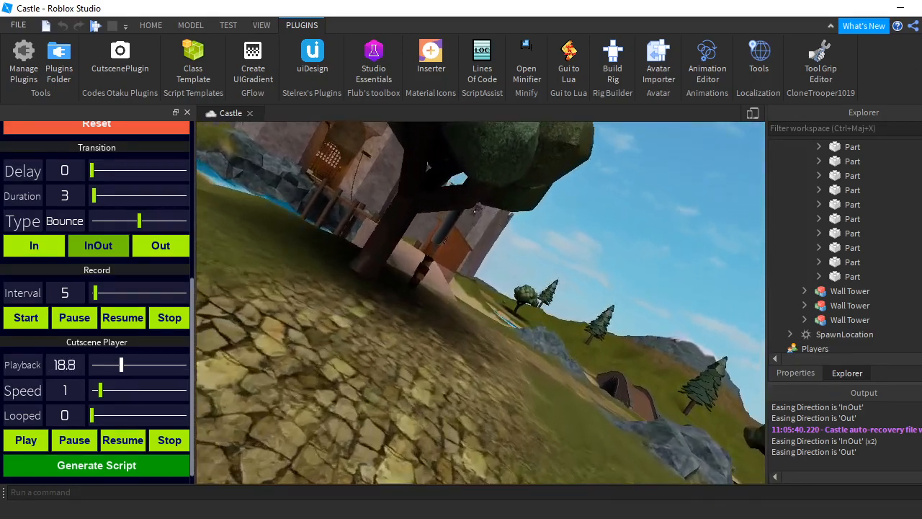
{"action": "left_click", "coordinate": [921, 113]}
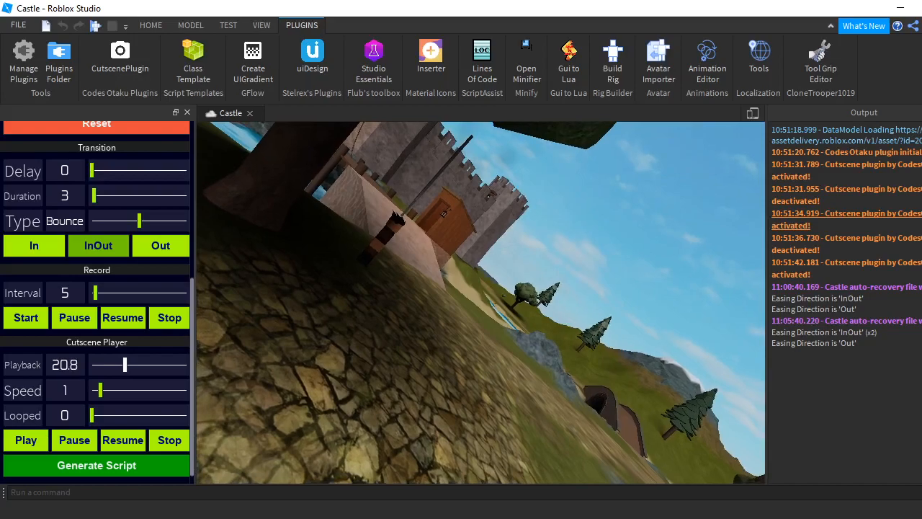
{"action": "left_click", "coordinate": [921, 112]}
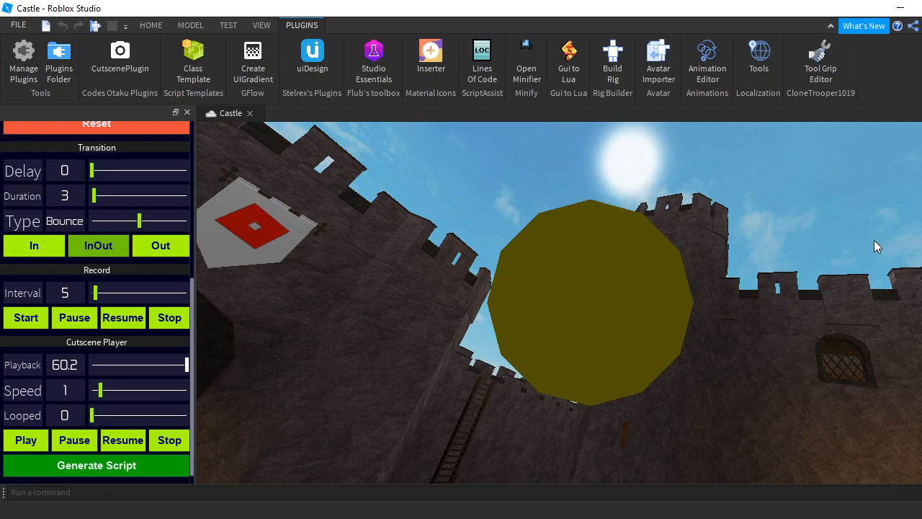
- Select the dark camera part near the spawn platform in the courtyard and rotate it freehand about two axes
{"action": "key", "text": "s"}
{"action": "right_click_drag", "start_coordinate": [860, 208], "coordinate": [859, 207]}
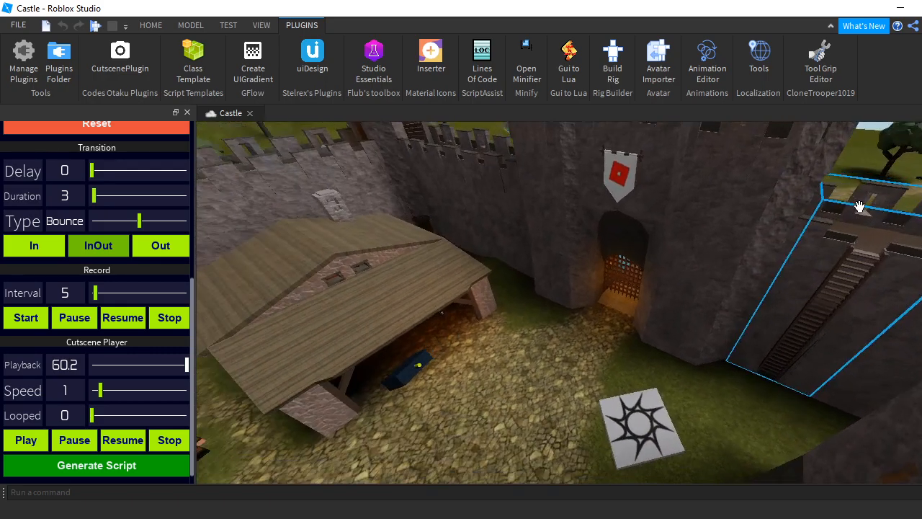
{"action": "key", "text": "s"}
{"action": "key", "text": "a"}
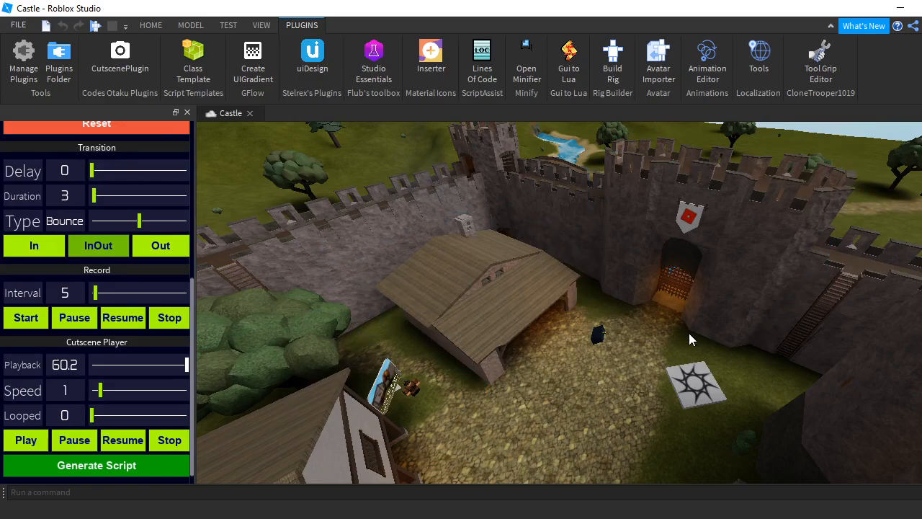
{"action": "right_click_drag", "start_coordinate": [689, 332], "coordinate": [690, 333]}
{"action": "scroll", "coordinate": [689, 332], "scroll_direction": "up", "scroll_amount": 4}
{"action": "key", "text": "w"}
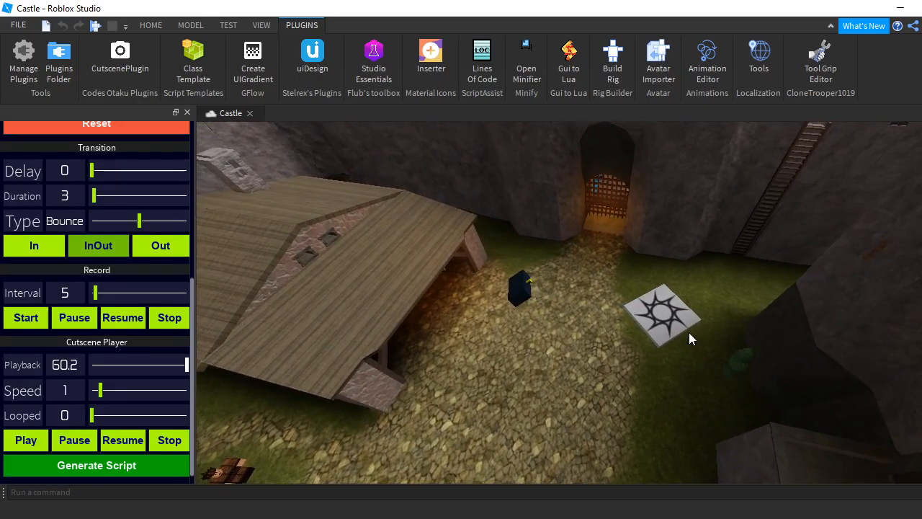
{"action": "key", "text": "a"}
{"action": "left_click", "coordinate": [514, 282]}
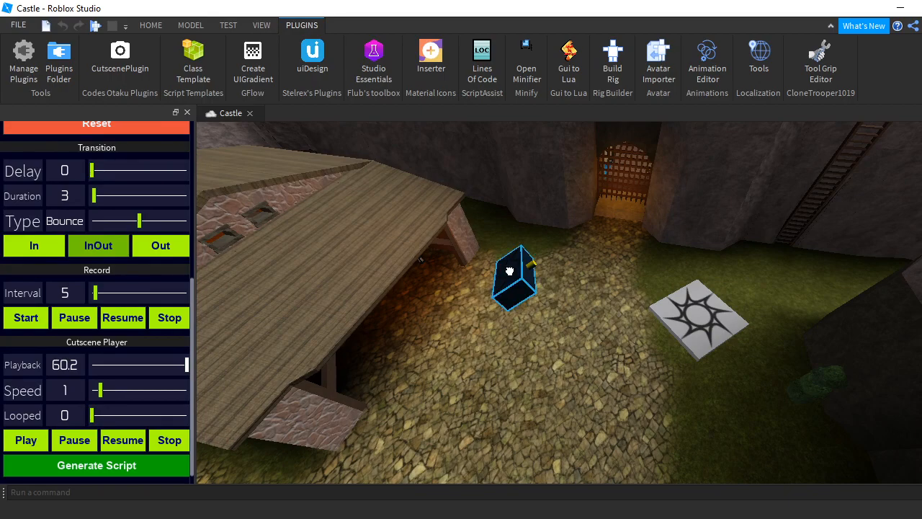
{"action": "left_click", "coordinate": [143, 27]}
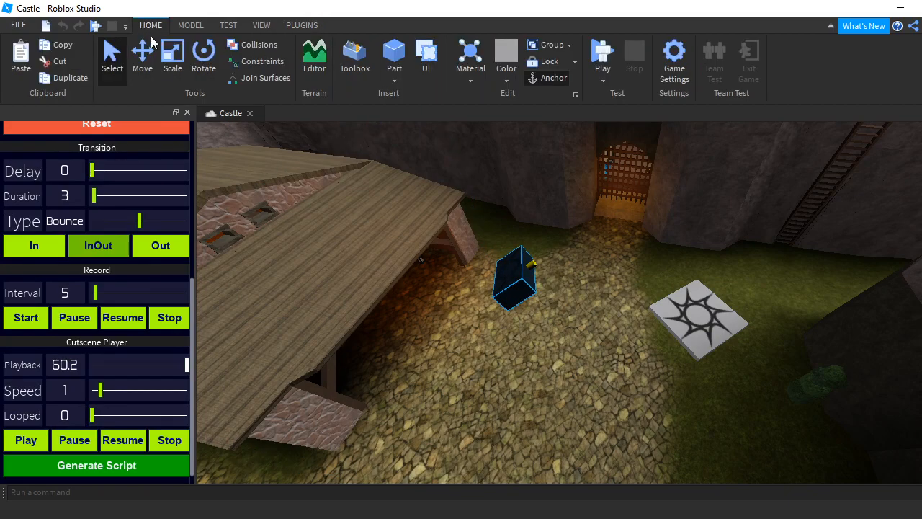
{"action": "left_click", "coordinate": [202, 62]}
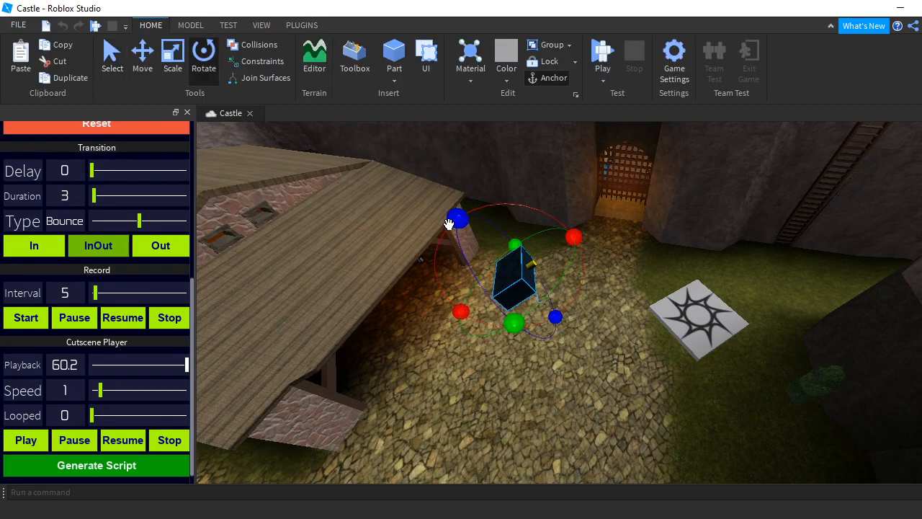
{"action": "left_click_drag", "start_coordinate": [576, 236], "coordinate": [572, 302]}
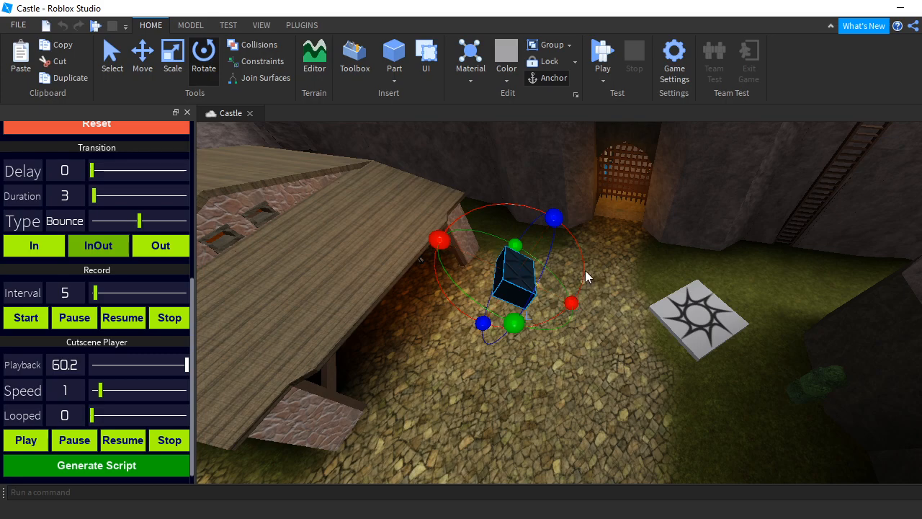
{"action": "left_click_drag", "start_coordinate": [516, 324], "coordinate": [548, 332]}
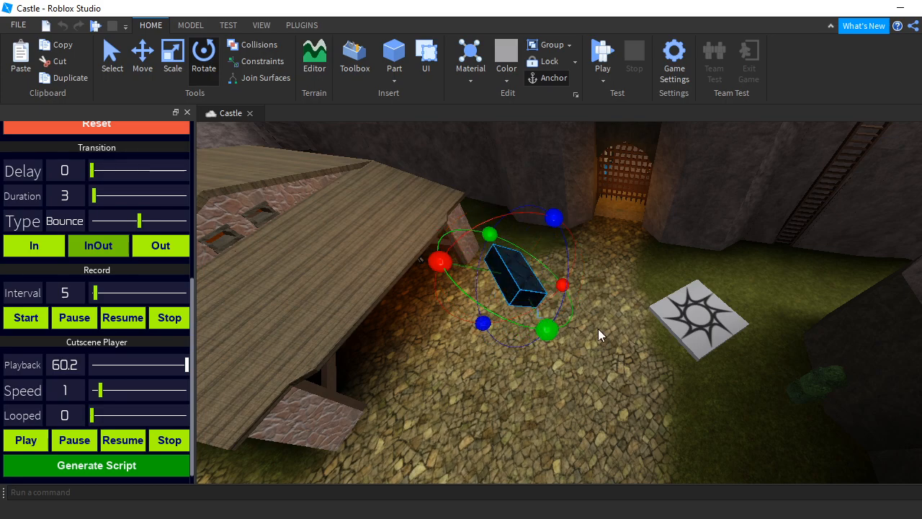
- Align the camera to the rotated camera part, clear the selection and fly back out over the courtyard
{"action": "mouse_move", "coordinate": [635, 270]}
{"action": "right_mouse_down"}
{"action": "mouse_move", "coordinate": [629, 290]}
{"action": "mouse_move", "coordinate": [633, 271]}
{"action": "right_mouse_up"}
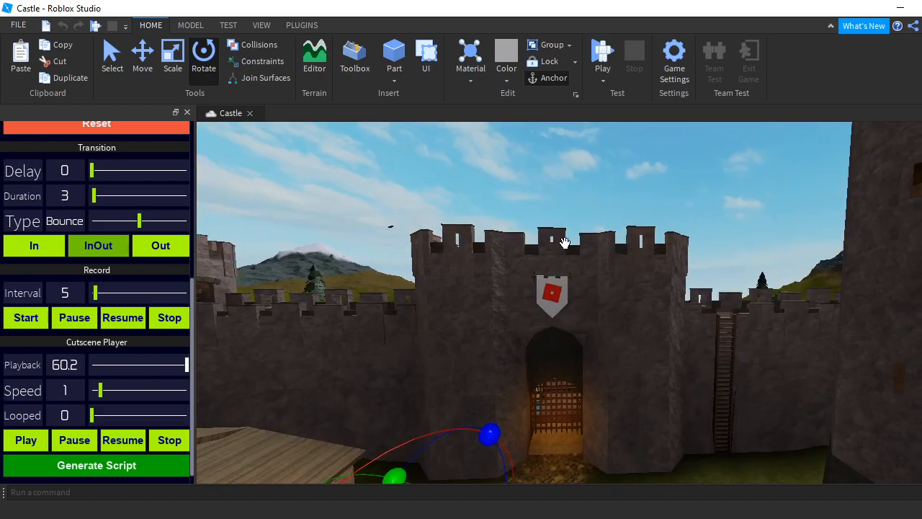
{"action": "right_click_drag", "start_coordinate": [566, 248], "coordinate": [565, 237]}
{"action": "scroll", "coordinate": [104, 269], "scroll_direction": "up", "scroll_amount": 5}
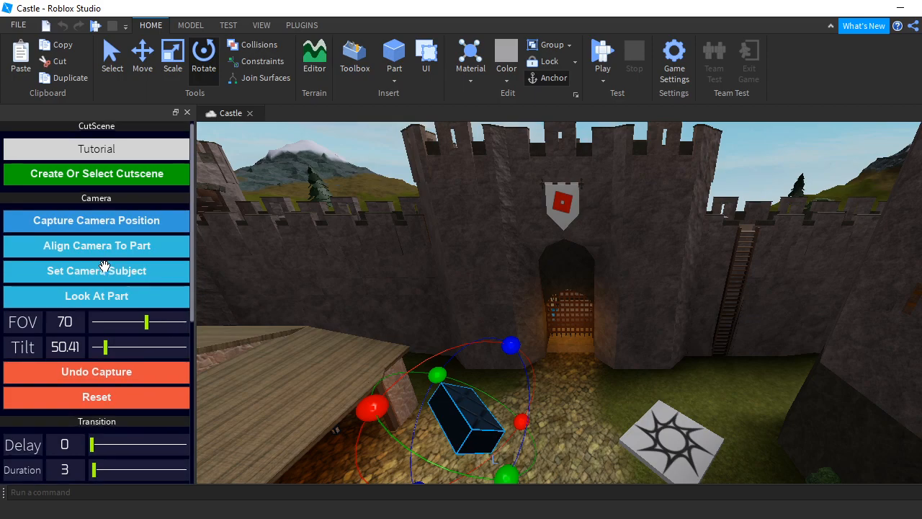
{"action": "left_click", "coordinate": [110, 249]}
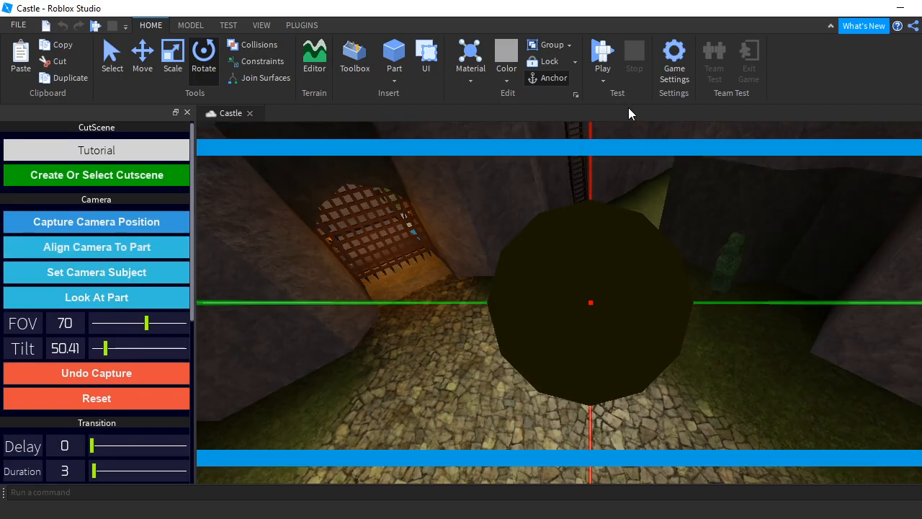
{"action": "left_click", "coordinate": [636, 127]}
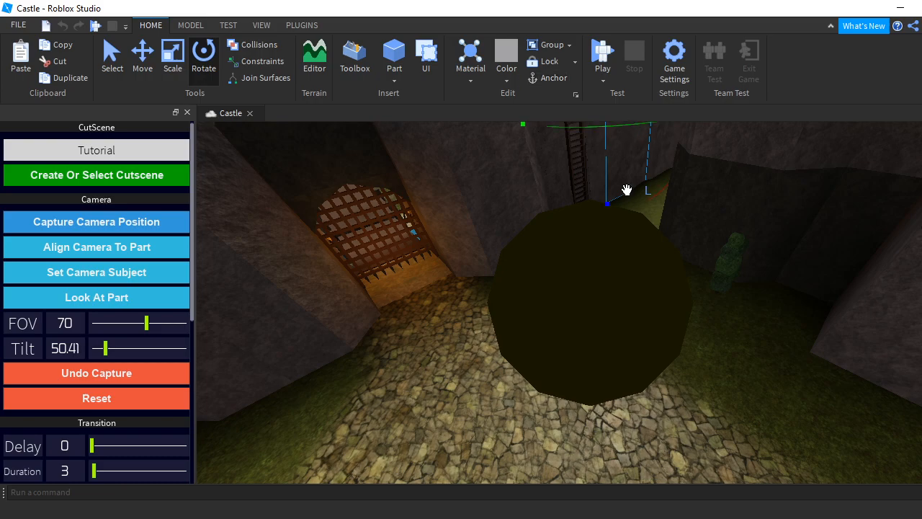
{"action": "left_click", "coordinate": [762, 333]}
{"action": "key", "text": "s"}
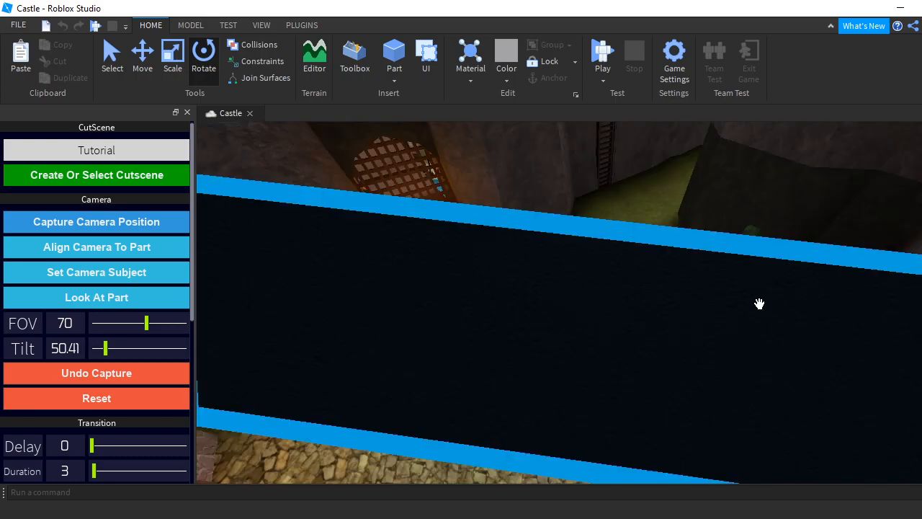
{"action": "key", "text": "d"}
{"action": "key", "text": "s"}
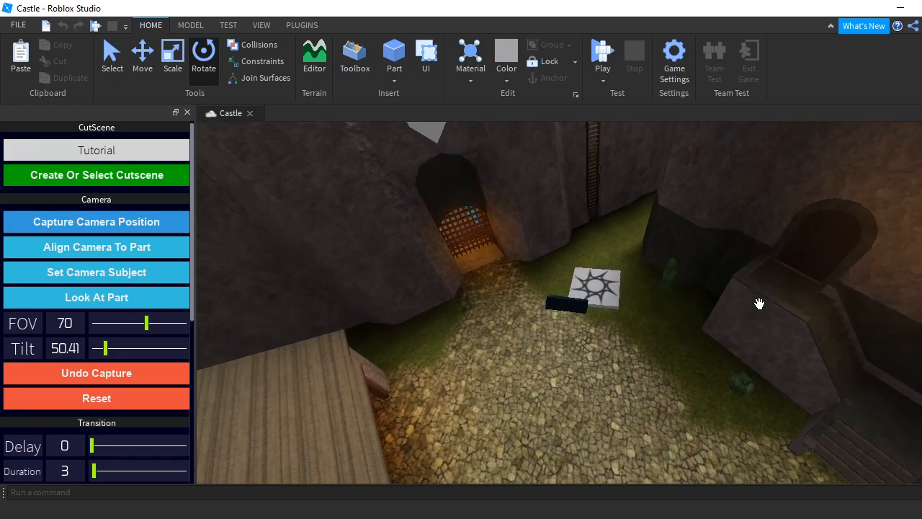
- Reopen the Explorer and create a second cutscene named Tutorial 2
{"action": "left_click", "coordinate": [262, 25]}
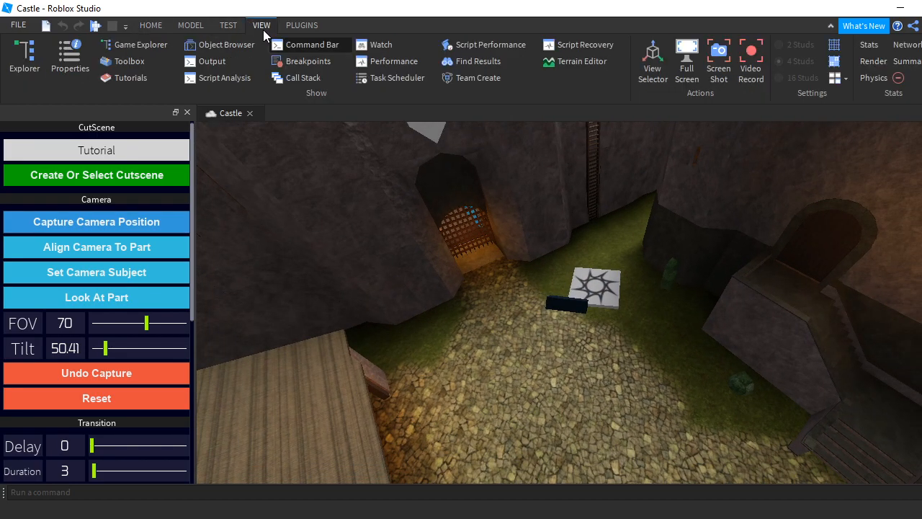
{"action": "left_click", "coordinate": [25, 58]}
{"action": "right_click_drag", "start_coordinate": [537, 235], "coordinate": [536, 233]}
{"action": "scroll", "coordinate": [535, 233], "scroll_direction": "down", "scroll_amount": 4}
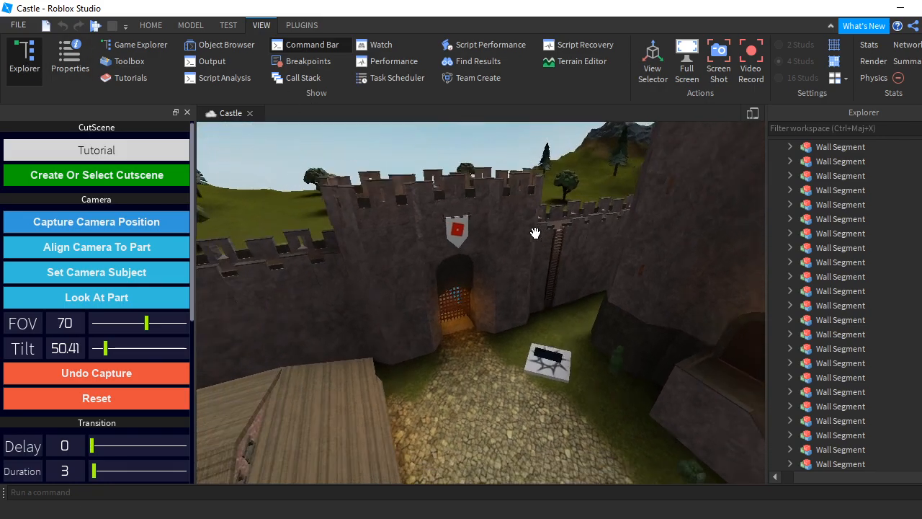
{"action": "left_click", "coordinate": [159, 157]}
{"action": "type", "text": "Tutorial 2"}
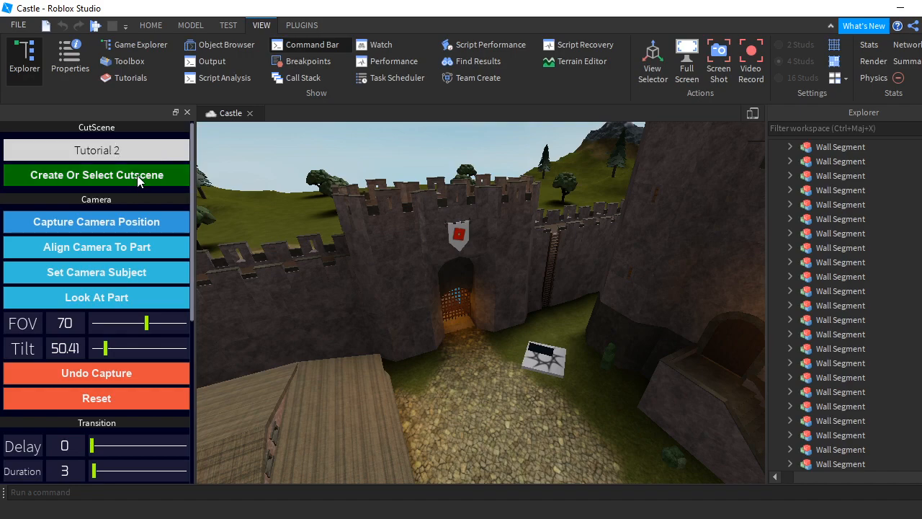
{"action": "left_click", "coordinate": [137, 175]}
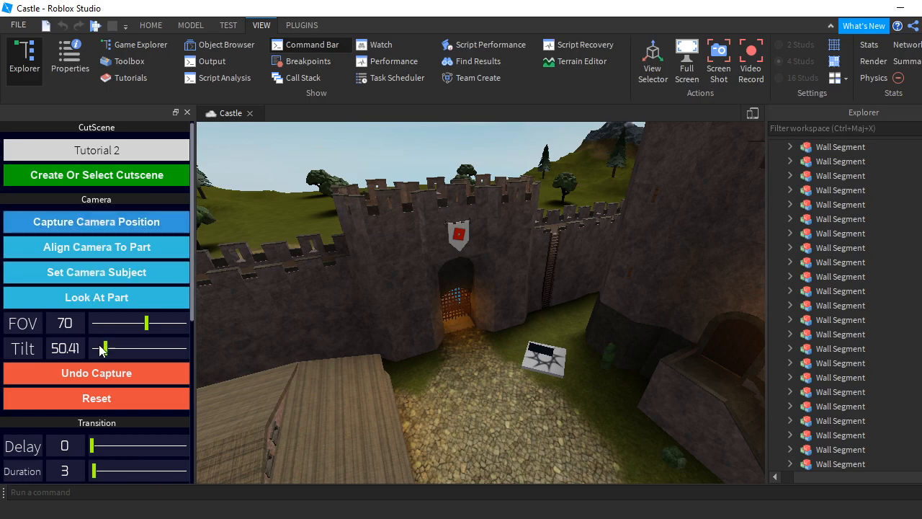
- Set the camera Tilt to 0 and the transition to Sine type, InOut easing, Delay 1 and Duration 5
{"action": "mouse_move", "coordinate": [105, 350]}
{"action": "left_mouse_down"}
{"action": "mouse_move", "coordinate": [89, 349]}
{"action": "mouse_move", "coordinate": [99, 397]}
{"action": "mouse_move", "coordinate": [91, 349]}
{"action": "left_mouse_up"}
{"action": "scroll", "coordinate": [92, 389], "scroll_direction": "down", "scroll_amount": 5}
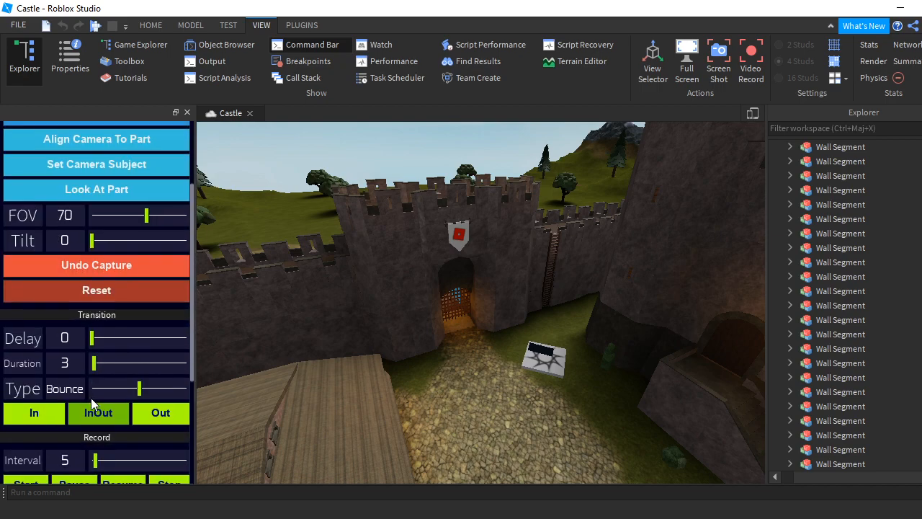
{"action": "left_click_drag", "start_coordinate": [140, 281], "coordinate": [101, 280]}
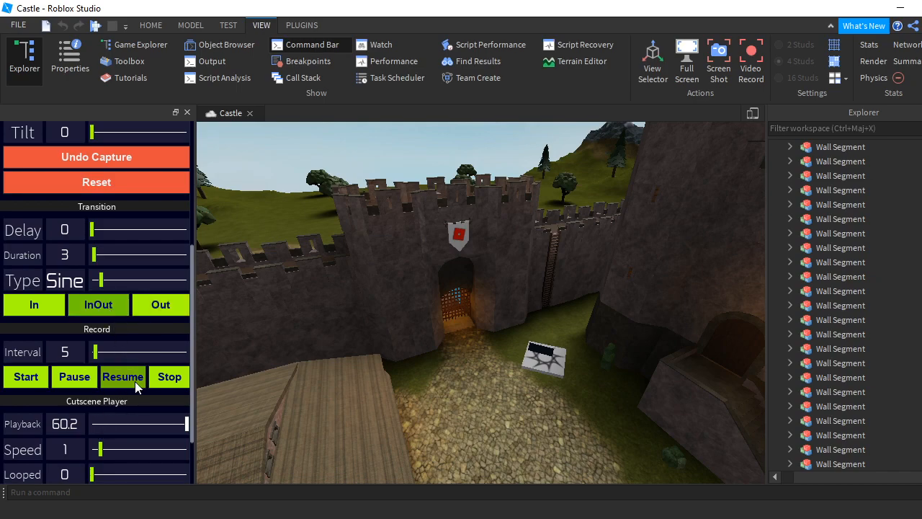
{"action": "scroll", "coordinate": [135, 381], "scroll_direction": "down", "scroll_amount": 2}
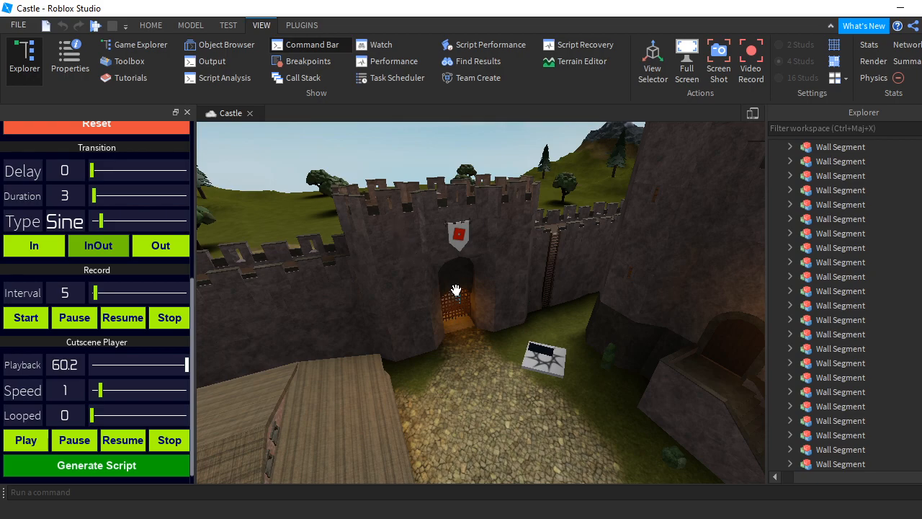
{"action": "scroll", "coordinate": [537, 267], "scroll_direction": "down", "scroll_amount": 2}
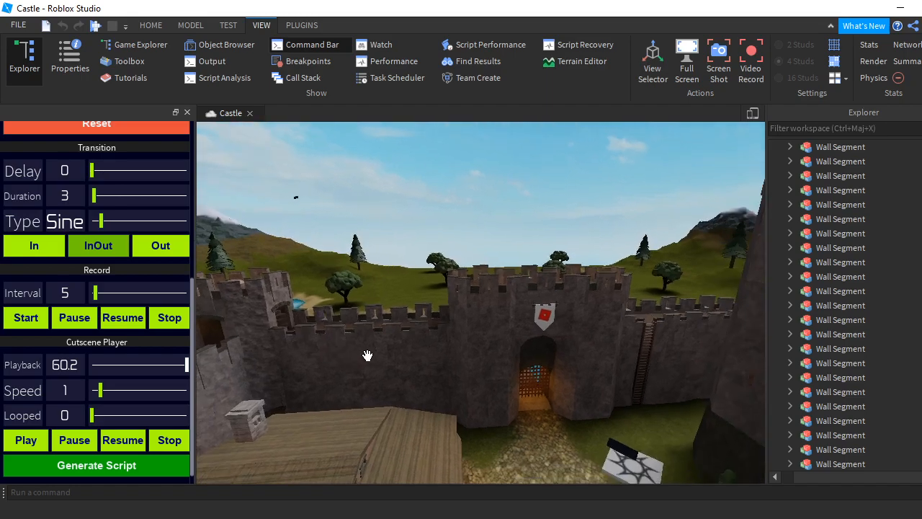
{"action": "left_click", "coordinate": [83, 248]}
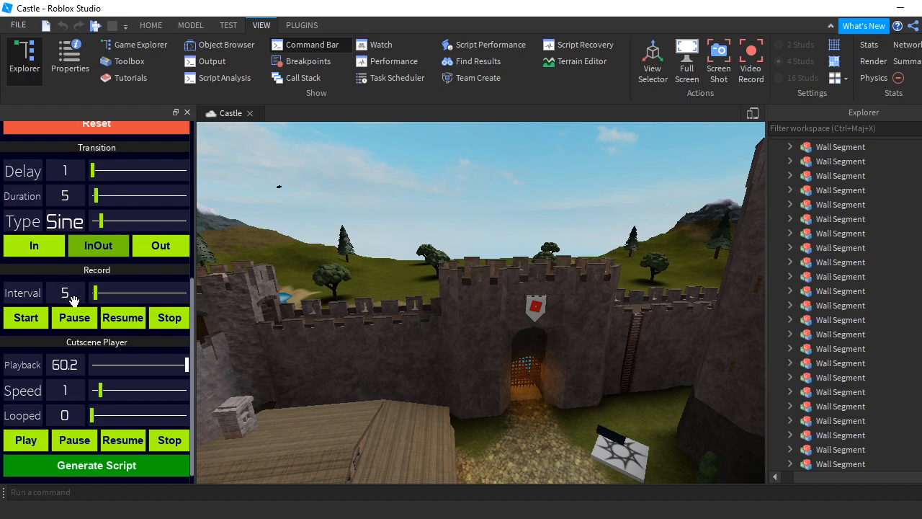
- Start recording the cutscene and fly the camera over the castle gate toward the trees, river bridge and mountains
{"action": "left_click", "coordinate": [36, 319]}
{"action": "right_click_drag", "start_coordinate": [342, 245], "coordinate": [342, 245]}
{"action": "key", "text": "w"}
{"action": "key", "text": "w"}
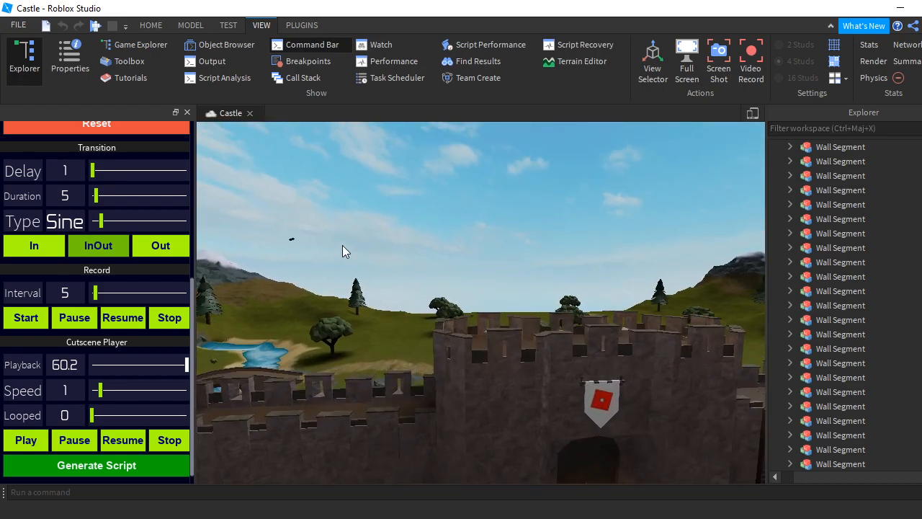
{"action": "key", "text": "w"}
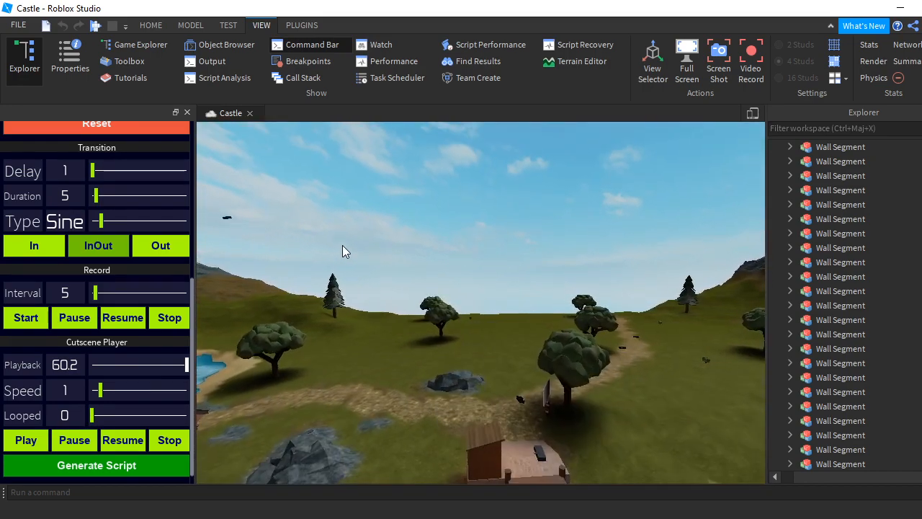
{"action": "key", "text": "w"}
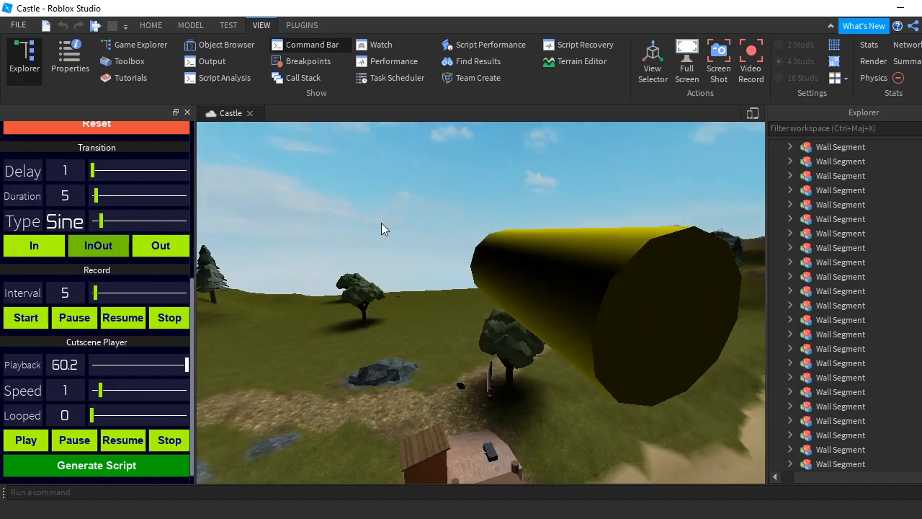
{"action": "key", "text": "w"}
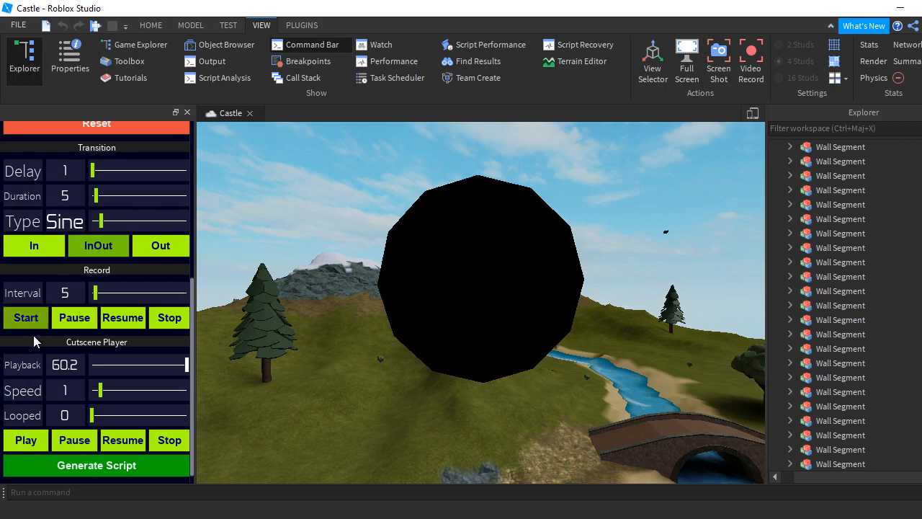
- Play the recorded cutscene and examine the camera parts of Tutorial and Tutorial 2 in the Explorer
{"action": "left_click", "coordinate": [28, 440]}
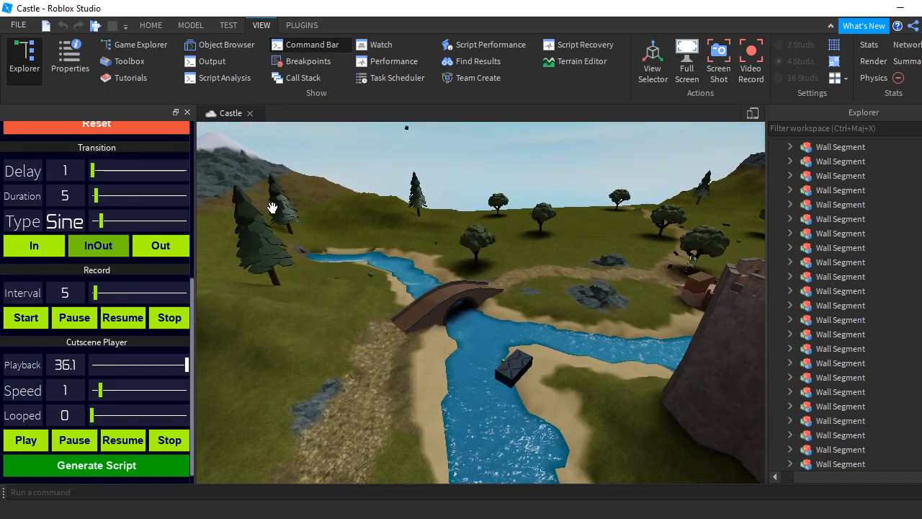
{"action": "left_click", "coordinate": [517, 368]}
{"action": "scroll", "coordinate": [882, 212], "scroll_direction": "up", "scroll_amount": 4}
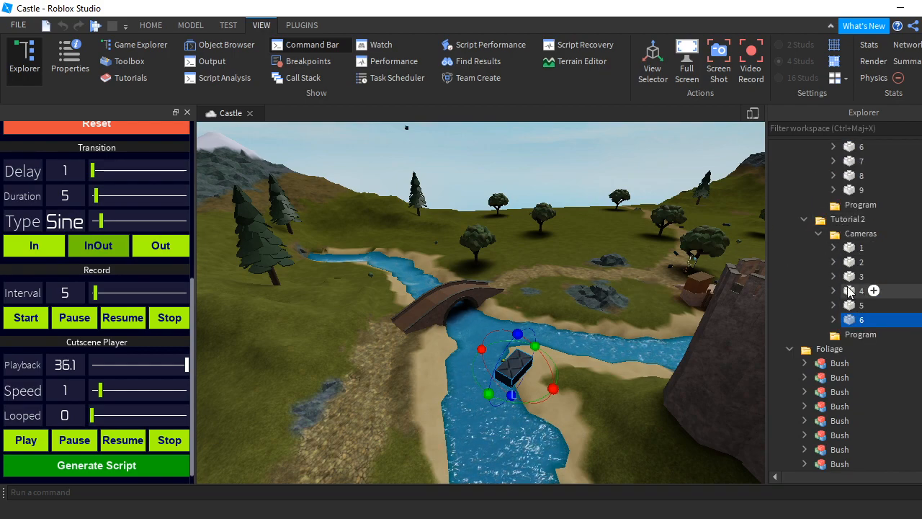
{"action": "scroll", "coordinate": [848, 290], "scroll_direction": "up", "scroll_amount": 4}
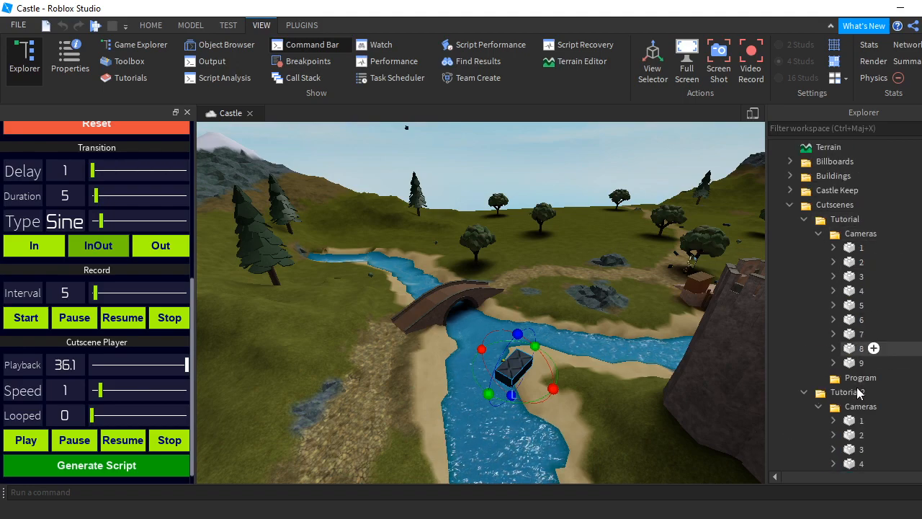
{"action": "scroll", "coordinate": [858, 392], "scroll_direction": "down", "scroll_amount": 2}
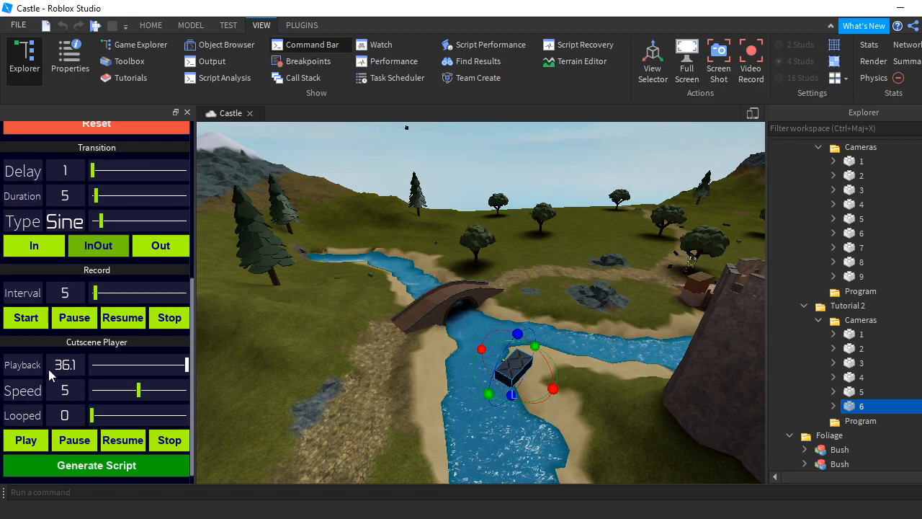
- Preview the cutscene at Speed 5 and Speed 0.1, stopping playback and restoring Speed to 1 at the end
{"action": "left_click", "coordinate": [33, 447]}
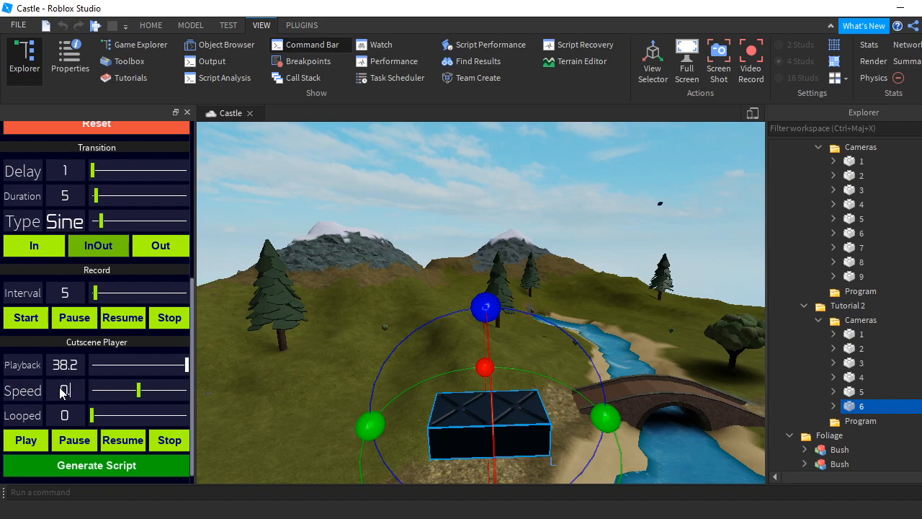
{"action": "left_click", "coordinate": [26, 438]}
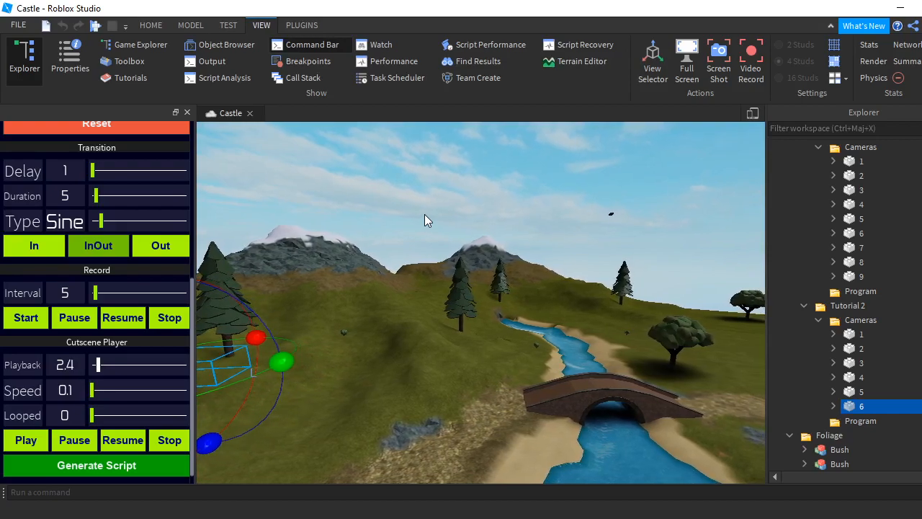
{"action": "left_click", "coordinate": [164, 442]}
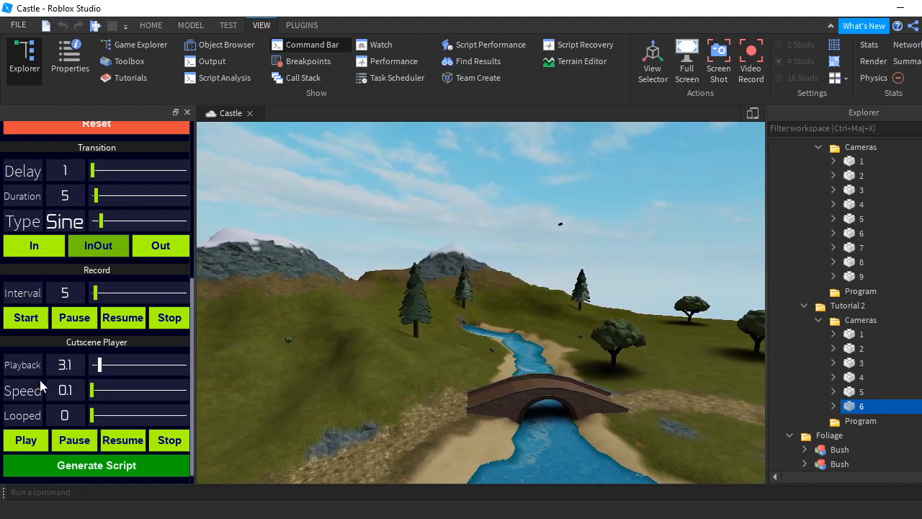
{"action": "type", "text": "1"}
{"action": "key", "text": "Return"}
- Close the CutscenePlugin window
{"action": "left_click", "coordinate": [302, 26]}
{"action": "left_click", "coordinate": [130, 68]}
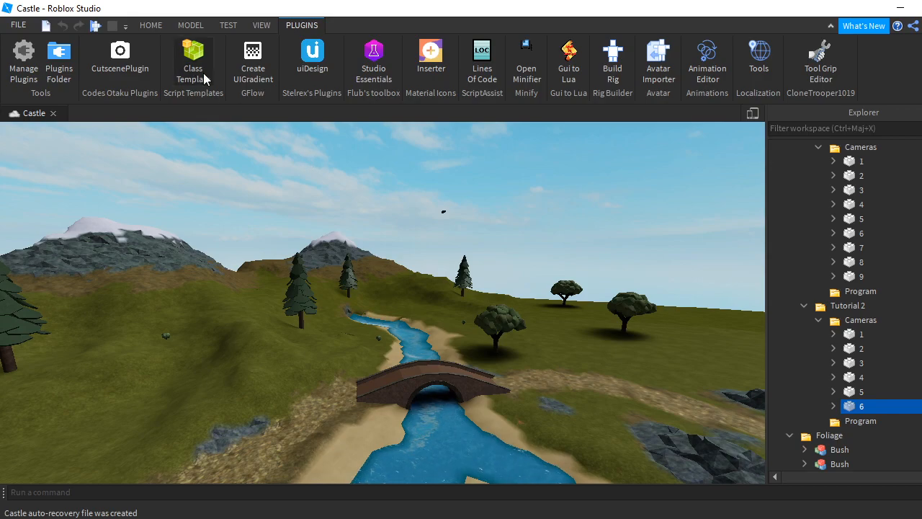
- Show the Properties window and dock it on the opposite side of the viewport from the Explorer
{"action": "left_click", "coordinate": [152, 26]}
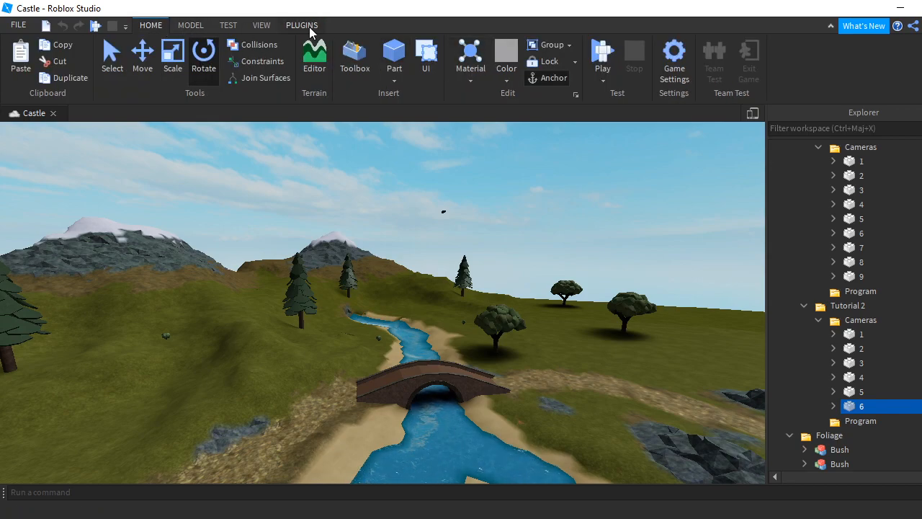
{"action": "left_click", "coordinate": [262, 26]}
{"action": "left_click", "coordinate": [75, 58]}
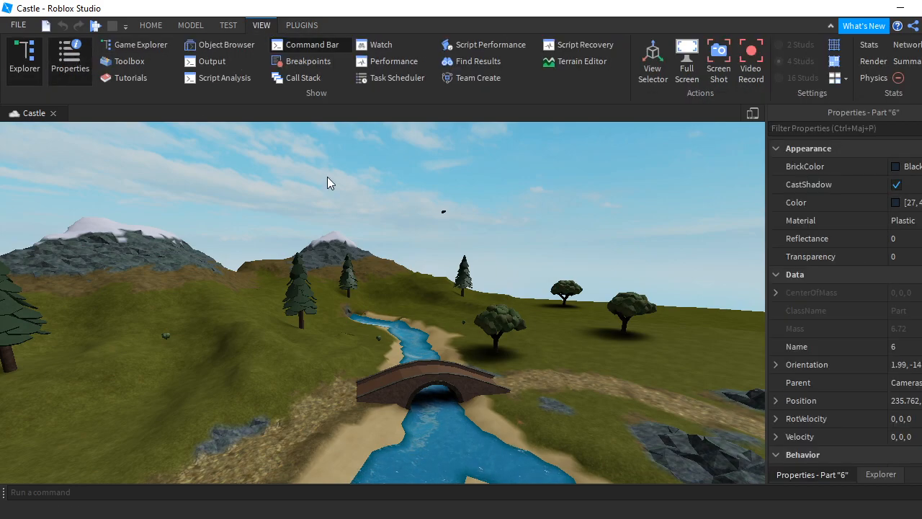
{"action": "left_click_drag", "start_coordinate": [809, 115], "coordinate": [193, 234]}
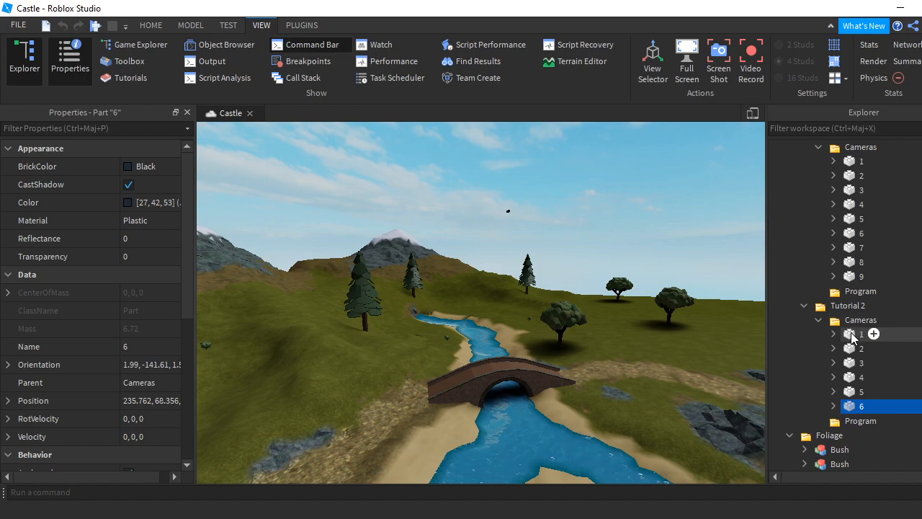
- Examine the values stored inside camera parts 1 and 2 of Tutorial 2, collapsing both parts when done
{"action": "left_click", "coordinate": [858, 334]}
{"action": "left_click", "coordinate": [819, 334]}
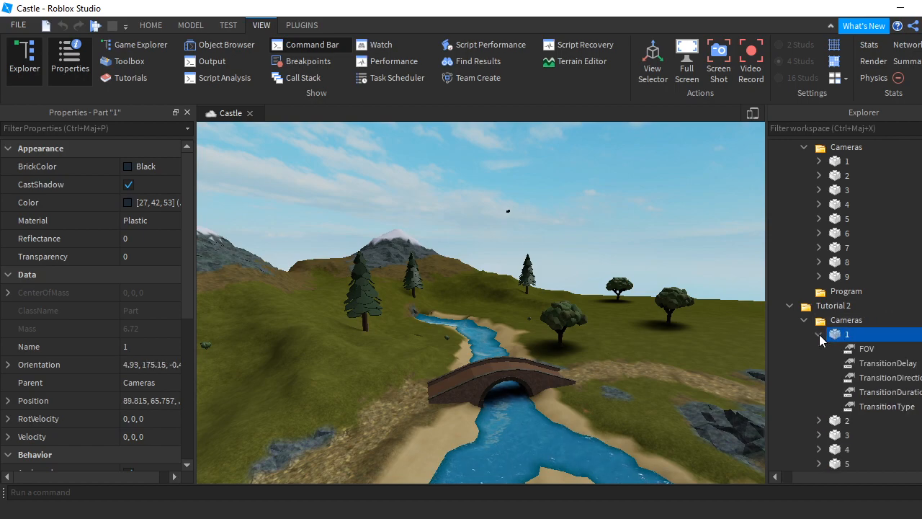
{"action": "left_click", "coordinate": [819, 420]}
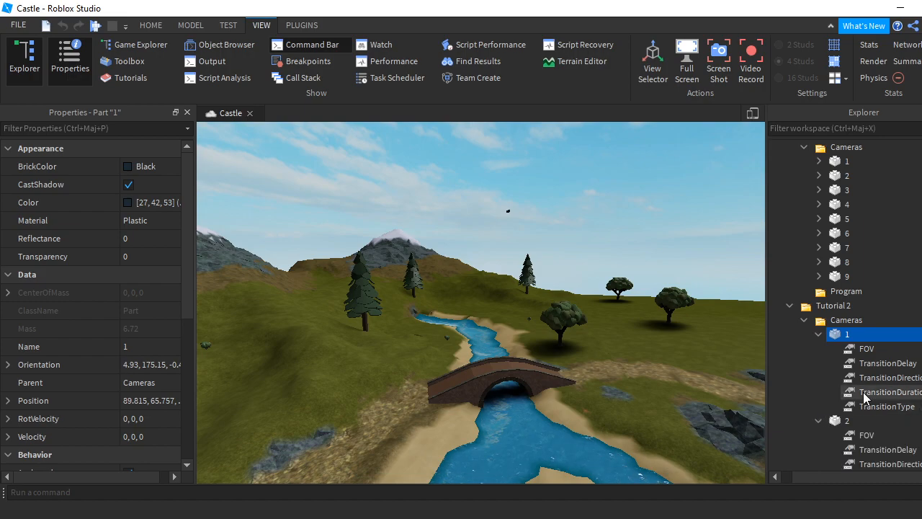
{"action": "scroll", "coordinate": [865, 375], "scroll_direction": "down", "scroll_amount": 1}
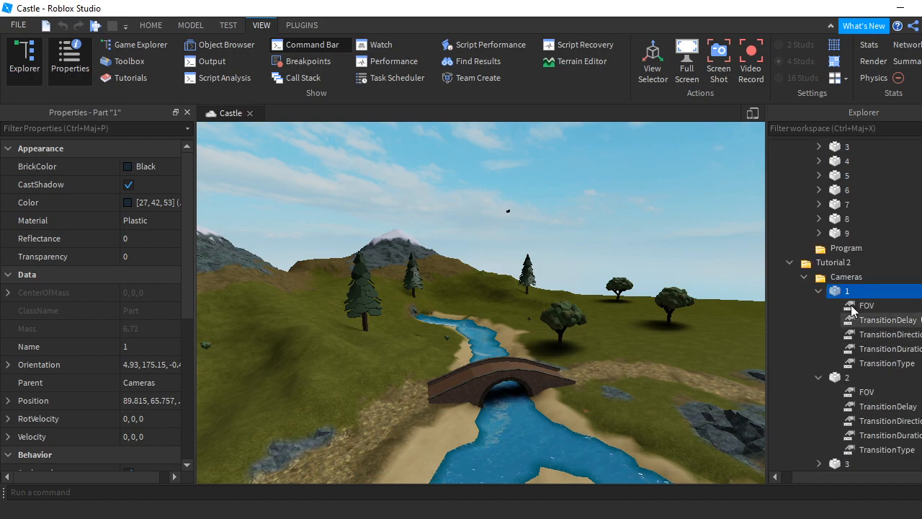
{"action": "left_click", "coordinate": [819, 377]}
{"action": "left_click", "coordinate": [819, 291]}
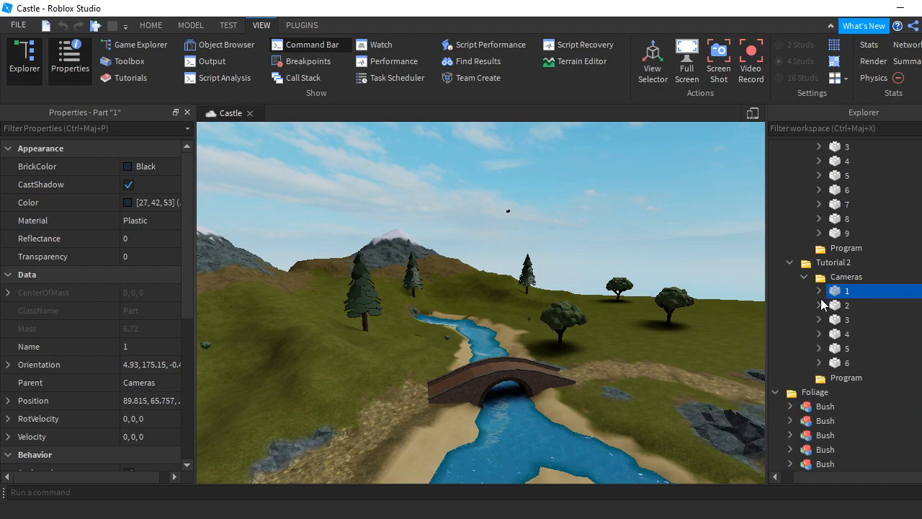
- Focus the view on camera part 1 of Tutorial 2 and inspect its placement near the castle wall
{"action": "key", "text": "f"}
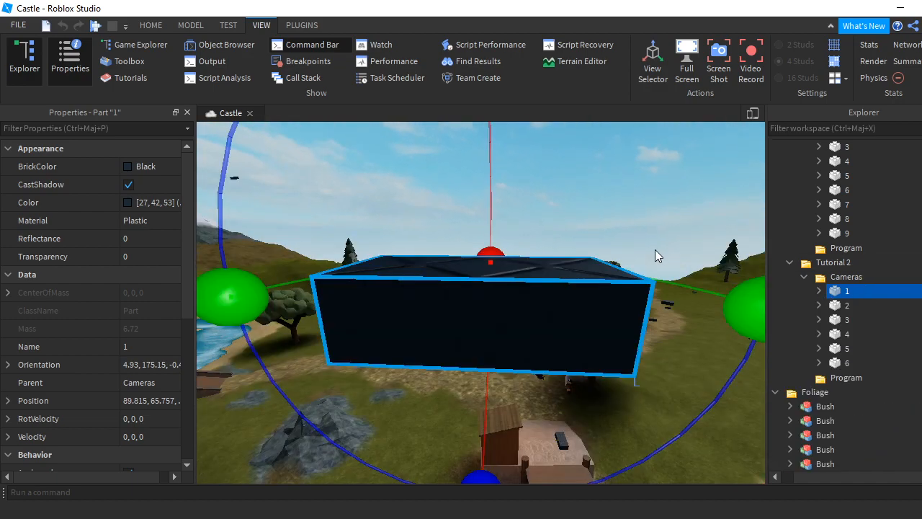
{"action": "right_click_drag", "start_coordinate": [644, 231], "coordinate": [644, 230]}
{"action": "scroll", "coordinate": [644, 231], "scroll_direction": "down", "scroll_amount": 3}
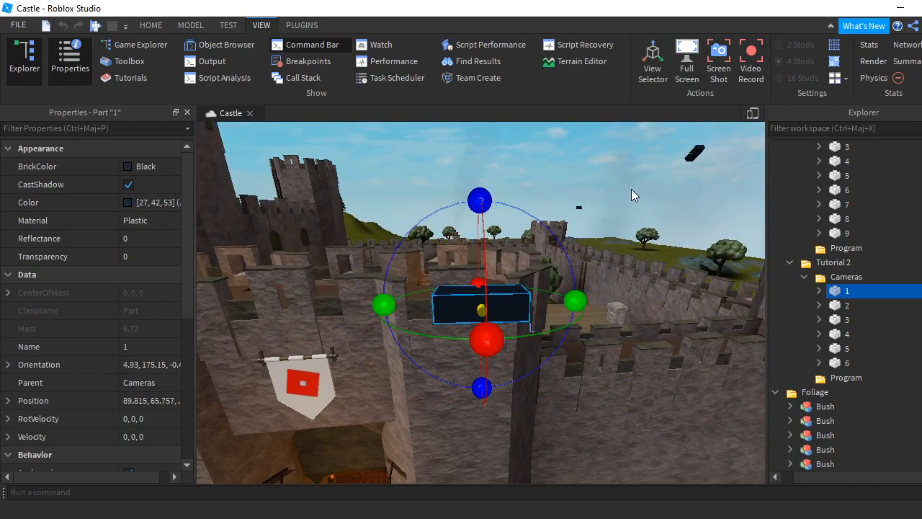
{"action": "scroll", "coordinate": [631, 186], "scroll_direction": "up", "scroll_amount": 3}
{"action": "scroll", "coordinate": [631, 186], "scroll_direction": "down", "scroll_amount": 4}
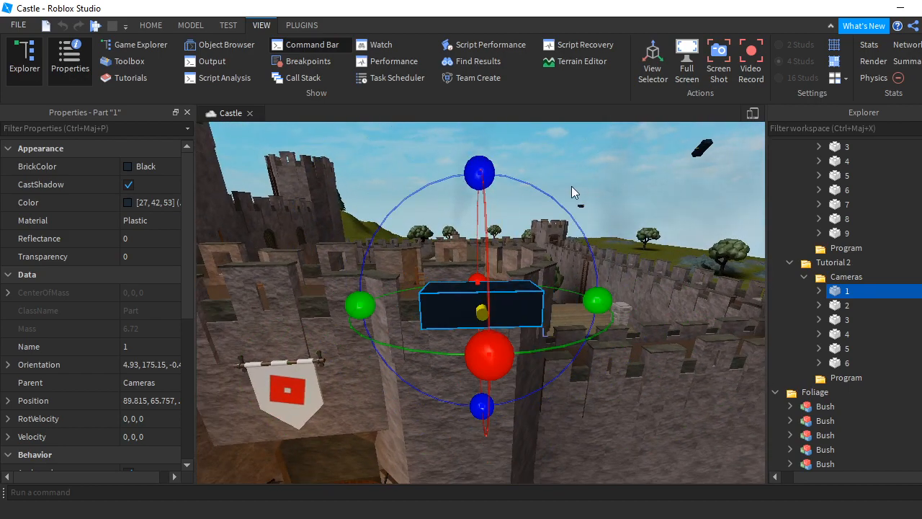
- Display the Move and Rotate handles on camera part 1, ending with the Select tool active
{"action": "left_click", "coordinate": [154, 25]}
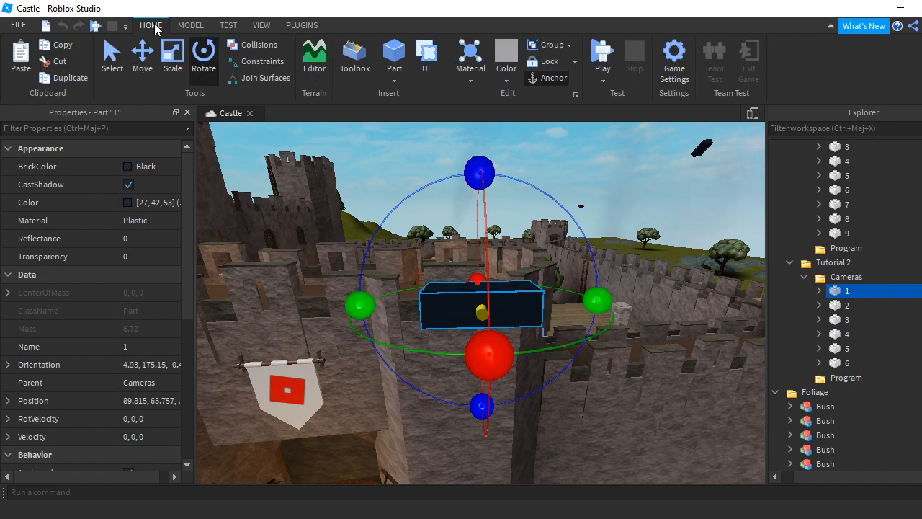
{"action": "left_click", "coordinate": [143, 56]}
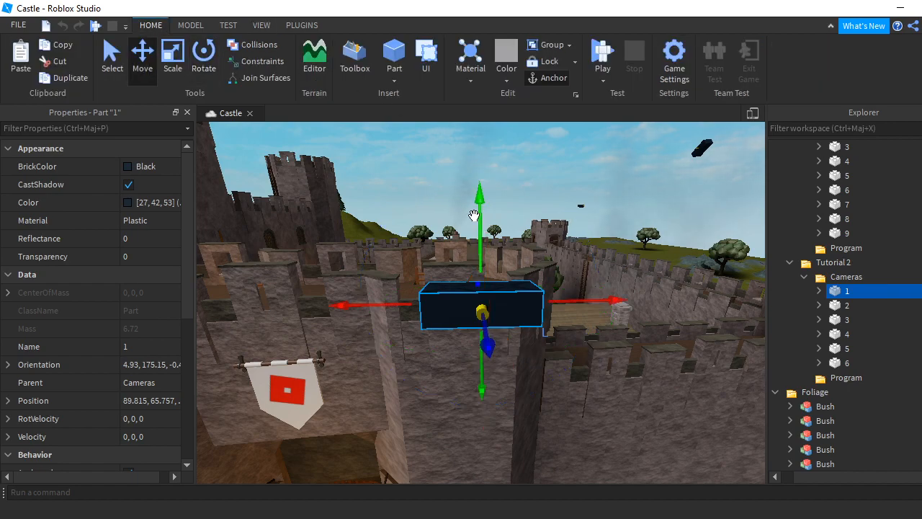
{"action": "left_click", "coordinate": [201, 72]}
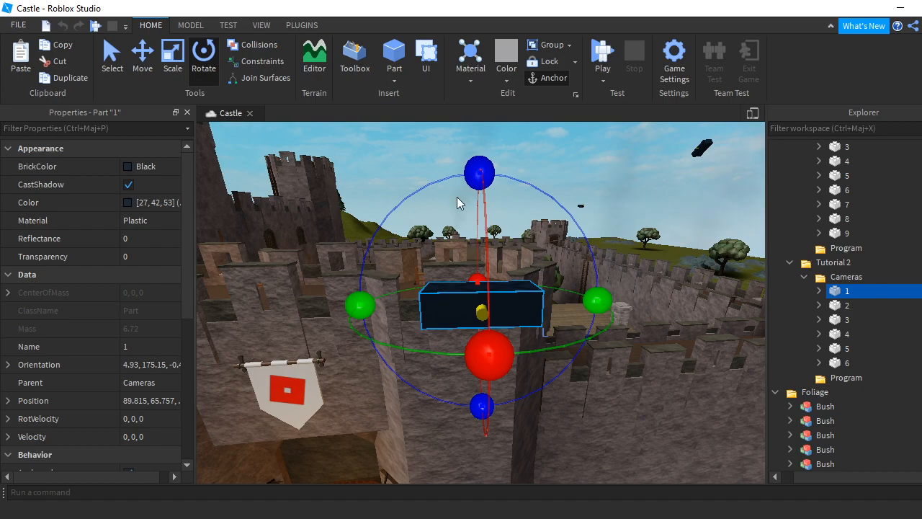
{"action": "left_click", "coordinate": [112, 58]}
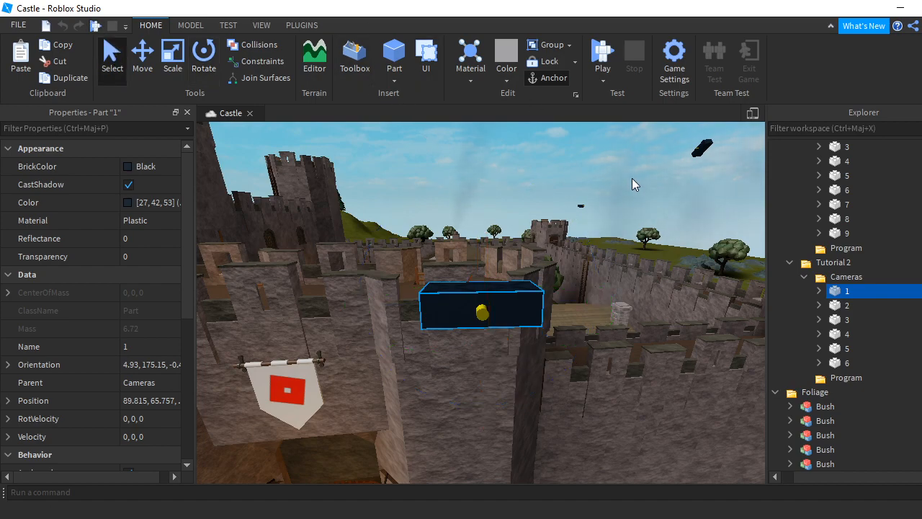
- Check the FOV, TransitionDelay, TransitionDirection, TransitionDuration and TransitionType values of camera part 1 in Properties
{"action": "left_click", "coordinate": [820, 291]}
{"action": "left_click", "coordinate": [863, 306]}
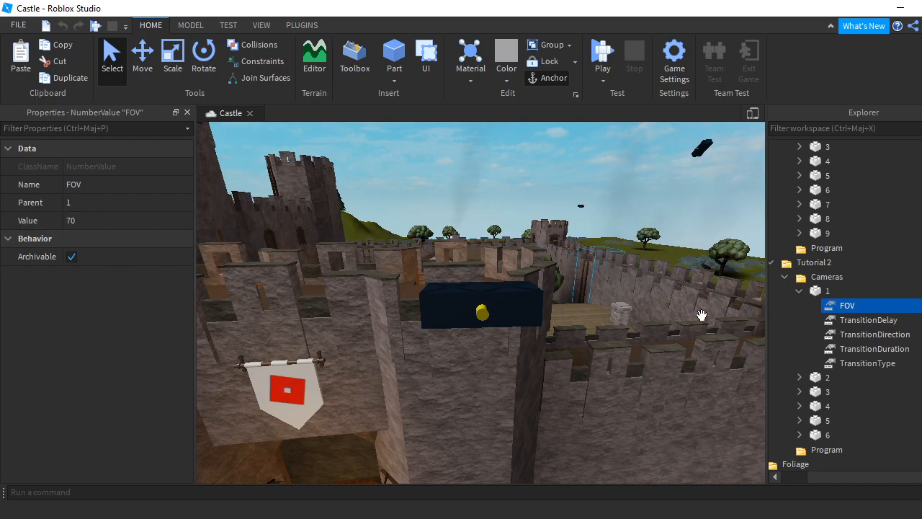
{"action": "left_click", "coordinate": [846, 323]}
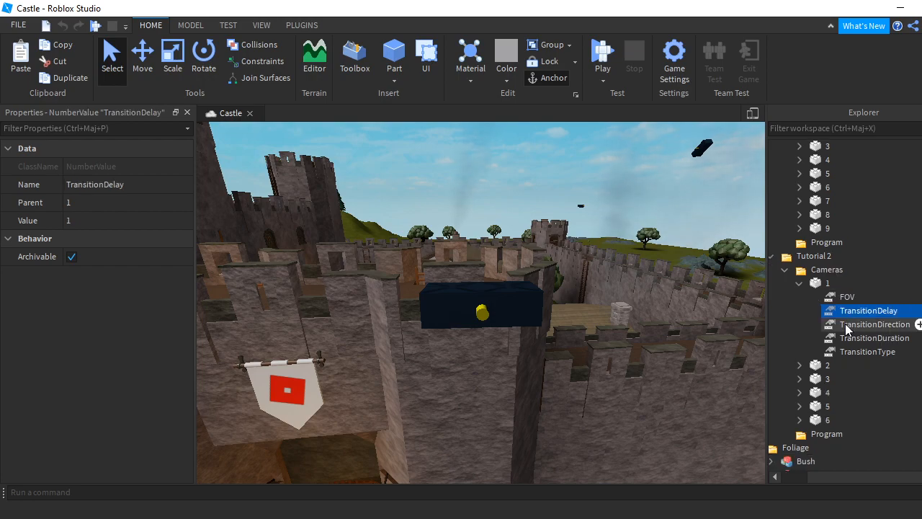
{"action": "left_click", "coordinate": [884, 328]}
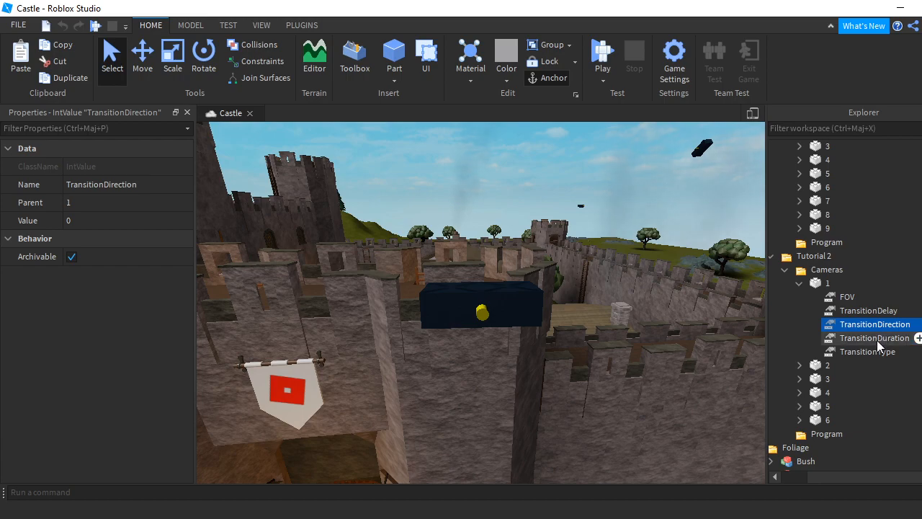
{"action": "left_click", "coordinate": [880, 339]}
{"action": "left_click", "coordinate": [865, 353]}
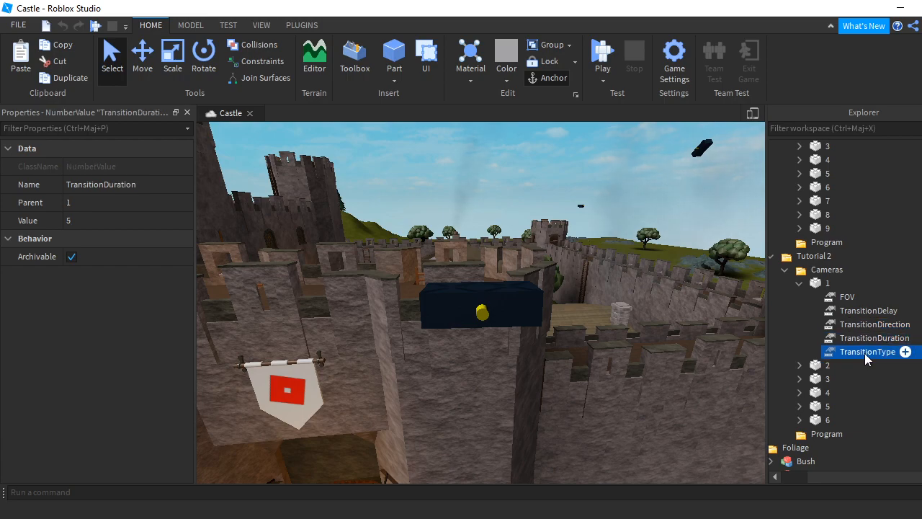
{"action": "left_click", "coordinate": [114, 223]}
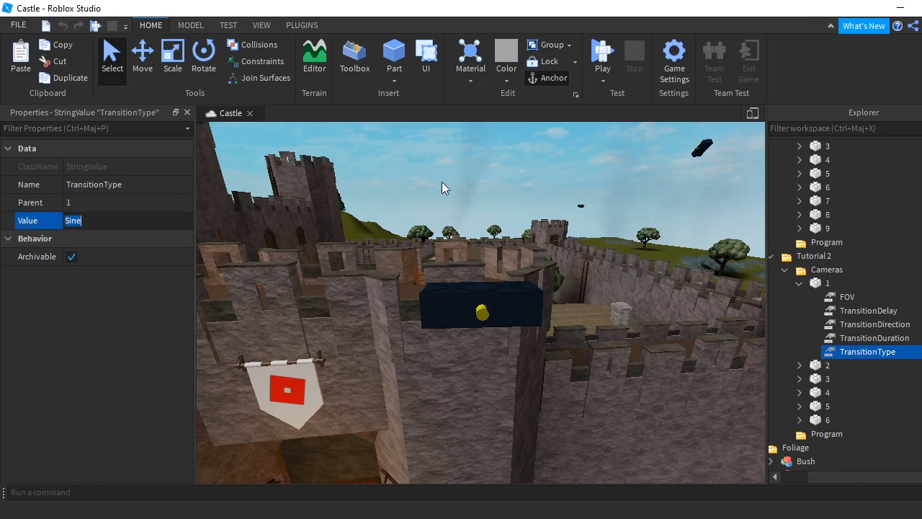
{"action": "right_click_drag", "start_coordinate": [446, 180], "coordinate": [446, 180]}
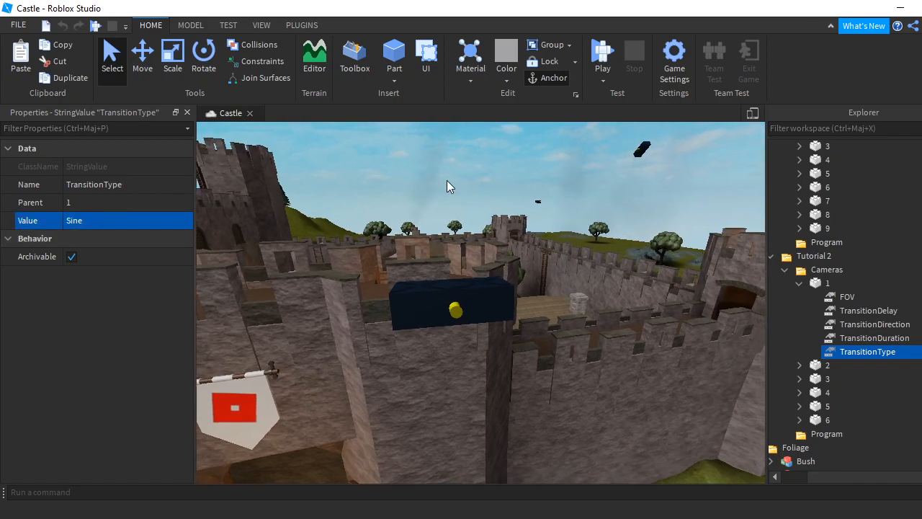
- Collapse camera part 1, the Tutorial 2 folder and Tutorial's Cameras folder in the Explorer
{"action": "left_click", "coordinate": [797, 282]}
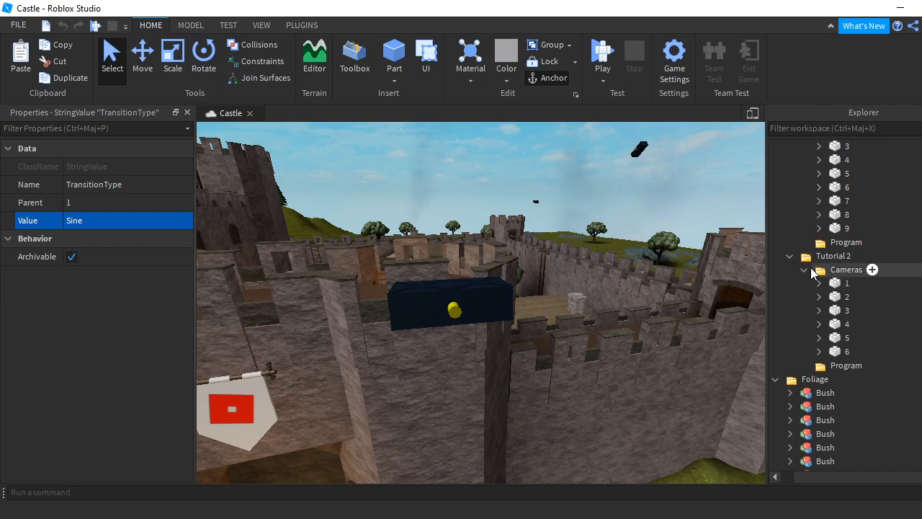
{"action": "left_click", "coordinate": [803, 271]}
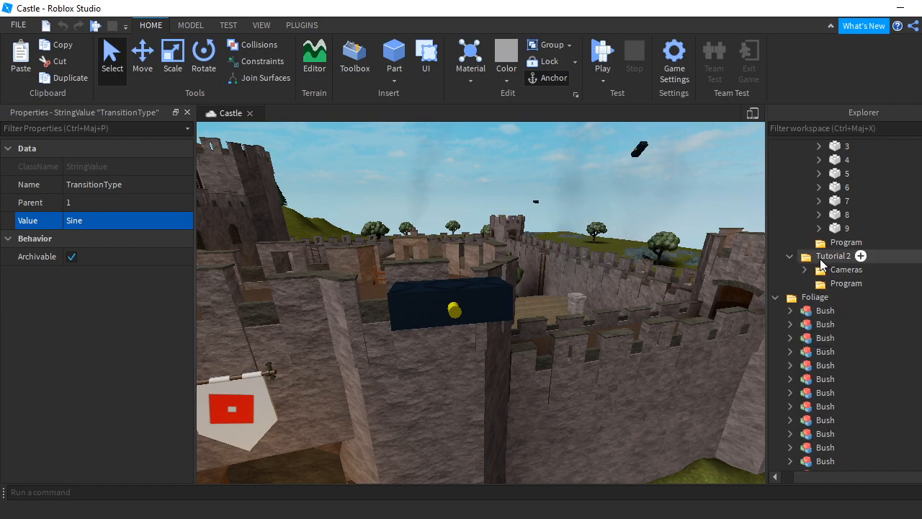
{"action": "left_click", "coordinate": [818, 261]}
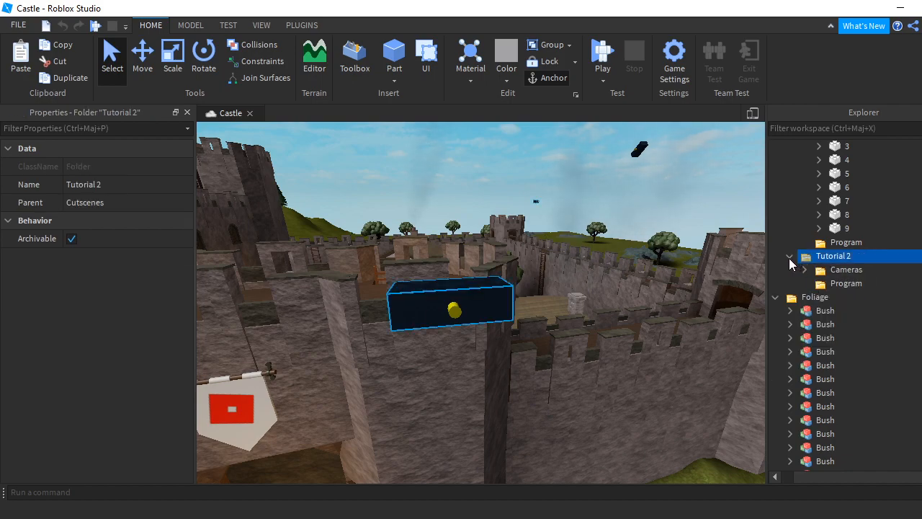
{"action": "left_click", "coordinate": [789, 257]}
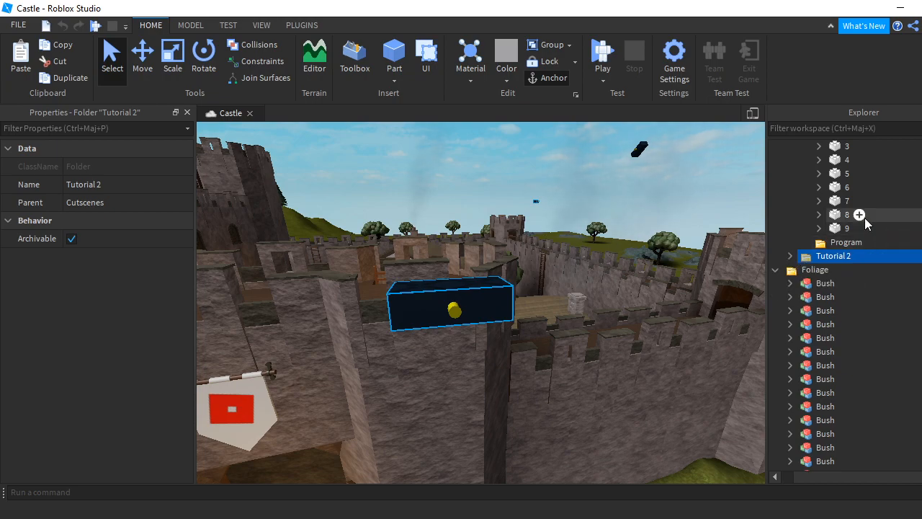
{"action": "scroll", "coordinate": [865, 218], "scroll_direction": "up", "scroll_amount": 4}
{"action": "left_click", "coordinate": [839, 256]}
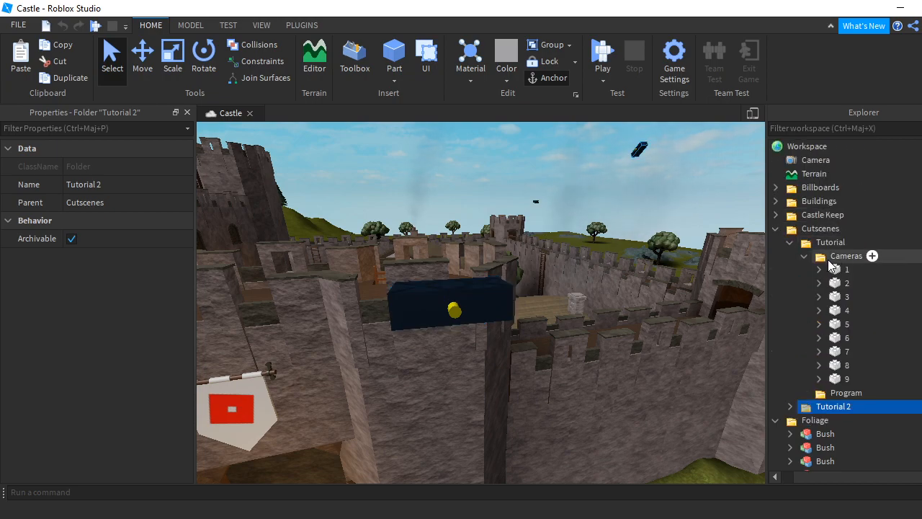
{"action": "left_click", "coordinate": [805, 255]}
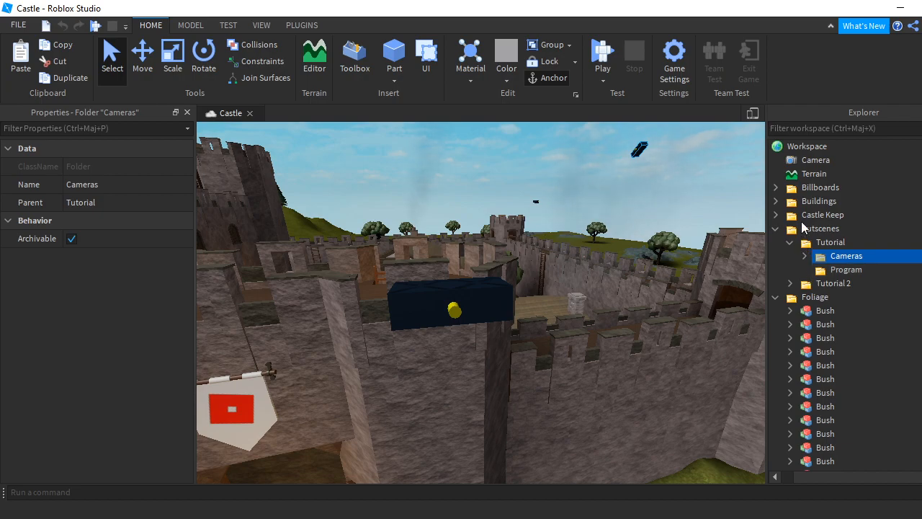
- Close the Properties window and reopen the CutscenePlugin window at its cutscene name setting
{"action": "left_click", "coordinate": [187, 113]}
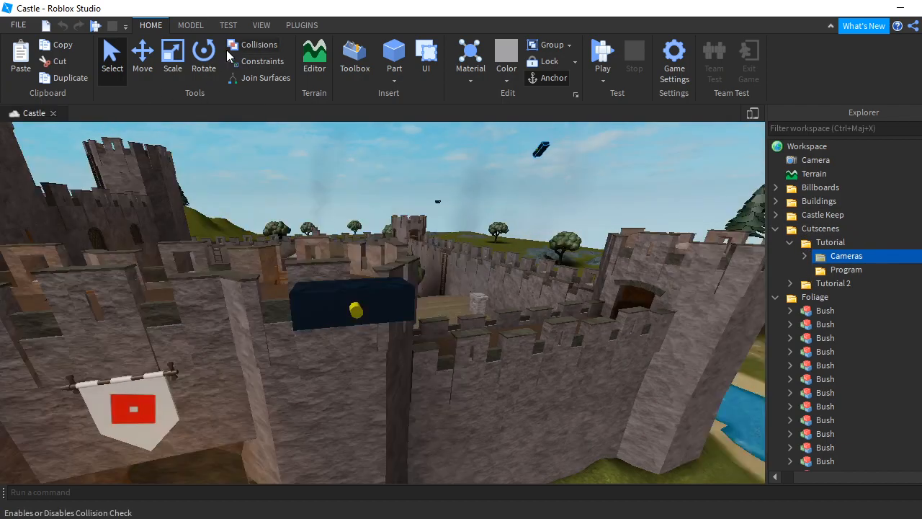
{"action": "left_click", "coordinate": [261, 25]}
{"action": "left_click", "coordinate": [302, 25]}
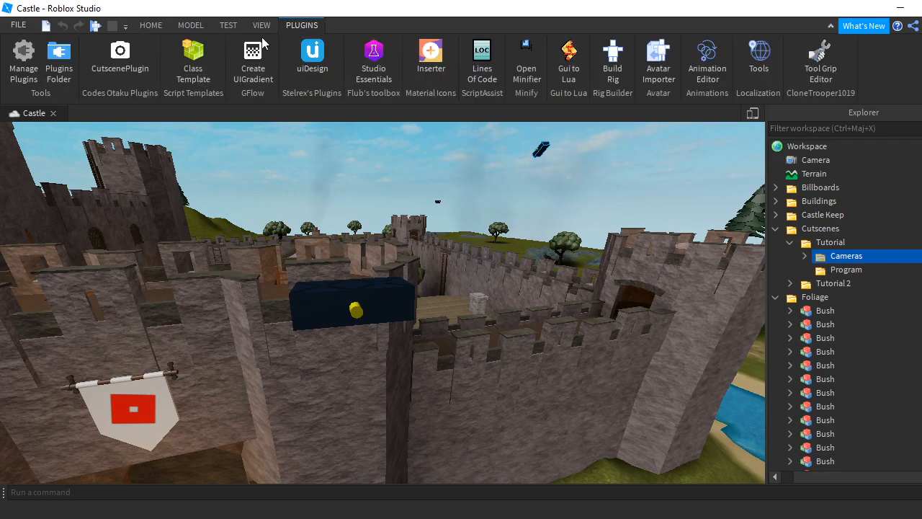
{"action": "left_click", "coordinate": [120, 58]}
{"action": "scroll", "coordinate": [134, 211], "scroll_direction": "up", "scroll_amount": 5}
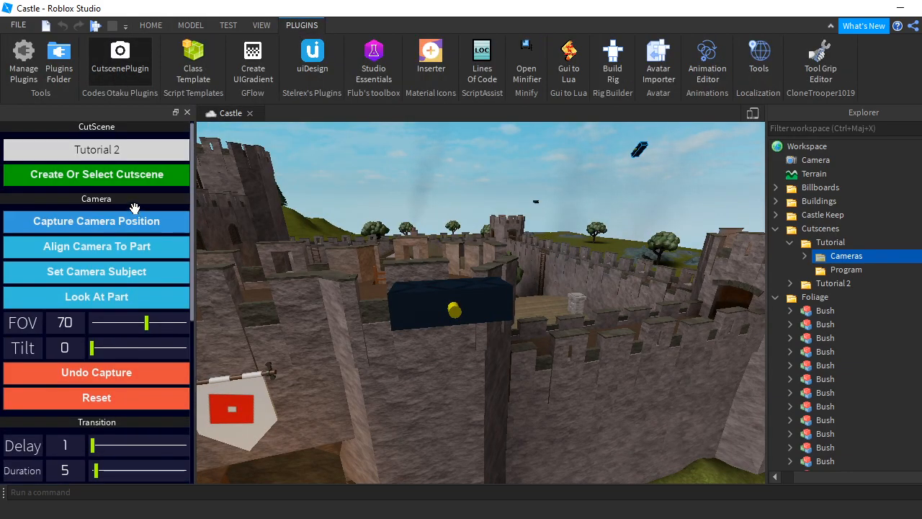
- Enter Tutorial as the cutscene name and select that cutscene in the plugin
{"action": "left_click", "coordinate": [132, 152]}
{"action": "type", "text": "T"}
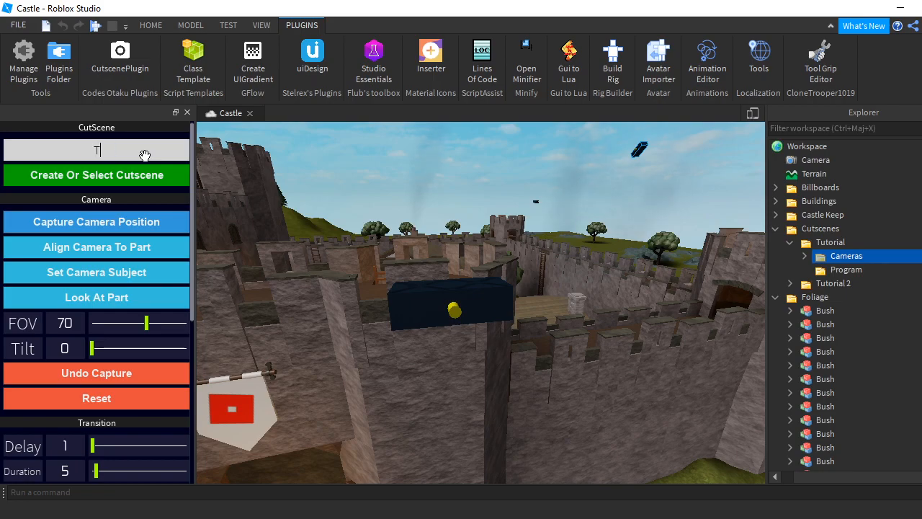
{"action": "type", "text": "utorial"}
{"action": "left_click", "coordinate": [128, 177]}
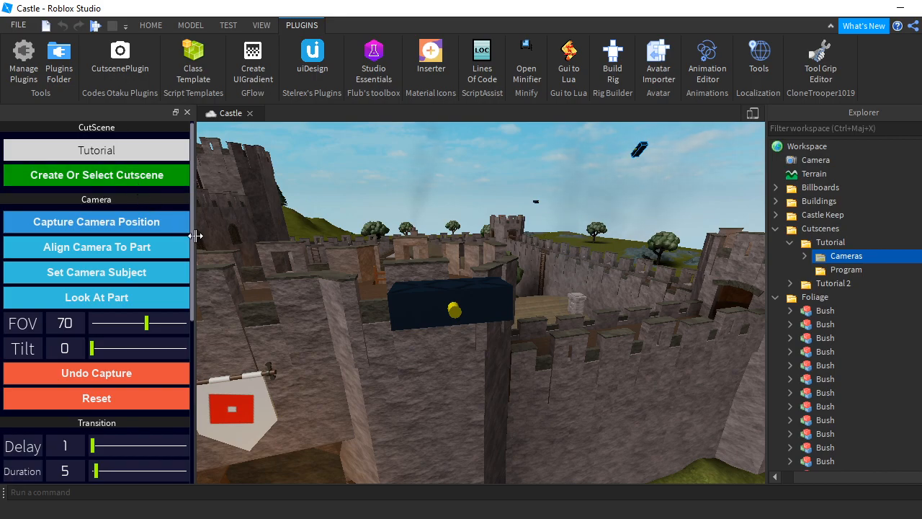
{"action": "scroll", "coordinate": [113, 302], "scroll_direction": "down", "scroll_amount": 5}
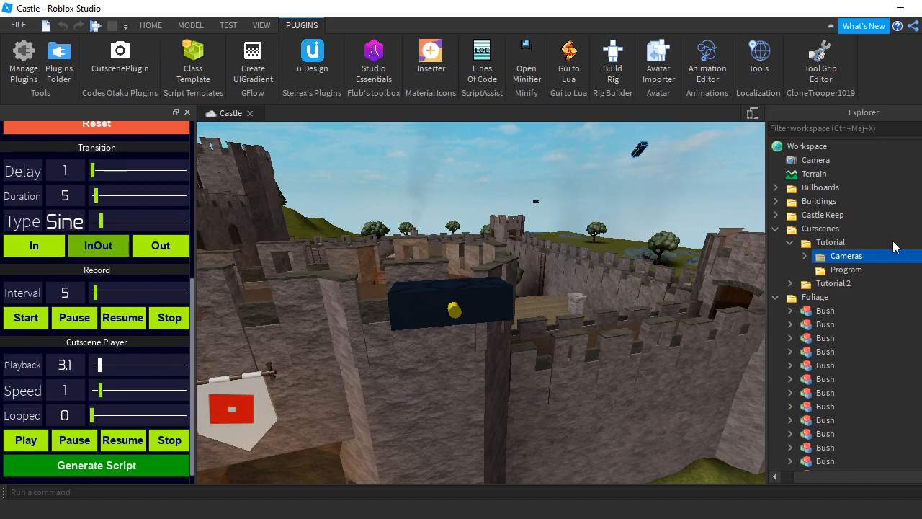
- Delete the Tutorial 2 folder from Cutscenes and select the Tutorial folder
{"action": "left_click", "coordinate": [833, 283]}
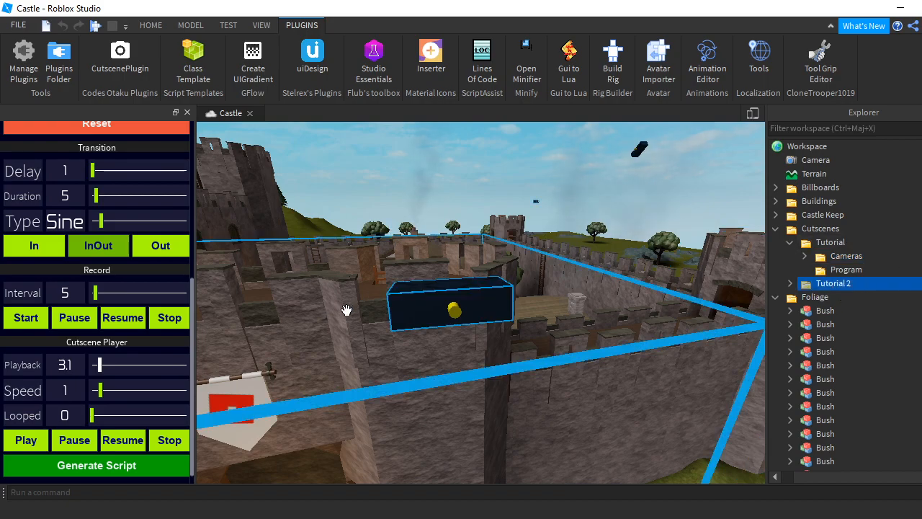
{"action": "key", "text": "Delete"}
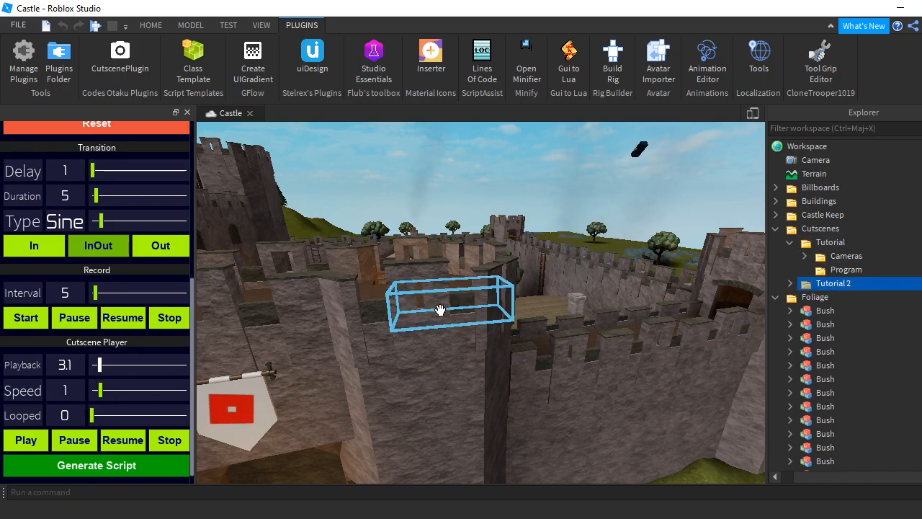
{"action": "key", "text": "Delete"}
{"action": "left_click", "coordinate": [829, 248]}
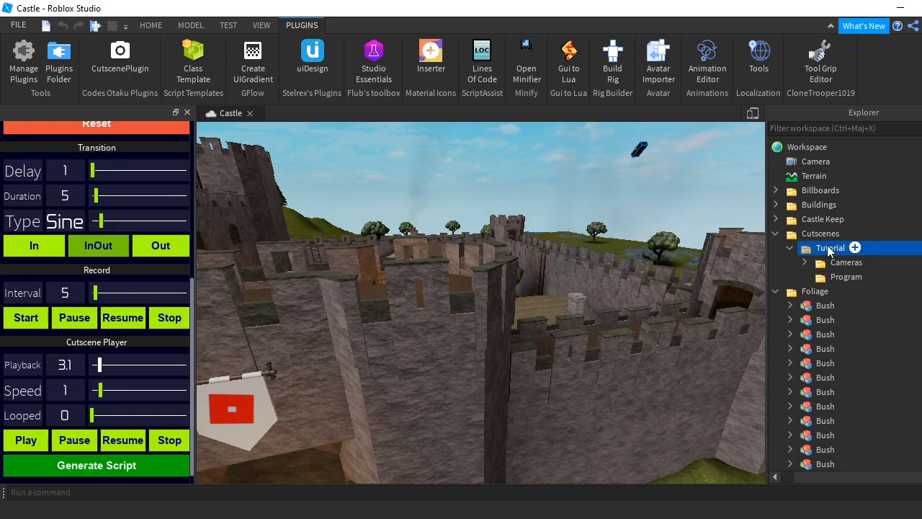
- Play the Tutorial cutscene with the plugin's player and stop the playback
{"action": "scroll", "coordinate": [82, 216], "scroll_direction": "up", "scroll_amount": 5}
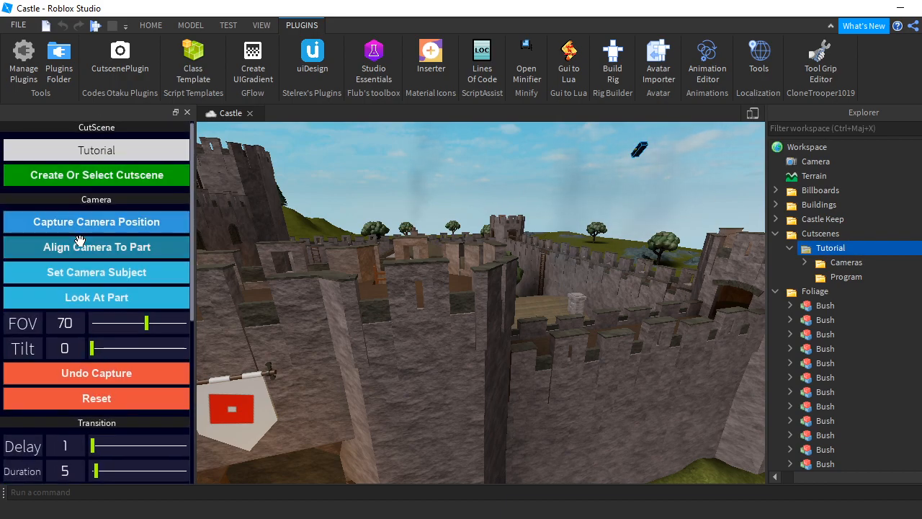
{"action": "scroll", "coordinate": [78, 294], "scroll_direction": "down", "scroll_amount": 5}
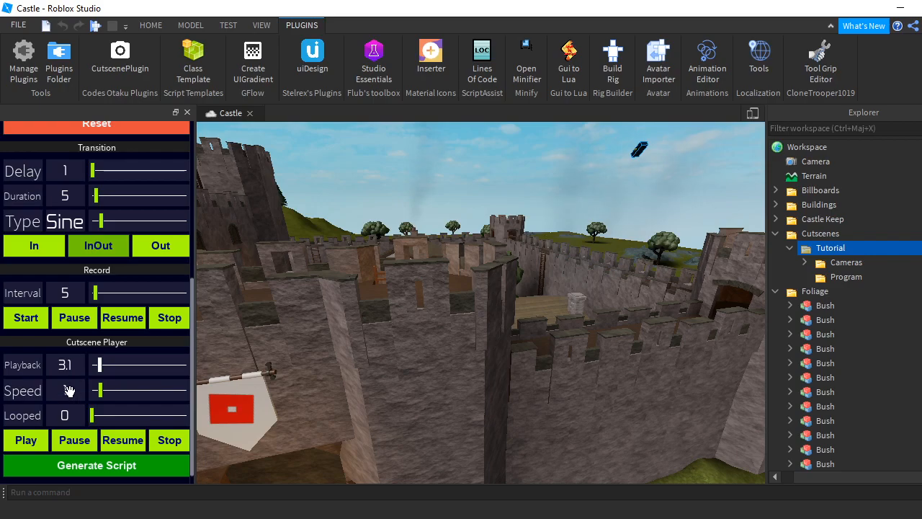
{"action": "left_click", "coordinate": [35, 438]}
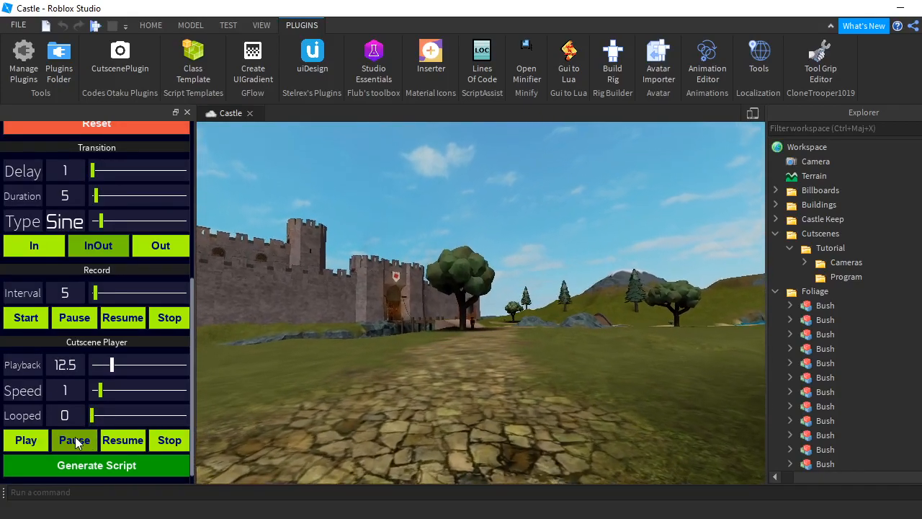
{"action": "left_click", "coordinate": [171, 442]}
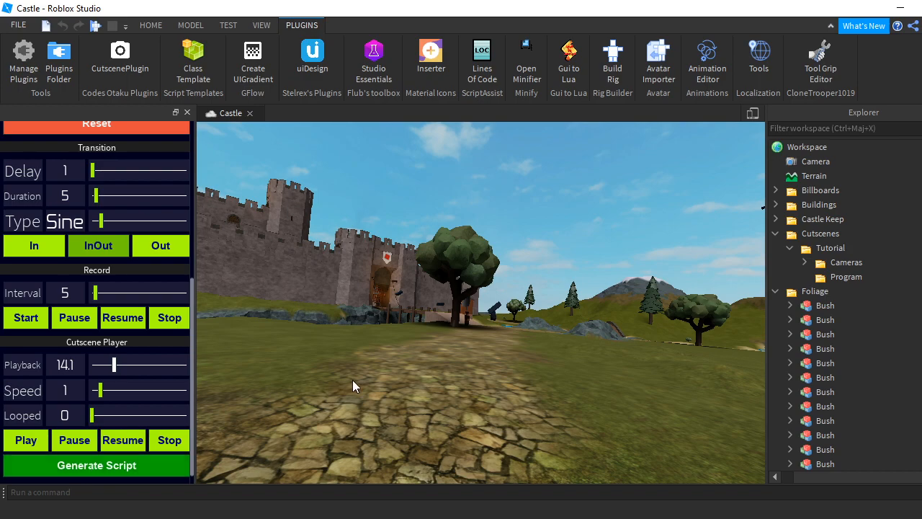
- Collapse the Cutscenes, Foliage and Walls folders and the Workspace in the Explorer
{"action": "left_click", "coordinate": [775, 234]}
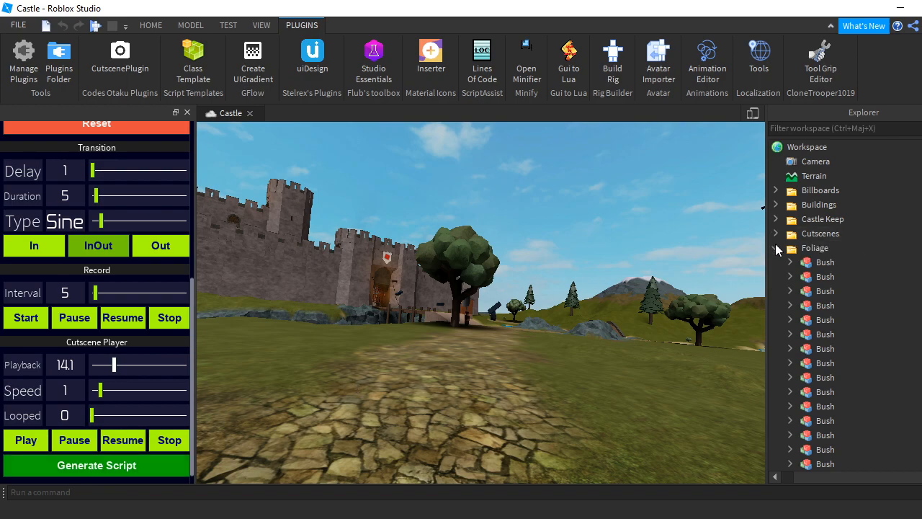
{"action": "left_click", "coordinate": [775, 247]}
{"action": "left_click", "coordinate": [776, 262]}
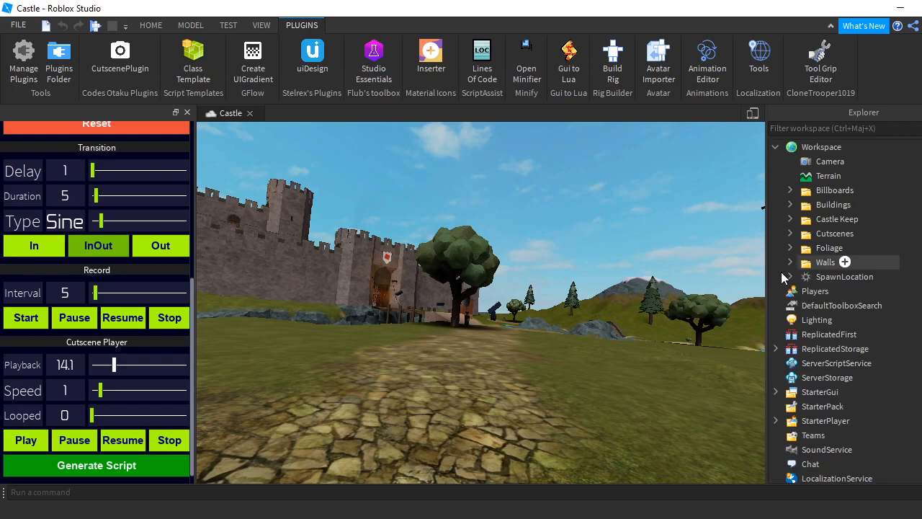
{"action": "left_click", "coordinate": [776, 147]}
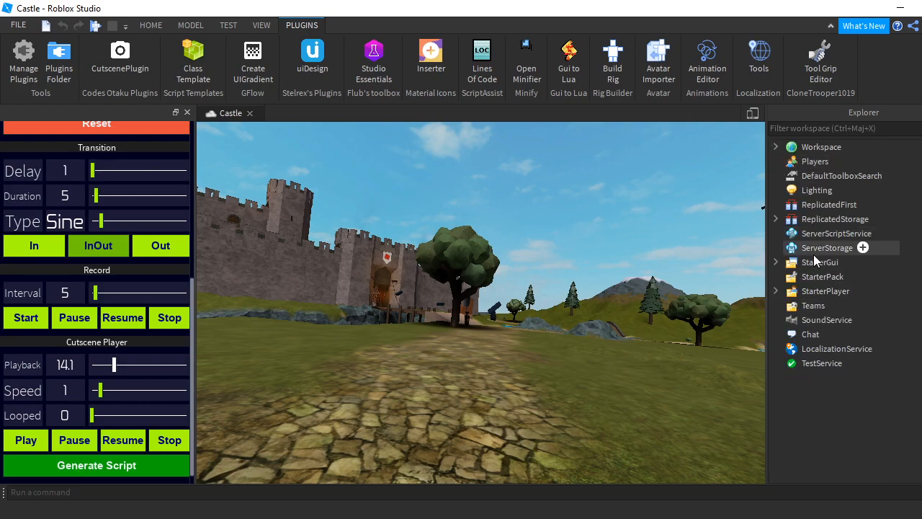
- Expand ReplicatedStorage and StarterPlayer in the Explorer and generate the script for the Tutorial cutscene
{"action": "left_click", "coordinate": [776, 219]}
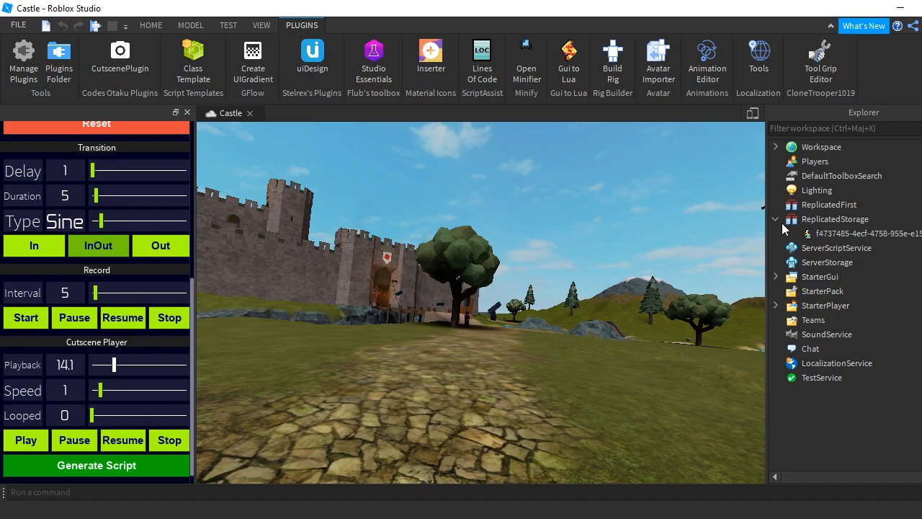
{"action": "left_click", "coordinate": [775, 305]}
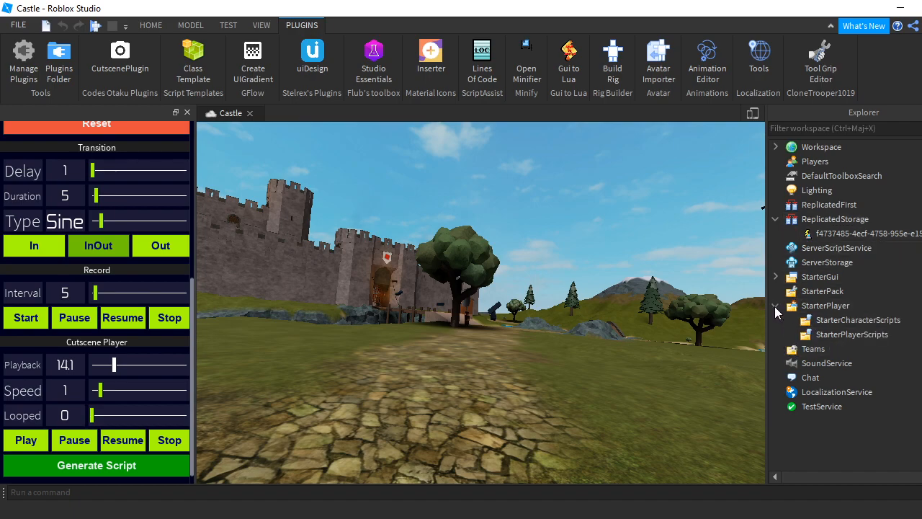
{"action": "left_click", "coordinate": [822, 335]}
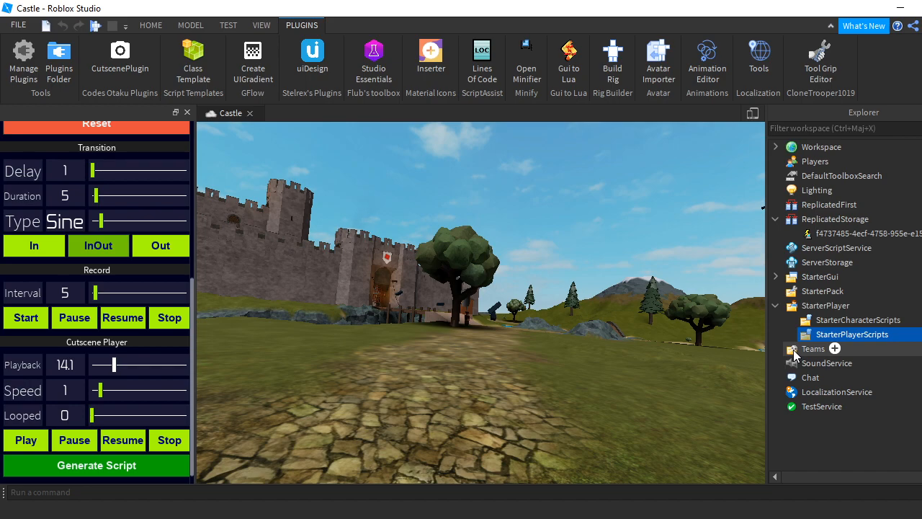
{"action": "left_click", "coordinate": [793, 349]}
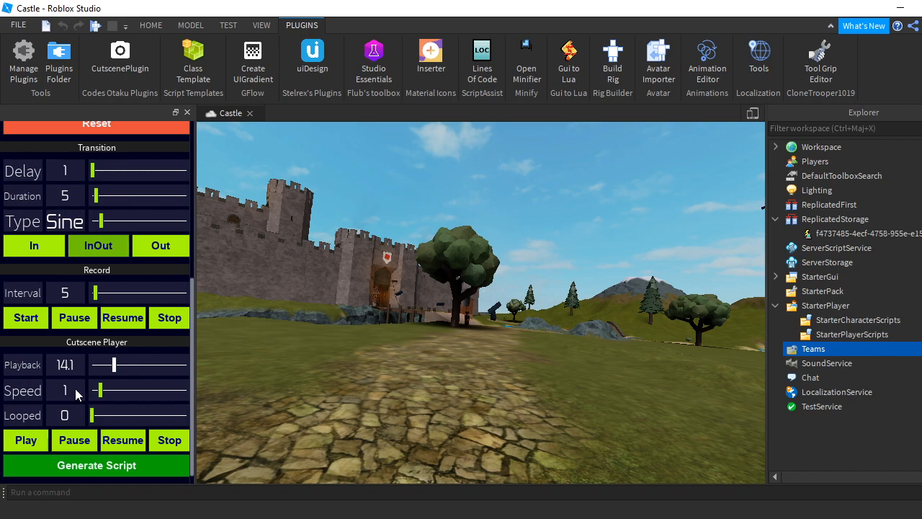
{"action": "left_click", "coordinate": [96, 466]}
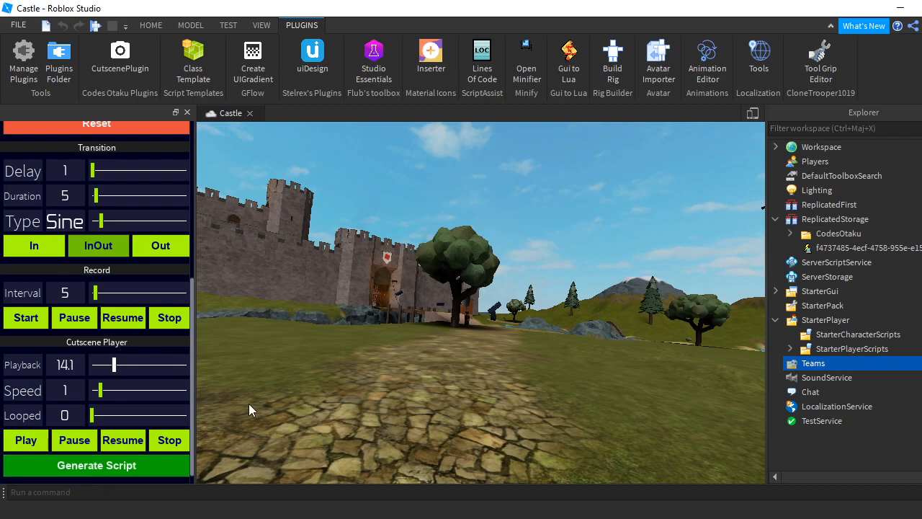
- Expand the CodesOtaku folder in ReplicatedStorage and open the CutsceneModule script
{"action": "left_click", "coordinate": [791, 233]}
{"action": "left_click", "coordinate": [822, 248]}
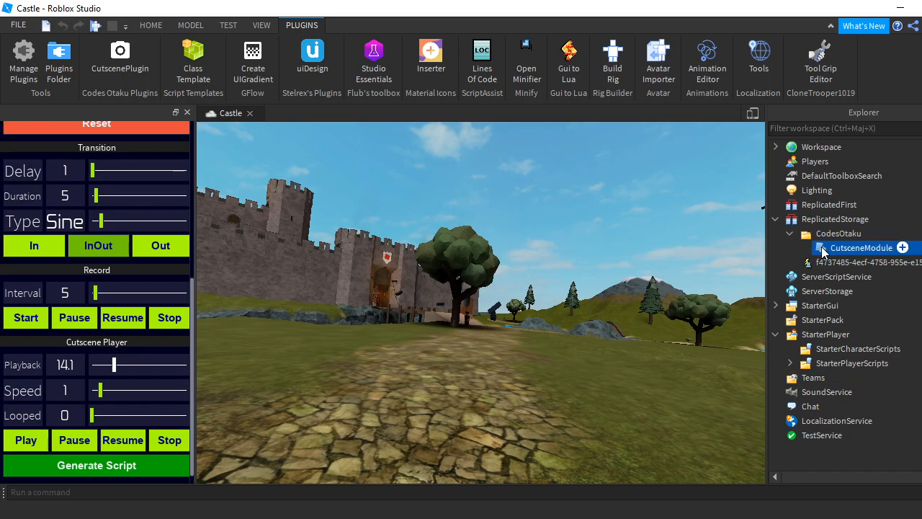
{"action": "double_click", "coordinate": [823, 249]}
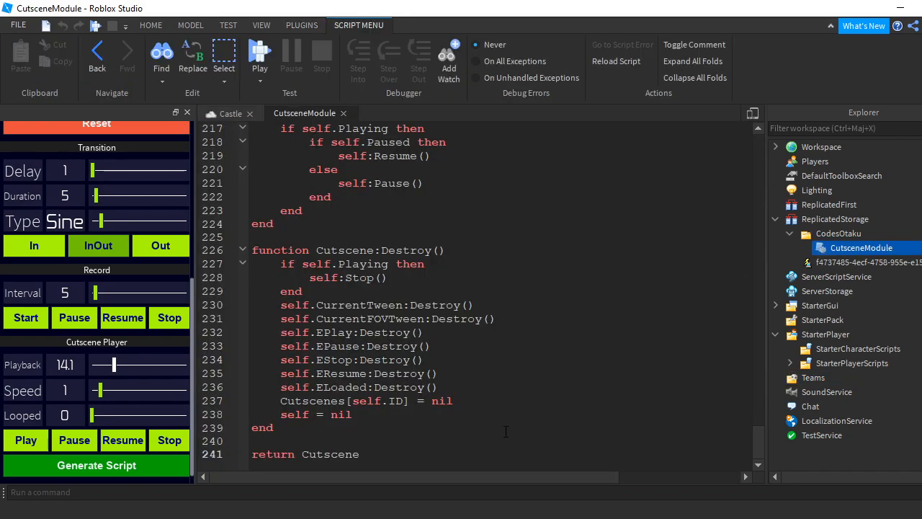
- Examine the CutsceneModule code from its final functions back to its opening declarations, and close the script
{"action": "scroll", "coordinate": [506, 431], "scroll_direction": "up", "scroll_amount": 20}
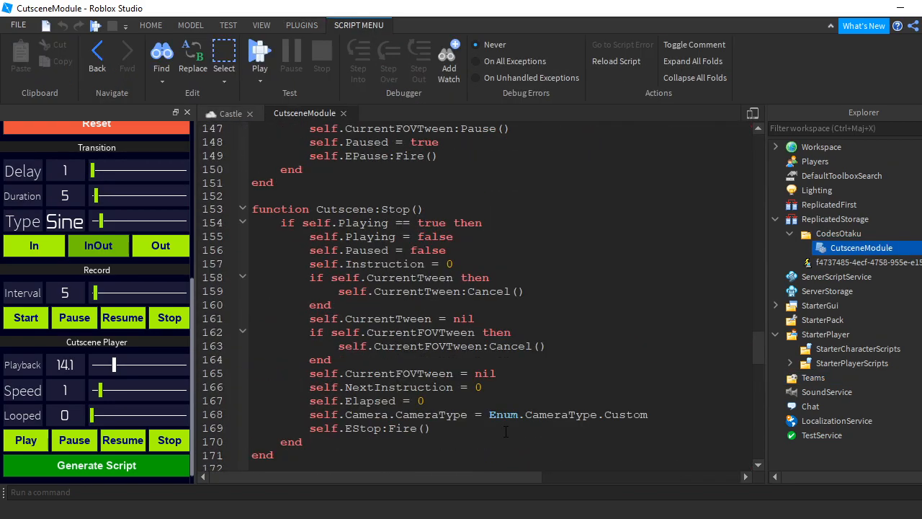
{"action": "scroll", "coordinate": [506, 431], "scroll_direction": "up", "scroll_amount": 20}
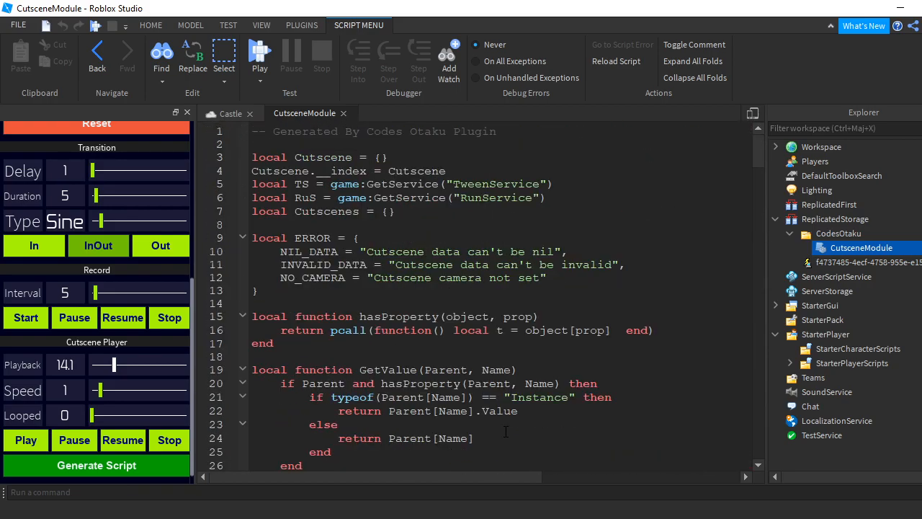
{"action": "scroll", "coordinate": [506, 431], "scroll_direction": "down", "scroll_amount": 20}
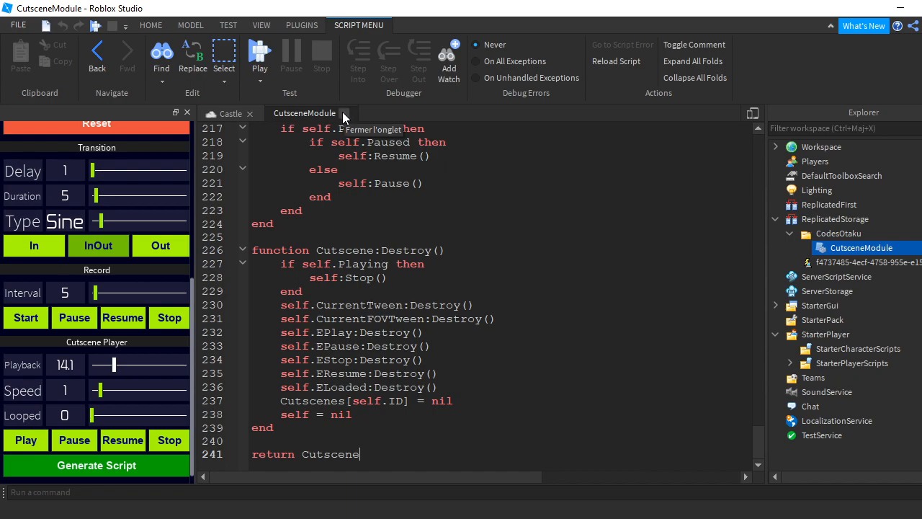
{"action": "scroll", "coordinate": [512, 258], "scroll_direction": "up", "scroll_amount": 5}
{"action": "scroll", "coordinate": [512, 258], "scroll_direction": "up", "scroll_amount": 4}
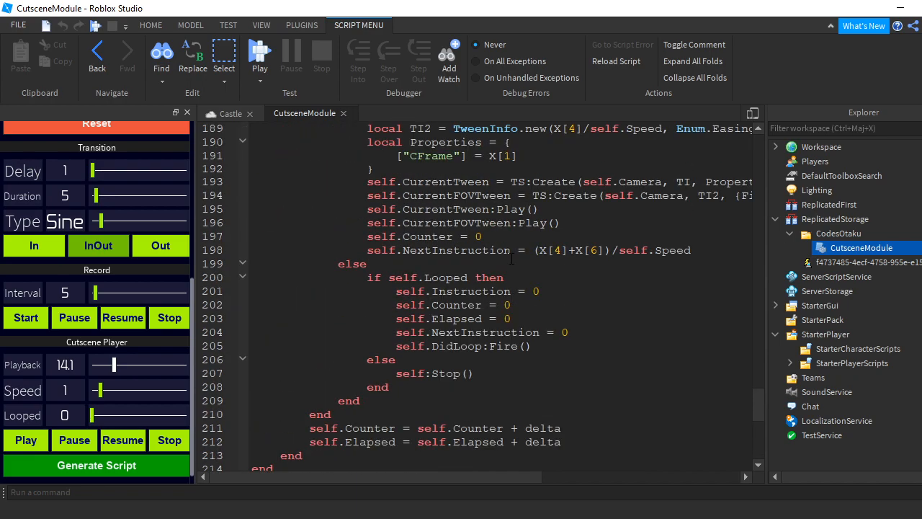
{"action": "scroll", "coordinate": [512, 258], "scroll_direction": "up", "scroll_amount": 7}
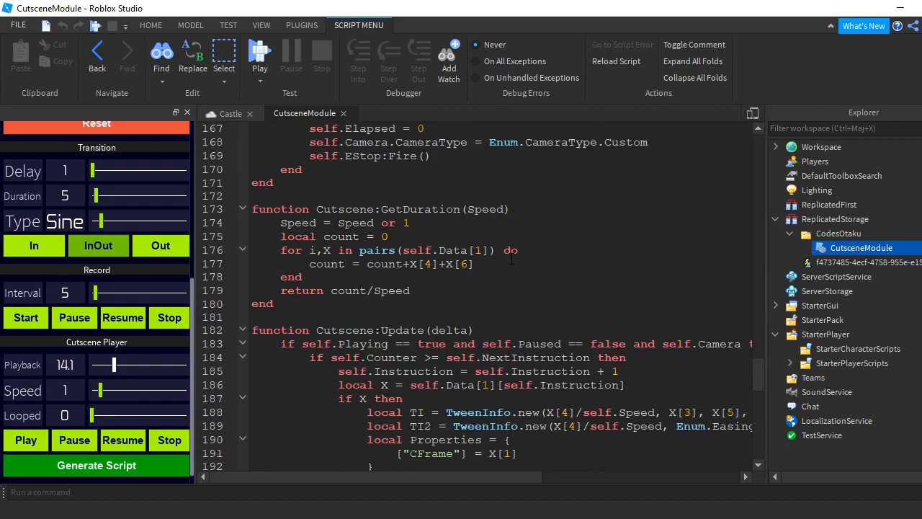
{"action": "scroll", "coordinate": [512, 258], "scroll_direction": "up", "scroll_amount": 9}
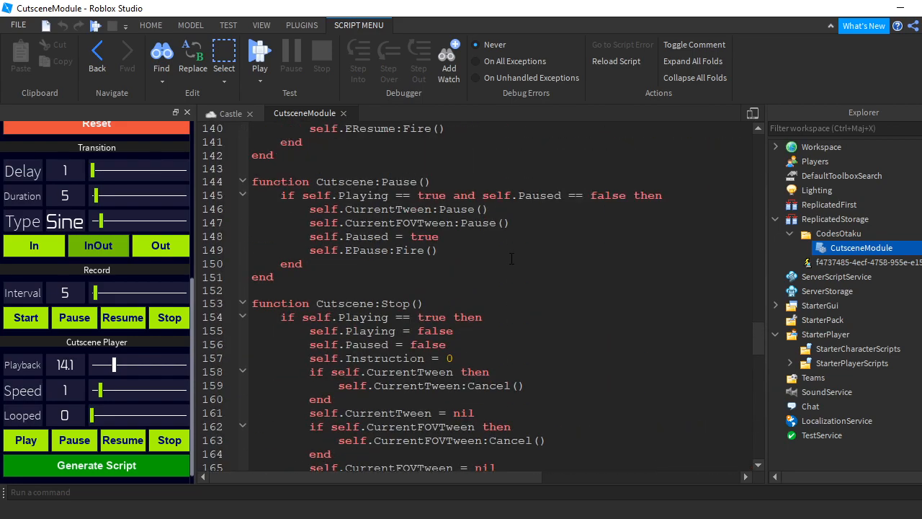
{"action": "scroll", "coordinate": [583, 239], "scroll_direction": "up", "scroll_amount": 10}
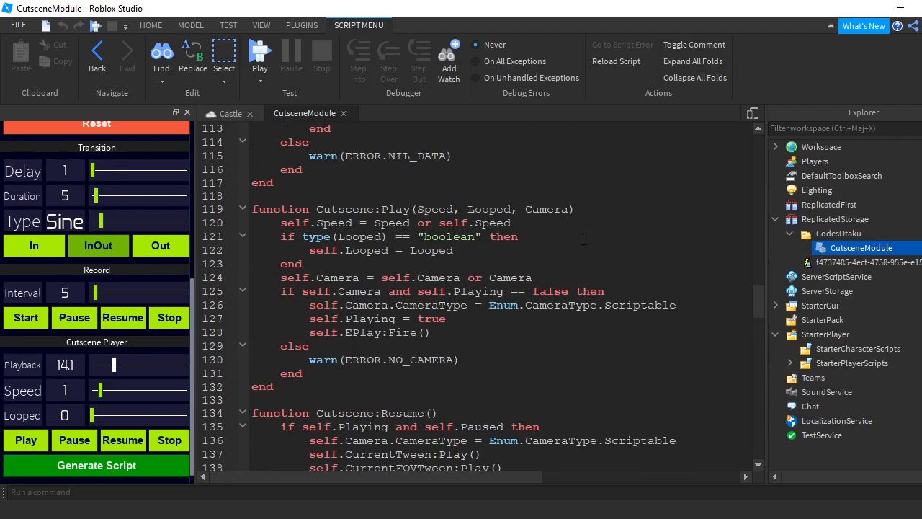
{"action": "scroll", "coordinate": [582, 239], "scroll_direction": "up", "scroll_amount": 8}
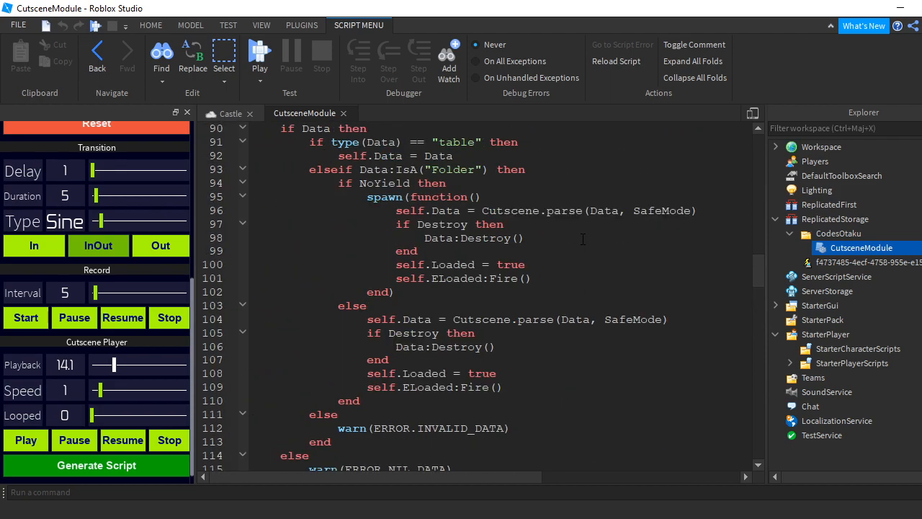
{"action": "scroll", "coordinate": [582, 239], "scroll_direction": "up", "scroll_amount": 1}
{"action": "scroll", "coordinate": [582, 239], "scroll_direction": "up", "scroll_amount": 8}
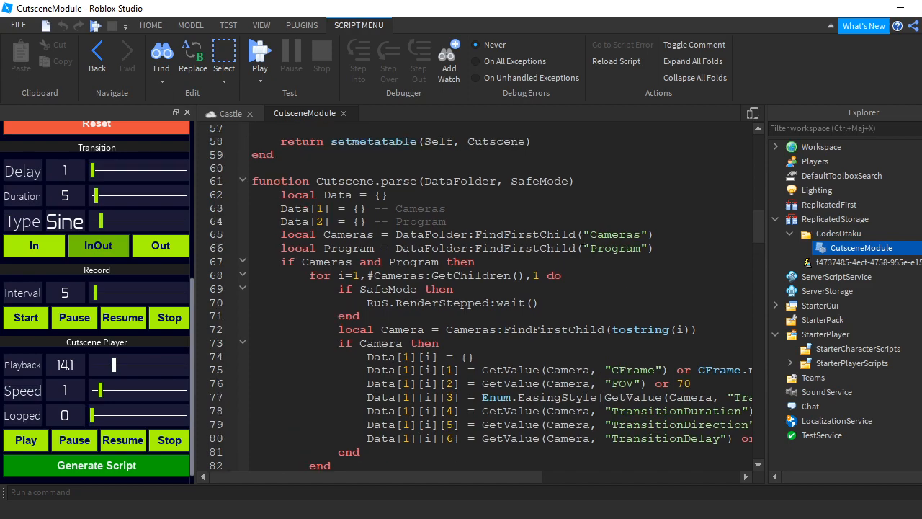
{"action": "scroll", "coordinate": [583, 239], "scroll_direction": "up", "scroll_amount": 2}
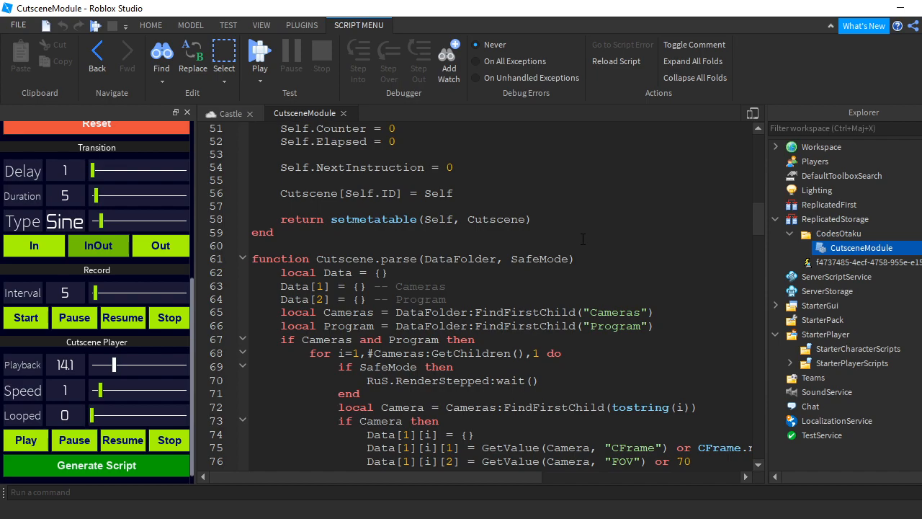
{"action": "scroll", "coordinate": [582, 240], "scroll_direction": "up", "scroll_amount": 5}
{"action": "scroll", "coordinate": [431, 297], "scroll_direction": "up", "scroll_amount": 12}
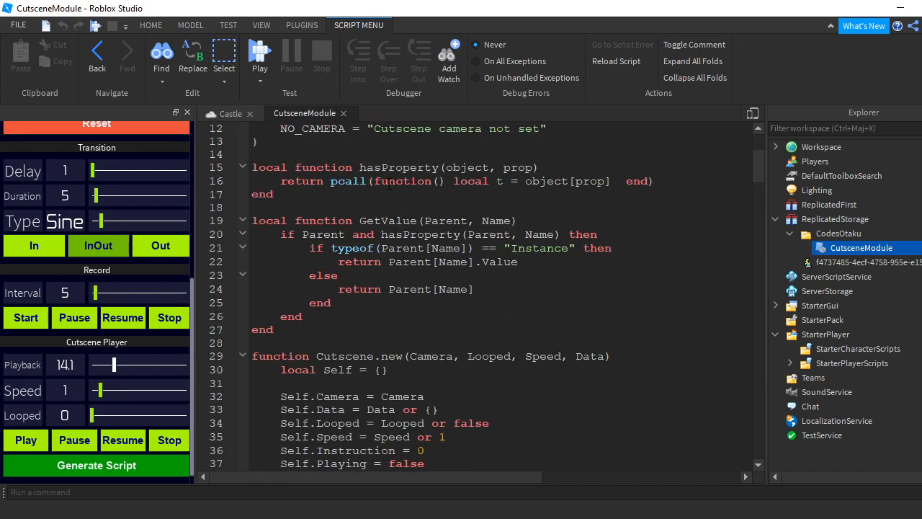
{"action": "left_click", "coordinate": [343, 113]}
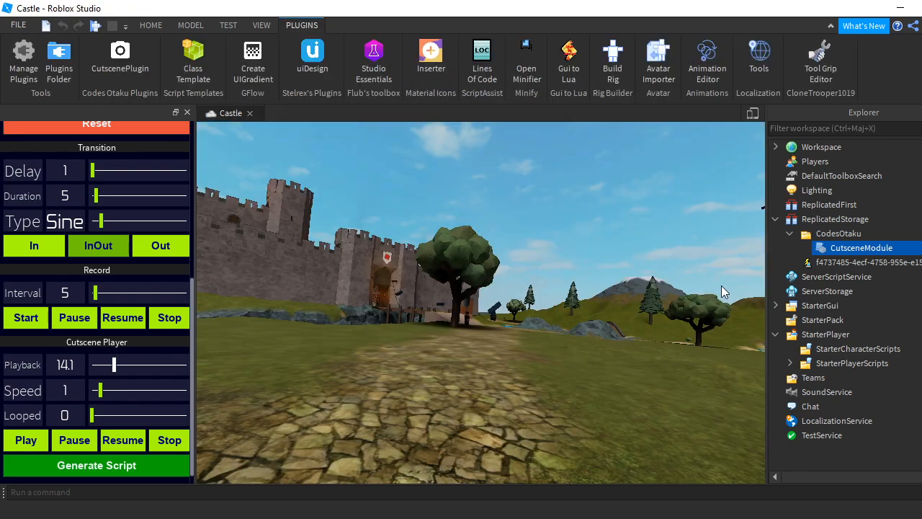
- Open the Tutorial script under StarterPlayerScripts and examine its services and constructor settings
{"action": "left_click", "coordinate": [789, 363]}
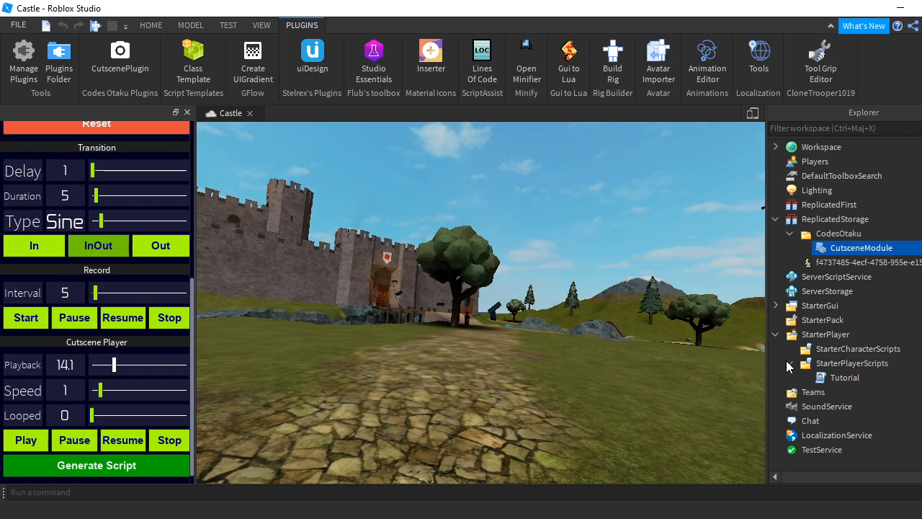
{"action": "double_click", "coordinate": [839, 378]}
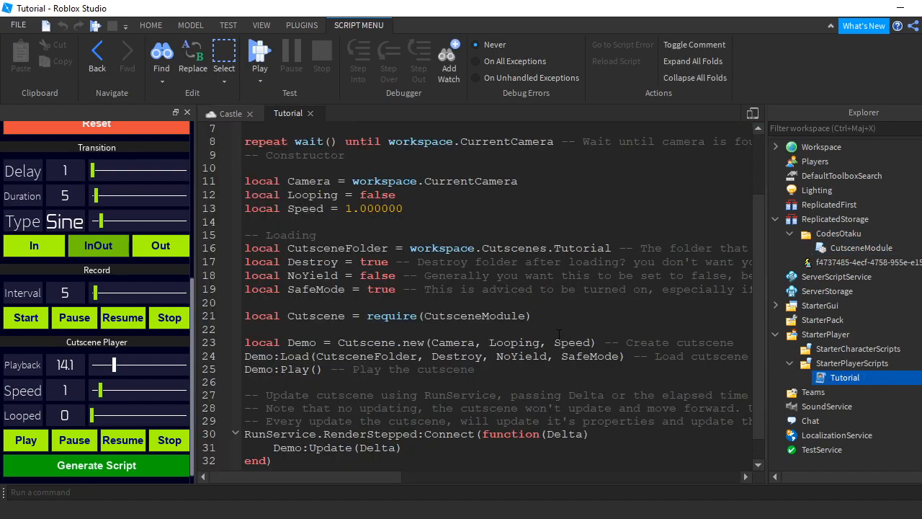
{"action": "scroll", "coordinate": [559, 335], "scroll_direction": "down", "scroll_amount": 1}
{"action": "scroll", "coordinate": [559, 335], "scroll_direction": "up", "scroll_amount": 3}
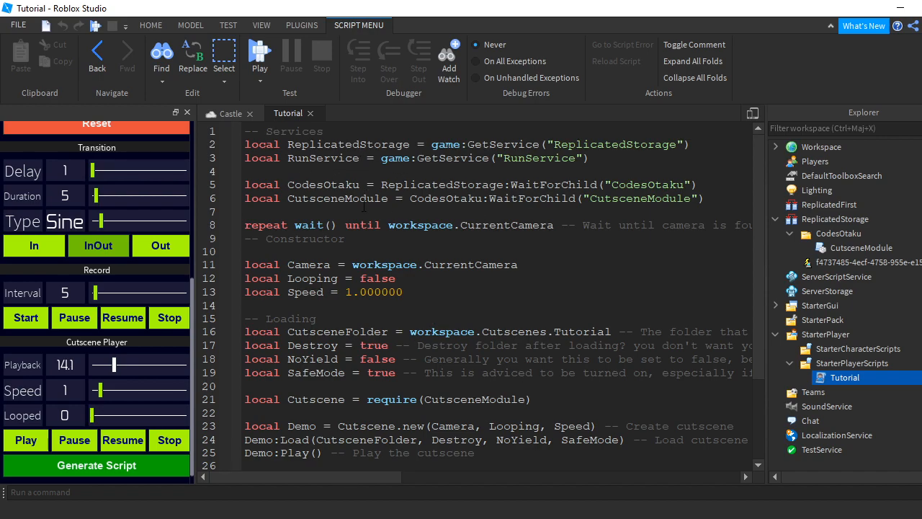
{"action": "left_click_drag", "start_coordinate": [341, 473], "coordinate": [277, 472]}
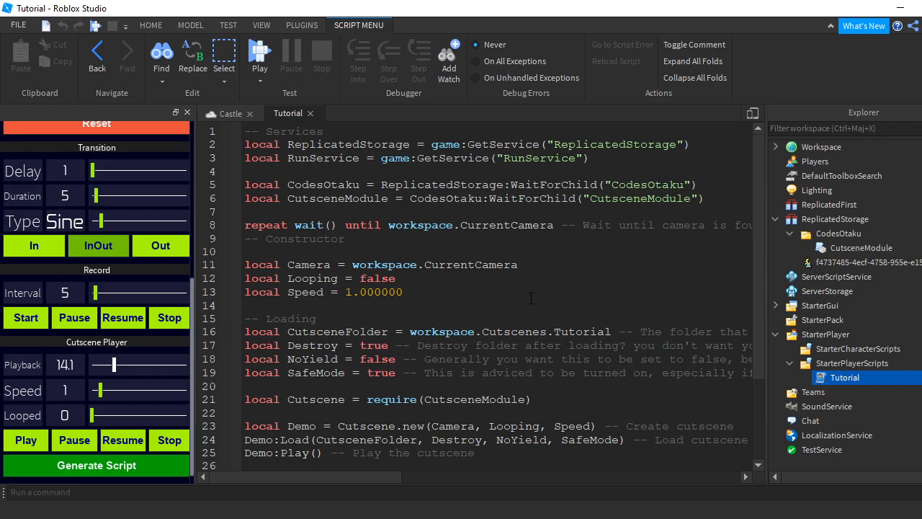
- Examine the Tutorial script's loading options, play call and update loop, including the full text of their comments
{"action": "scroll", "coordinate": [417, 309], "scroll_direction": "down", "scroll_amount": 2}
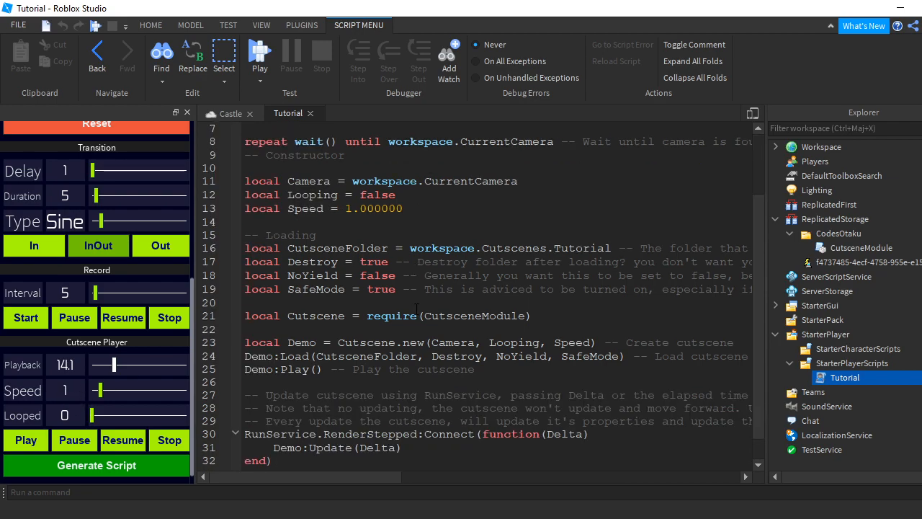
{"action": "left_click_drag", "start_coordinate": [315, 479], "coordinate": [283, 477]}
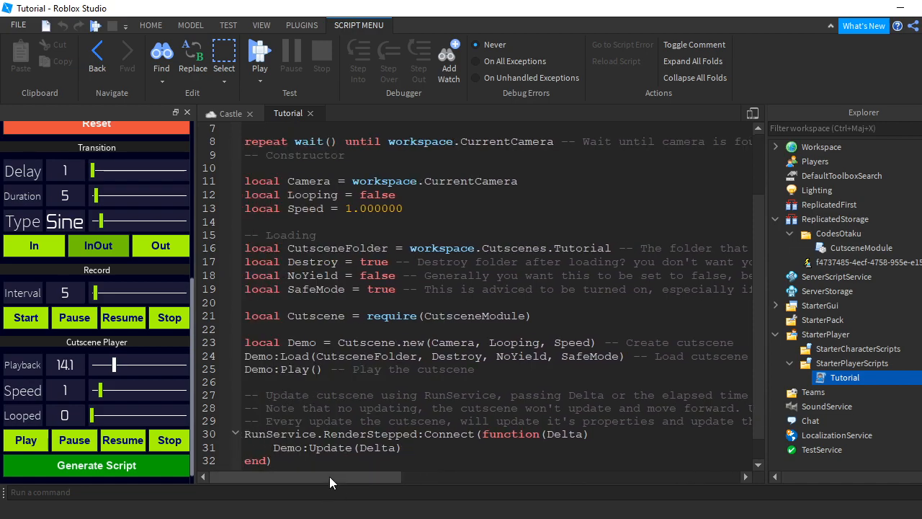
{"action": "left_click_drag", "start_coordinate": [329, 476], "coordinate": [343, 455]}
{"action": "scroll", "coordinate": [352, 455], "scroll_direction": "right", "scroll_amount": 3}
{"action": "scroll", "coordinate": [369, 458], "scroll_direction": "right", "scroll_amount": 4}
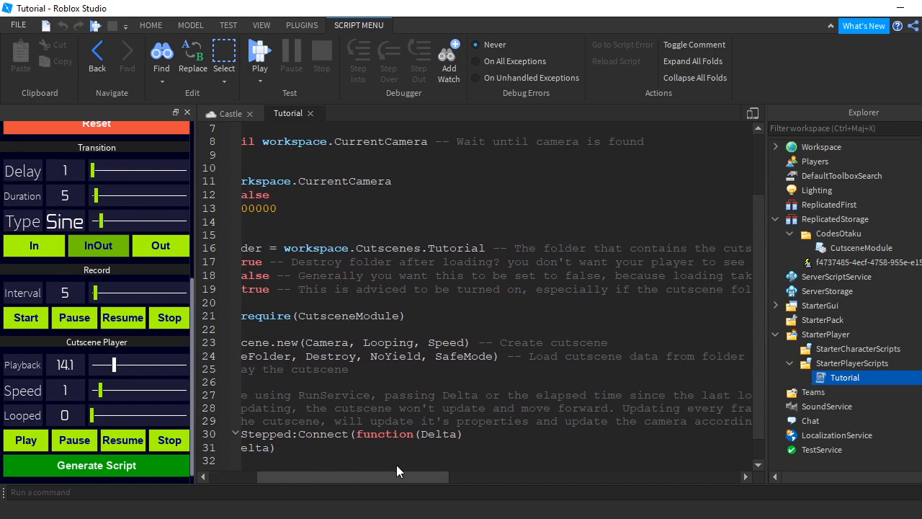
{"action": "scroll", "coordinate": [400, 466], "scroll_direction": "right", "scroll_amount": 6}
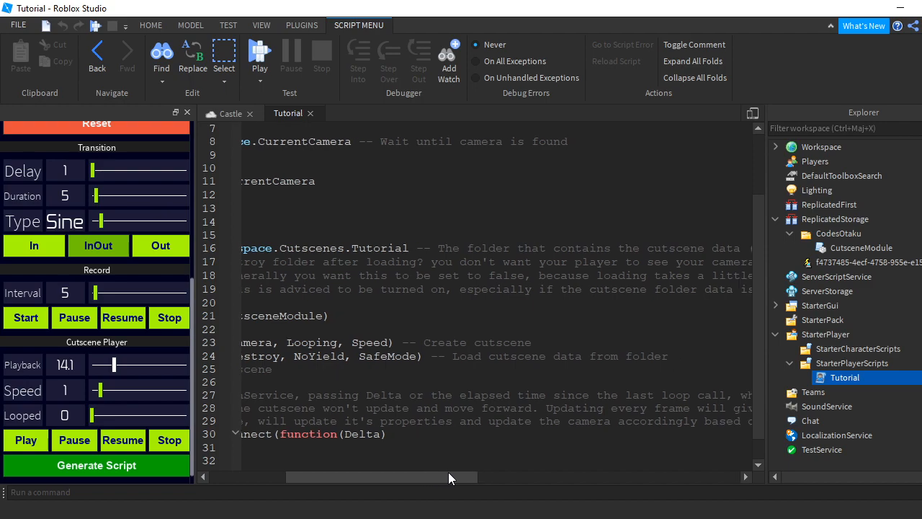
{"action": "left_click_drag", "start_coordinate": [469, 473], "coordinate": [294, 463]}
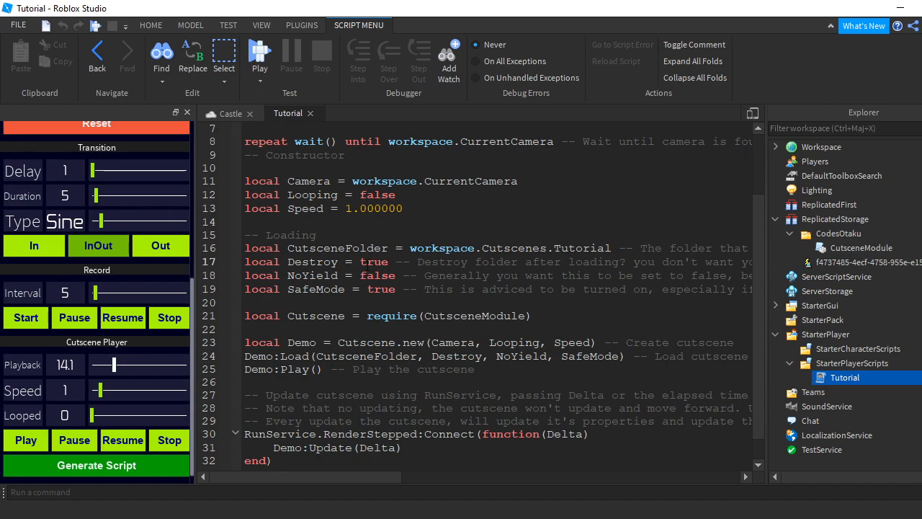
- Examine the Destroy option in the Tutorial script's loading section and check the Workspace contents for the Cutscenes folder
{"action": "double_click", "coordinate": [363, 262]}
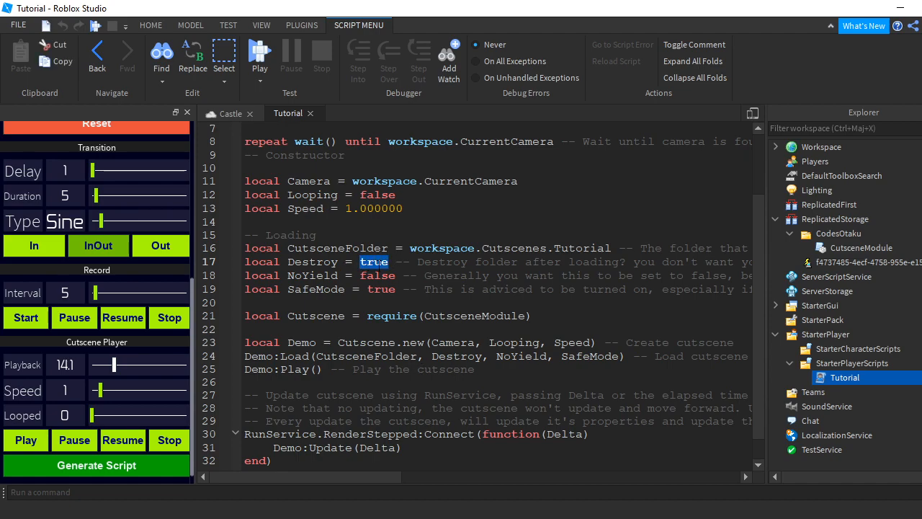
{"action": "left_click", "coordinate": [389, 264]}
{"action": "left_click", "coordinate": [232, 115]}
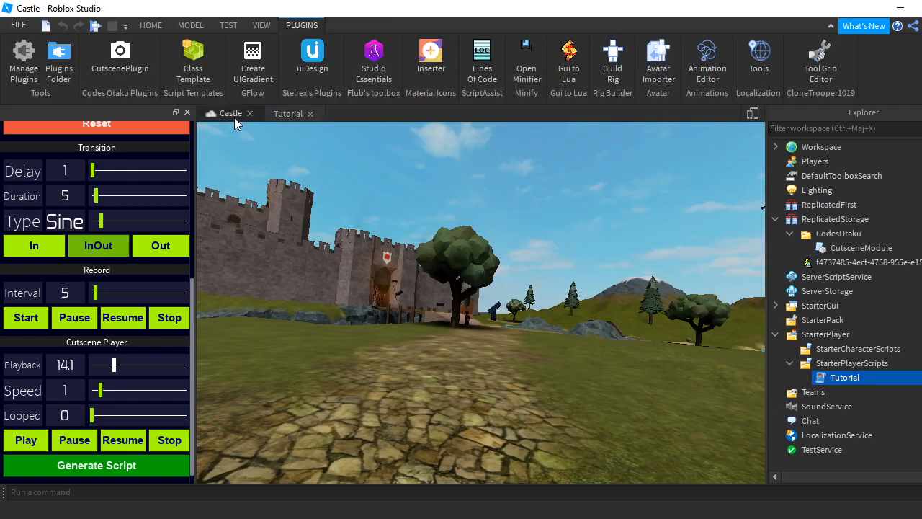
{"action": "left_click", "coordinate": [285, 113]}
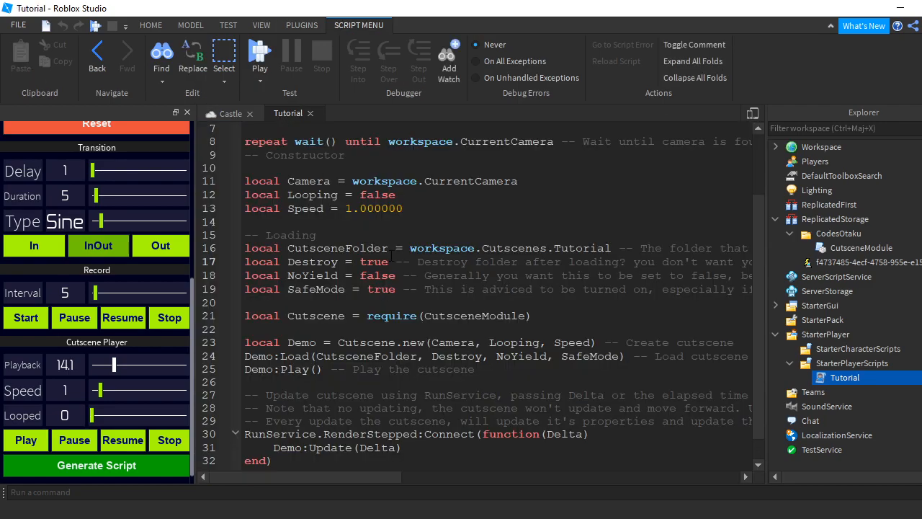
{"action": "left_click", "coordinate": [416, 292]}
{"action": "left_click", "coordinate": [774, 147]}
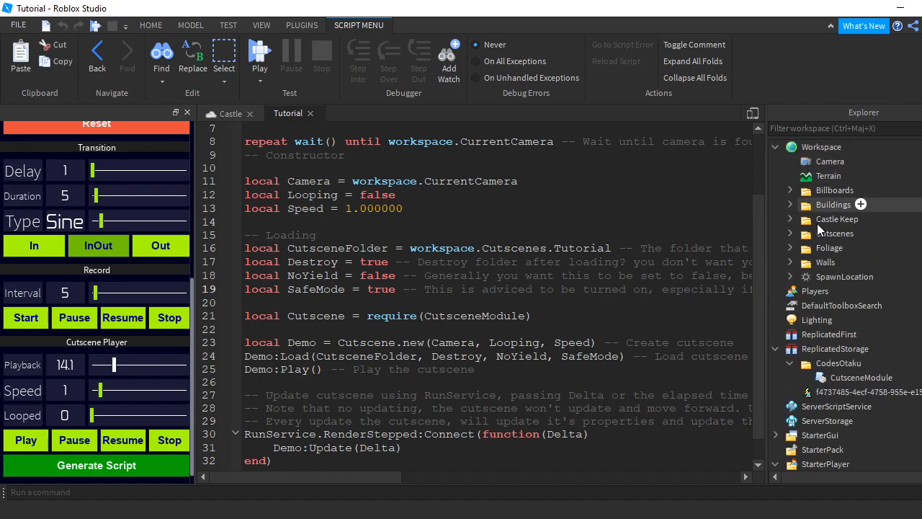
{"action": "left_click", "coordinate": [776, 148]}
{"action": "left_click", "coordinate": [503, 294]}
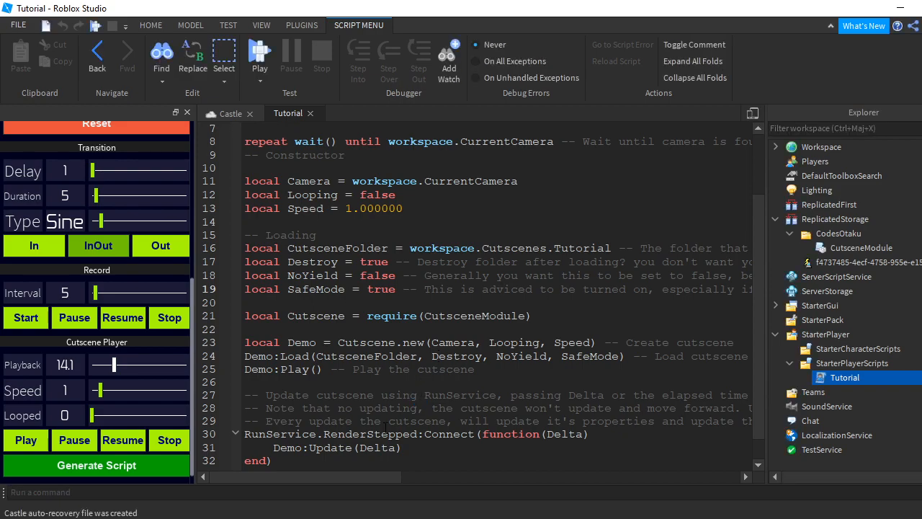
- Examine the SafeMode loading option and the full text of the loading comments in the Tutorial script
{"action": "left_click_drag", "start_coordinate": [348, 479], "coordinate": [263, 461]}
{"action": "left_click_drag", "start_coordinate": [344, 289], "coordinate": [374, 289]}
{"action": "left_click", "coordinate": [405, 289]}
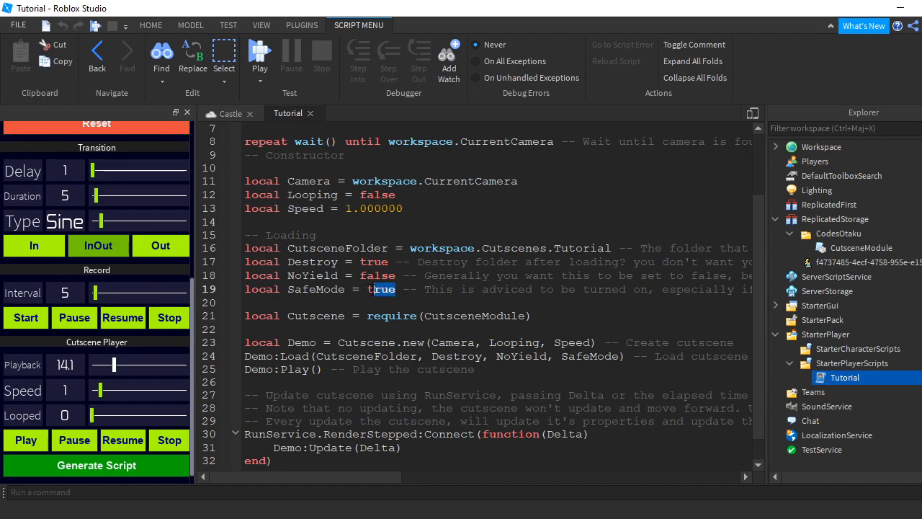
{"action": "left_click", "coordinate": [382, 316]}
{"action": "left_click_drag", "start_coordinate": [369, 478], "coordinate": [286, 430]}
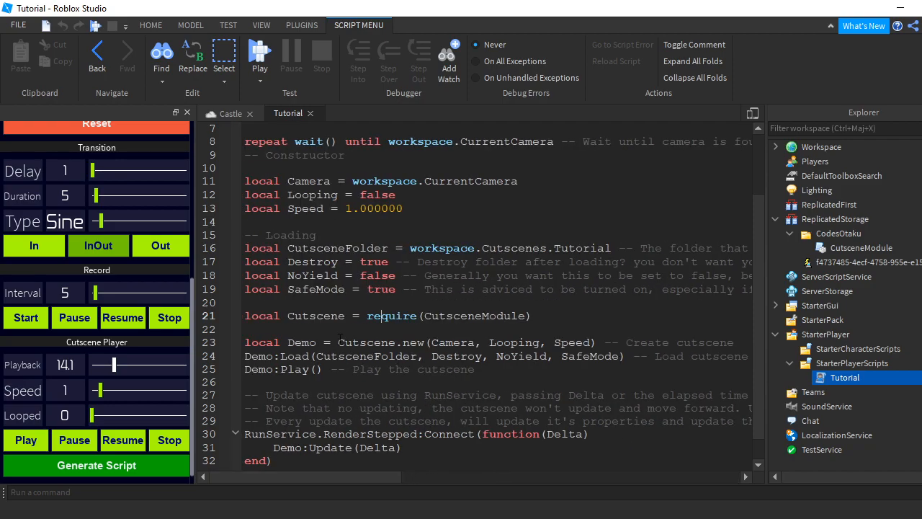
- Examine the line that requires CutsceneModule and the Demo line that calls Cutscene.new
{"action": "left_click_drag", "start_coordinate": [309, 320], "coordinate": [389, 320]}
{"action": "left_click", "coordinate": [415, 320]}
{"action": "left_click_drag", "start_coordinate": [251, 343], "coordinate": [397, 343]}
{"action": "left_click", "coordinate": [312, 344]}
{"action": "left_click", "coordinate": [397, 343]}
{"action": "left_click_drag", "start_coordinate": [335, 343], "coordinate": [575, 343]}
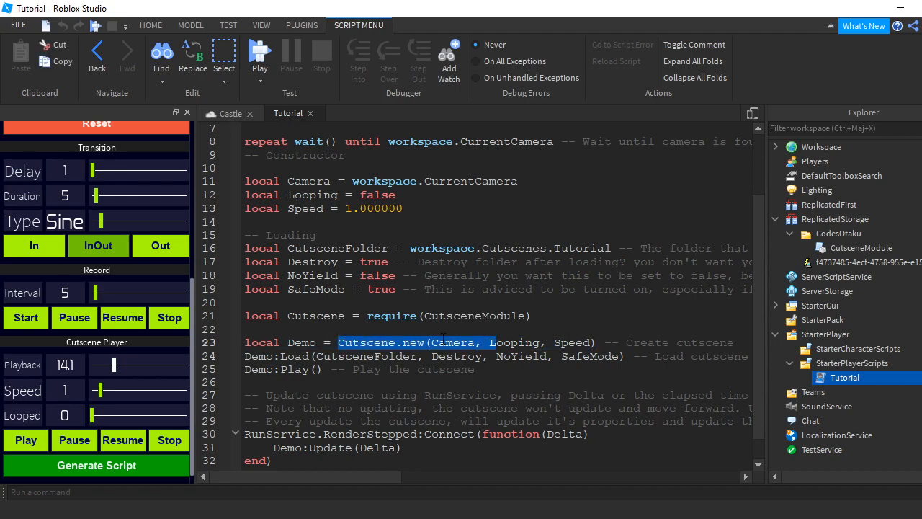
- Examine the Camera, Looping and Speed arguments passed to Cutscene.new
{"action": "left_click_drag", "start_coordinate": [452, 339], "coordinate": [431, 343]}
{"action": "left_click", "coordinate": [375, 343]}
{"action": "double_click", "coordinate": [434, 343]}
{"action": "left_click", "coordinate": [432, 343]}
{"action": "left_click_drag", "start_coordinate": [489, 343], "coordinate": [541, 343]}
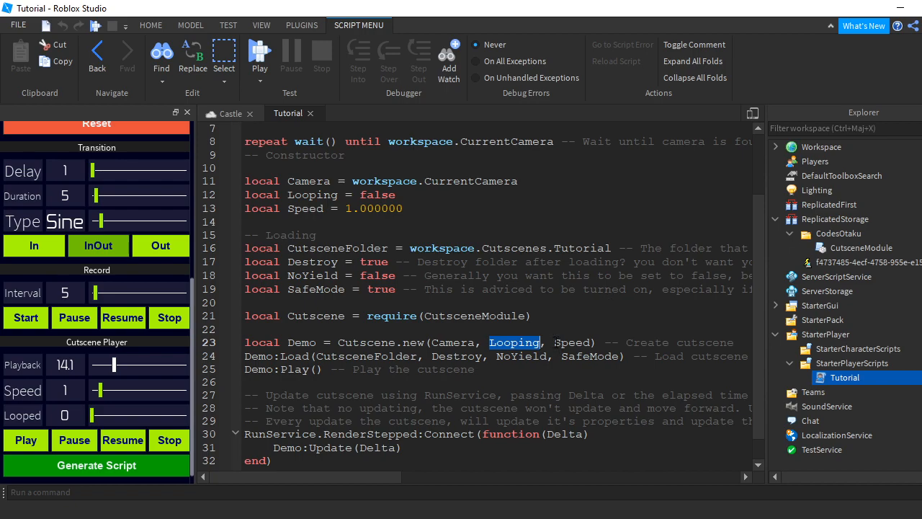
{"action": "left_click_drag", "start_coordinate": [555, 343], "coordinate": [593, 343]}
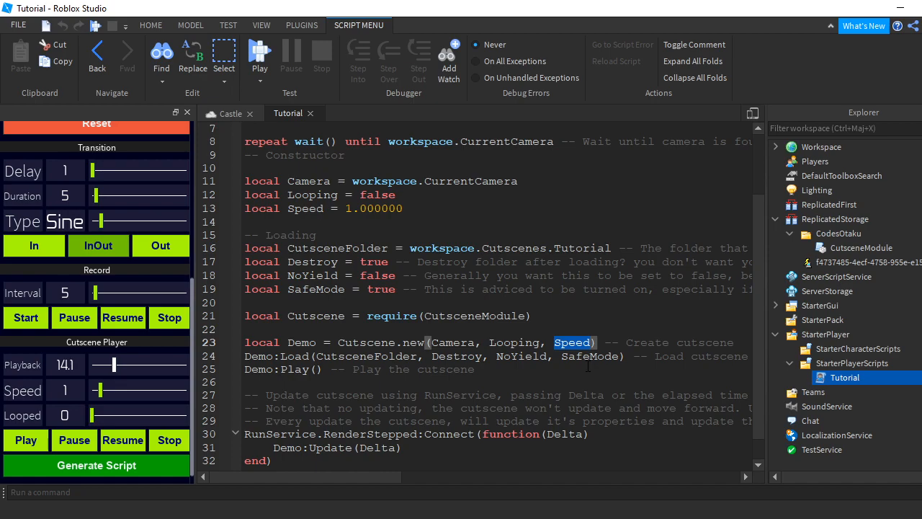
{"action": "left_click", "coordinate": [747, 343]}
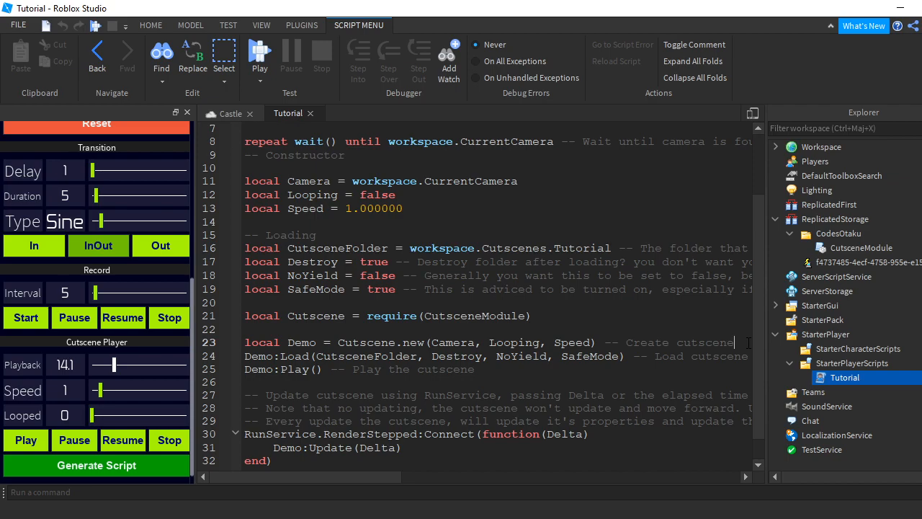
{"action": "left_click_drag", "start_coordinate": [592, 343], "coordinate": [477, 343]}
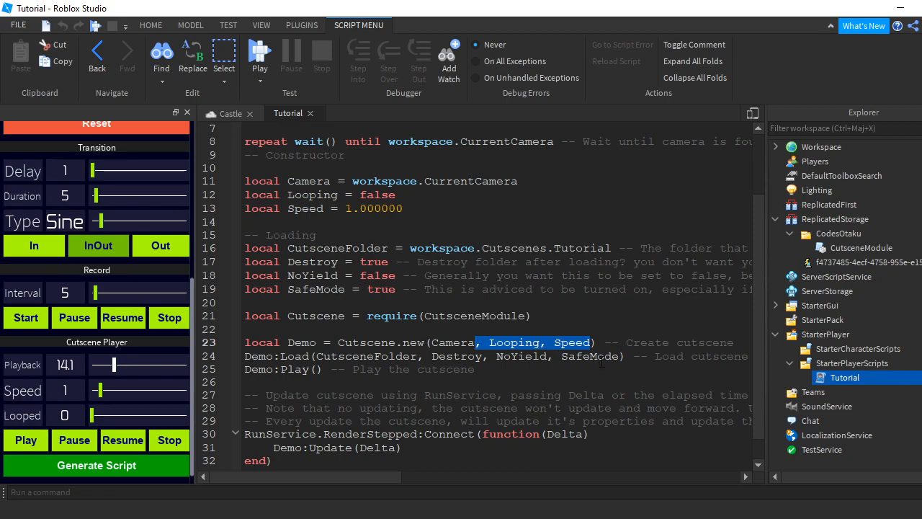
{"action": "left_click", "coordinate": [627, 369]}
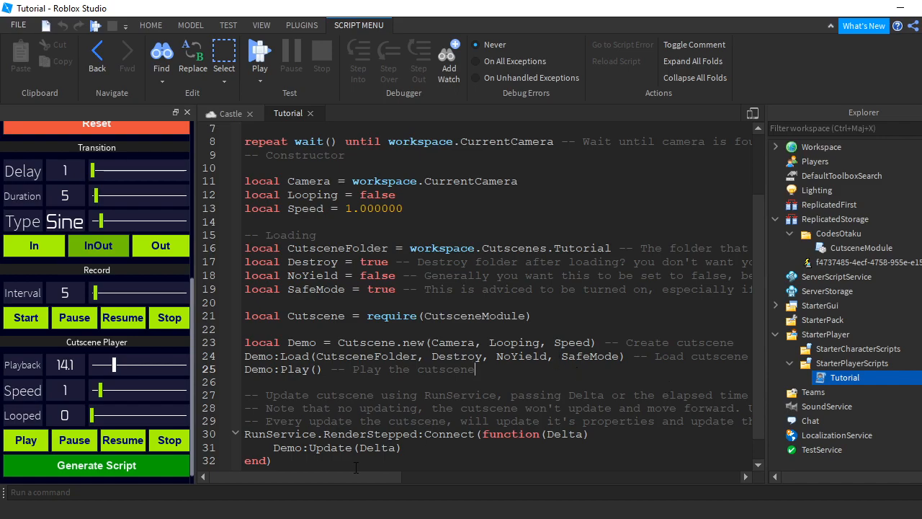
- Examine the Demo:Load line's comment and the Demo:Play() call below it
{"action": "left_click_drag", "start_coordinate": [355, 476], "coordinate": [343, 476]}
{"action": "left_click", "coordinate": [339, 376]}
{"action": "left_click", "coordinate": [340, 393]}
{"action": "left_click", "coordinate": [287, 383]}
{"action": "left_click", "coordinate": [288, 370]}
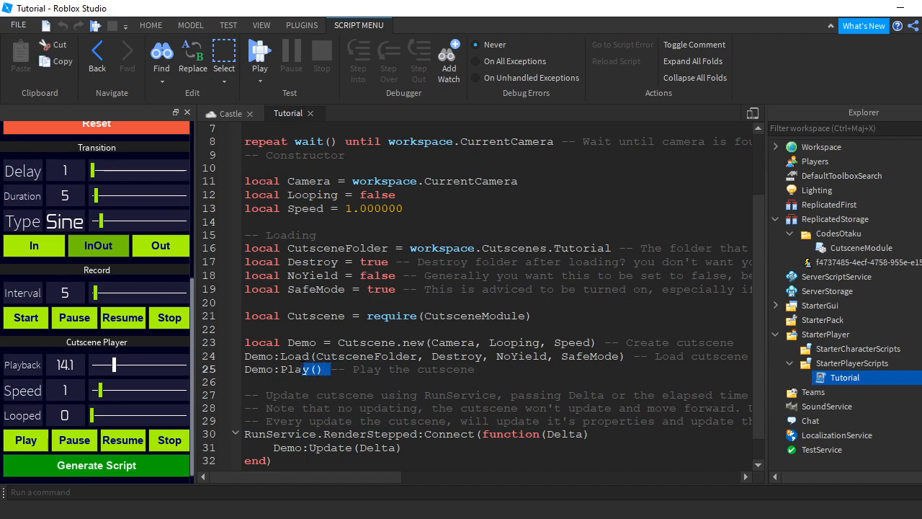
{"action": "left_click_drag", "start_coordinate": [323, 370], "coordinate": [274, 369]}
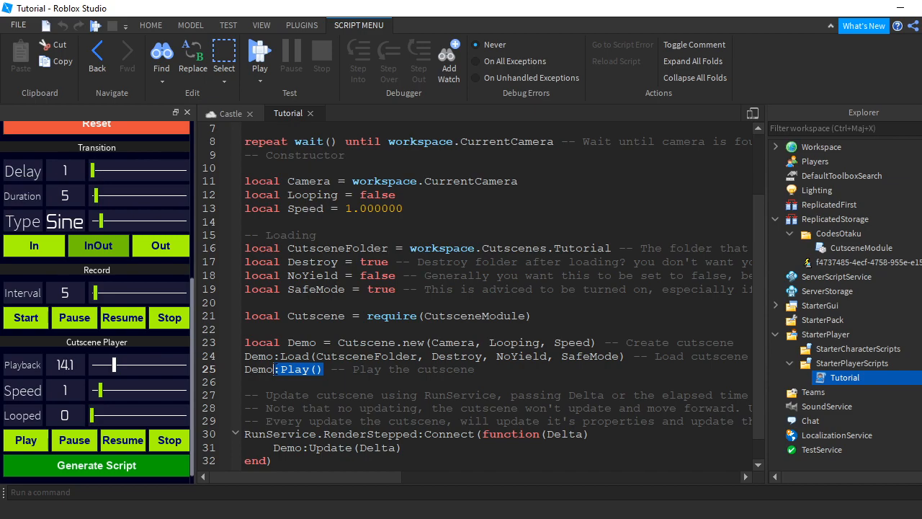
{"action": "scroll", "coordinate": [274, 368], "scroll_direction": "down", "scroll_amount": 1}
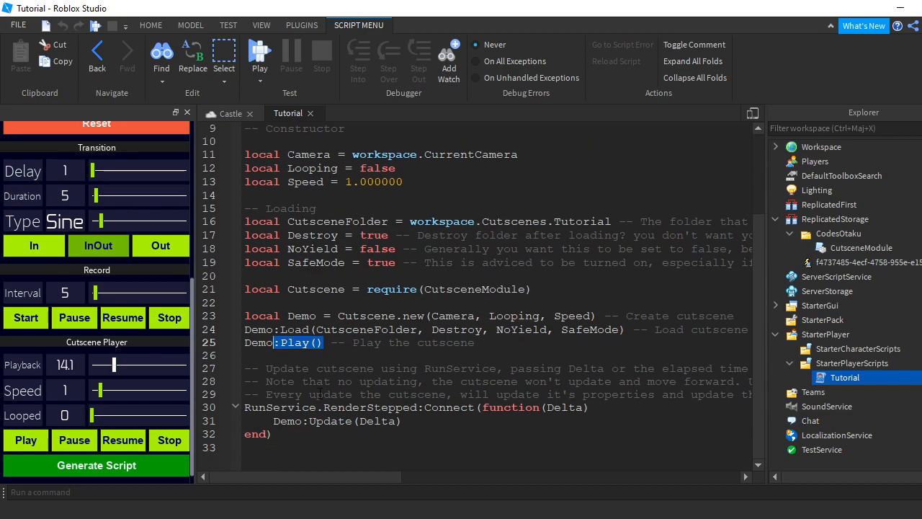
{"action": "left_click", "coordinate": [274, 355]}
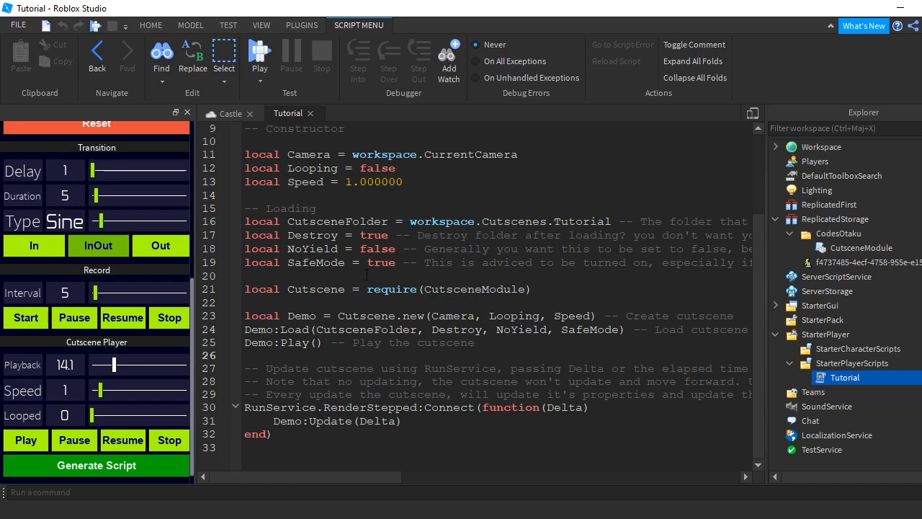
- Examine the Demo:Update call and read the full comments above the update loop
{"action": "left_click_drag", "start_coordinate": [310, 421], "coordinate": [273, 421]}
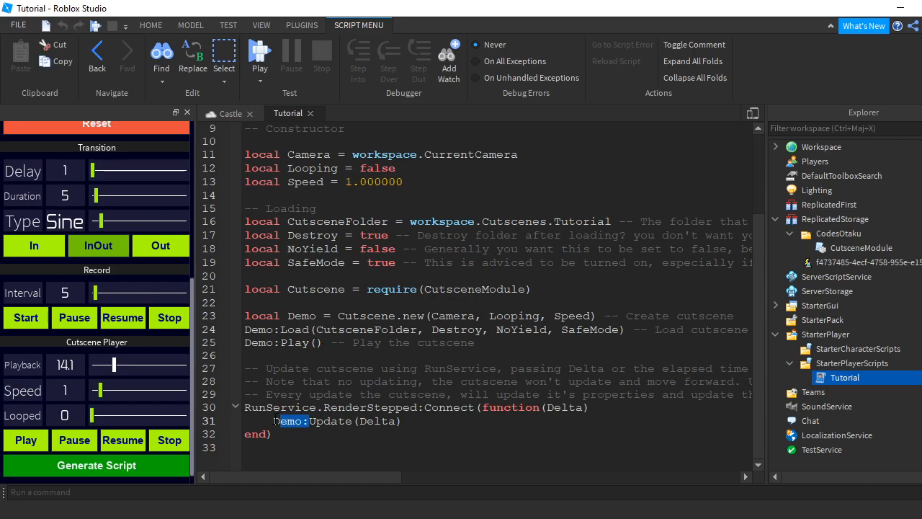
{"action": "left_click", "coordinate": [299, 462]}
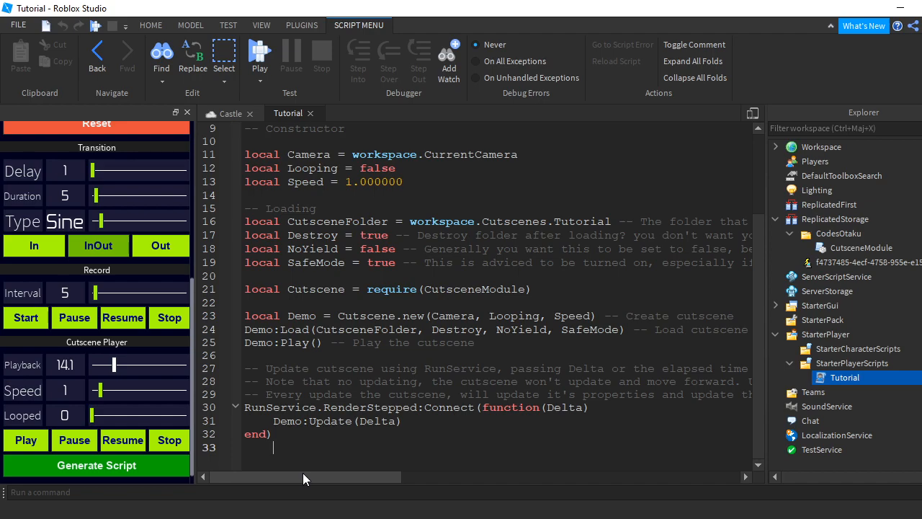
{"action": "left_click_drag", "start_coordinate": [302, 472], "coordinate": [261, 453]}
{"action": "left_click_drag", "start_coordinate": [362, 479], "coordinate": [287, 469]}
{"action": "left_click_drag", "start_coordinate": [372, 472], "coordinate": [288, 469]}
- Examine the RenderStepped connection and the Delta argument passed to Demo:Update, and close the Tutorial script
{"action": "left_click_drag", "start_coordinate": [331, 408], "coordinate": [401, 421]}
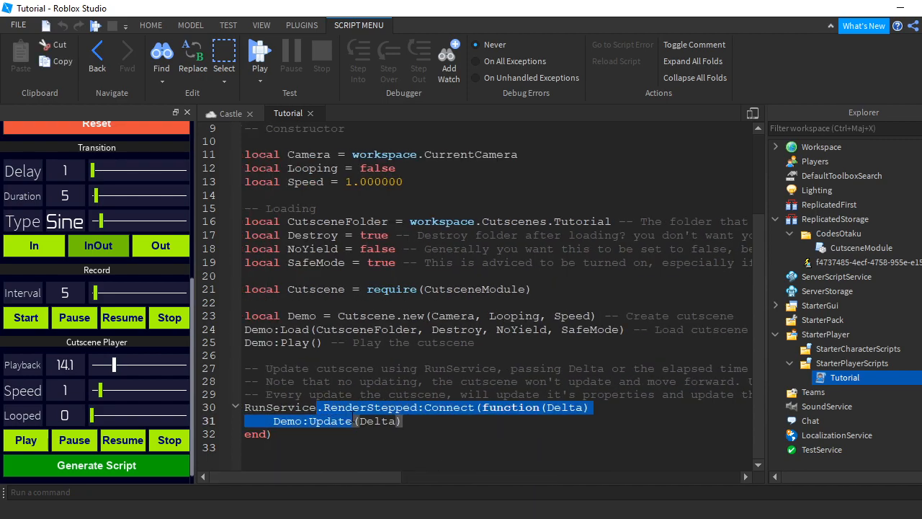
{"action": "left_click", "coordinate": [423, 408]}
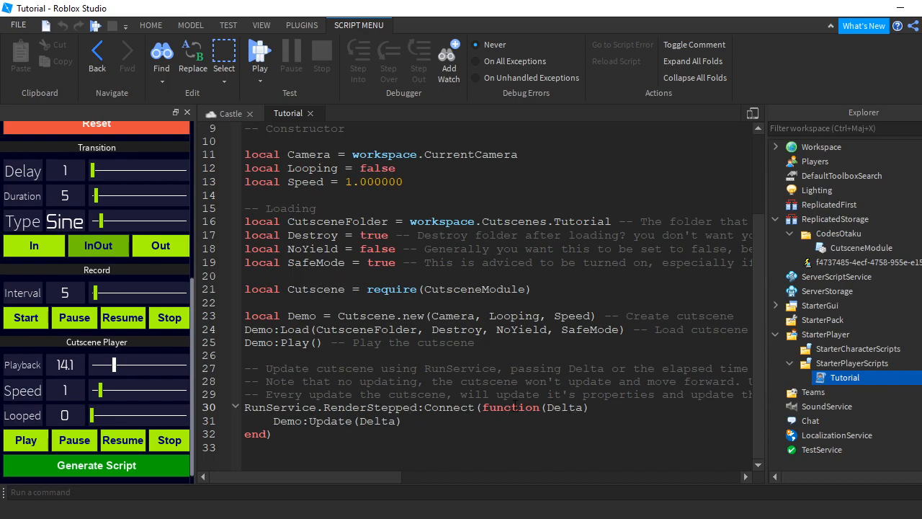
{"action": "left_click_drag", "start_coordinate": [583, 408], "coordinate": [569, 408]}
{"action": "left_click", "coordinate": [479, 462]}
{"action": "left_click_drag", "start_coordinate": [279, 424], "coordinate": [338, 414]}
{"action": "left_click", "coordinate": [338, 420]}
{"action": "double_click", "coordinate": [361, 421]}
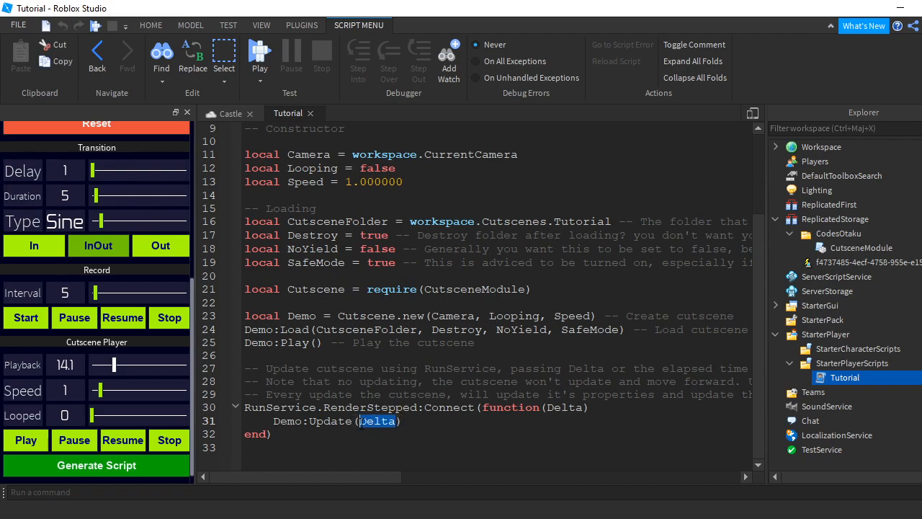
{"action": "left_click", "coordinate": [361, 421]}
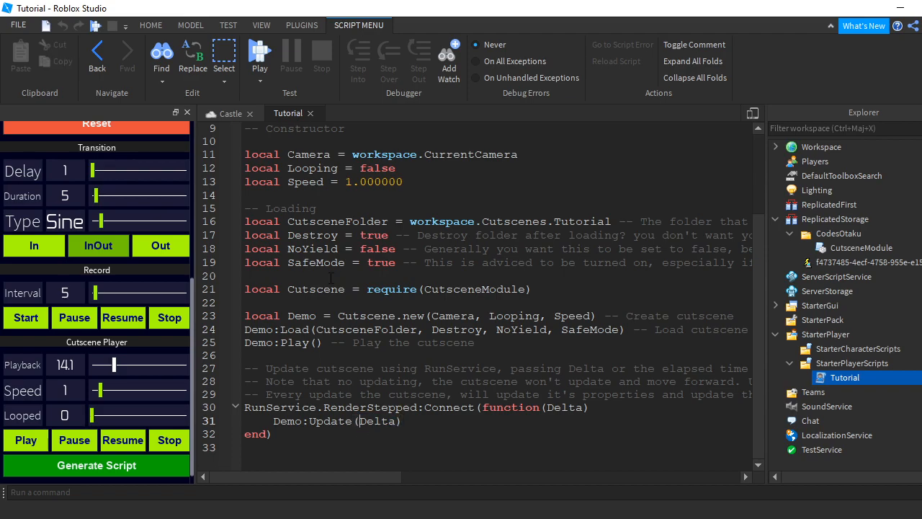
{"action": "left_click", "coordinate": [311, 114]}
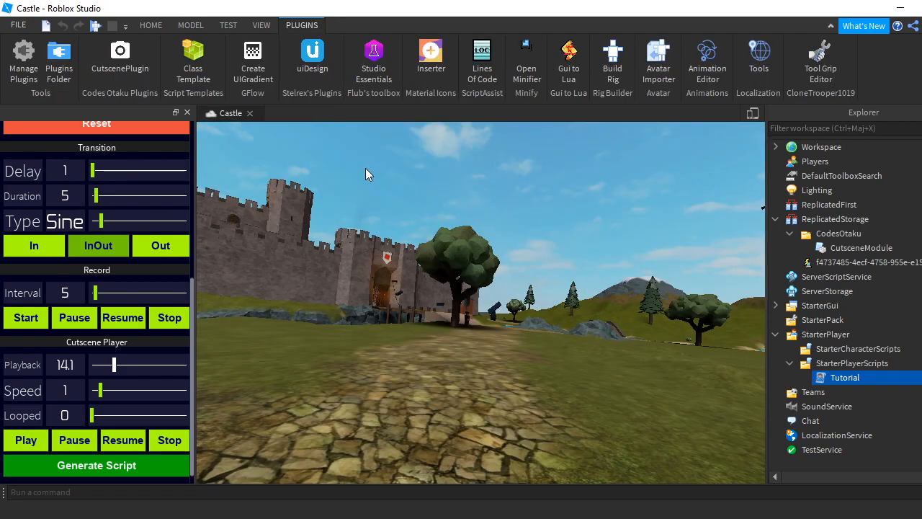
{"action": "key", "text": "d"}
{"action": "right_click_drag", "start_coordinate": [388, 170], "coordinate": [579, 185]}
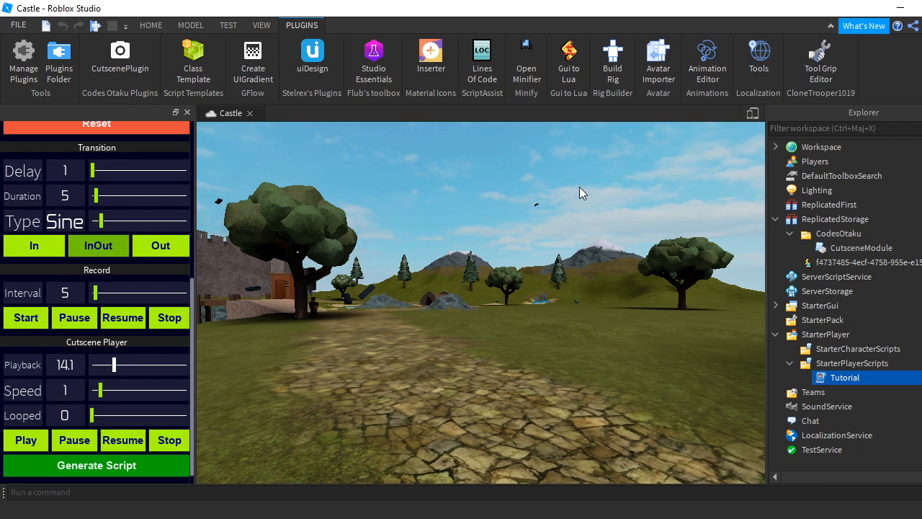
{"action": "right_click_drag", "start_coordinate": [681, 192], "coordinate": [681, 192]}
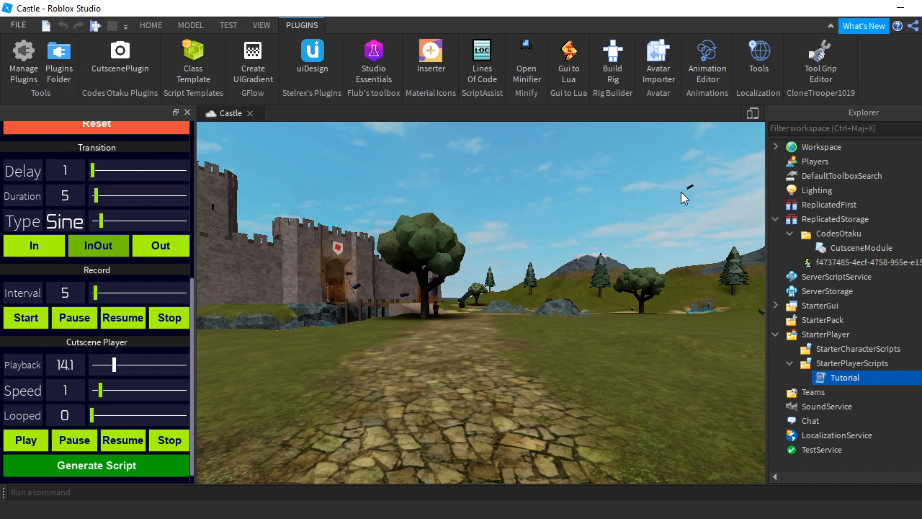
- Reopen the CutsceneModule script, examine its functions from Cutscene.new through Cutscene:Destroy, and close the script
{"action": "double_click", "coordinate": [824, 249]}
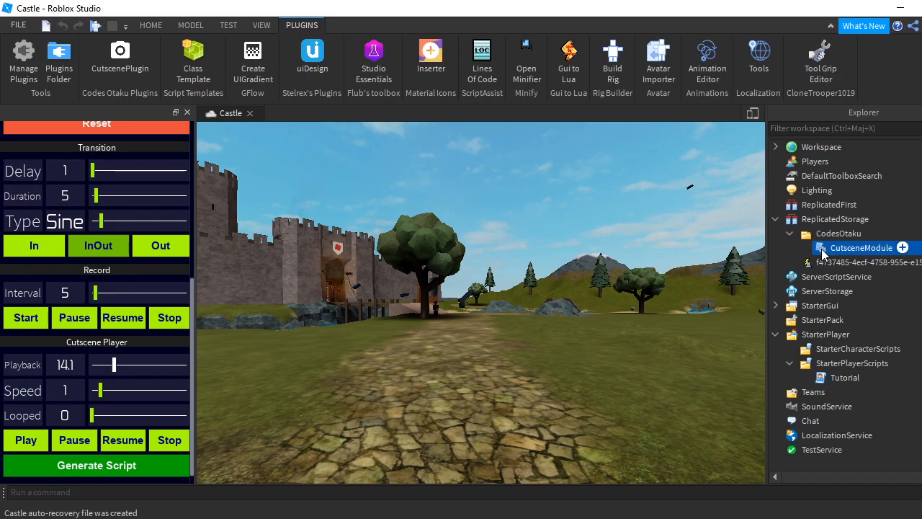
{"action": "scroll", "coordinate": [719, 276], "scroll_direction": "up", "scroll_amount": 13}
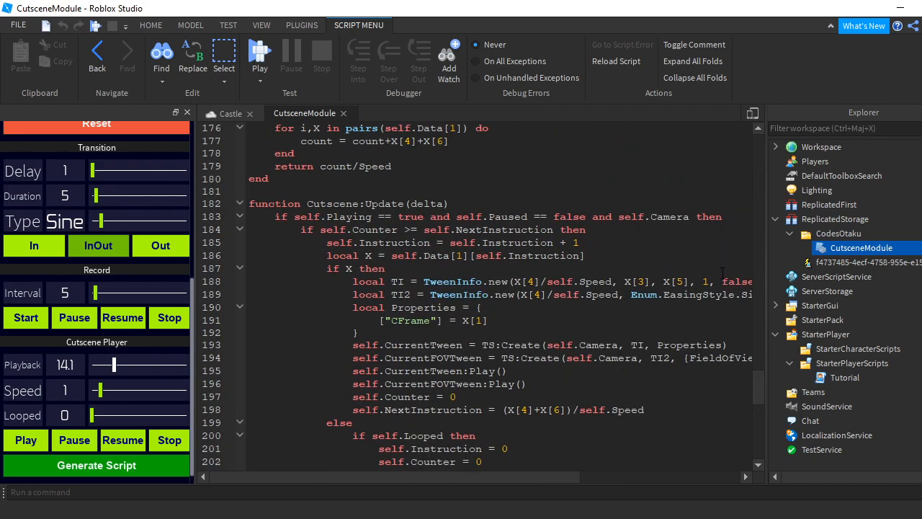
{"action": "scroll", "coordinate": [723, 273], "scroll_direction": "down", "scroll_amount": 2, "text": "ctrl"}
{"action": "left_click_drag", "start_coordinate": [558, 478], "coordinate": [439, 461]}
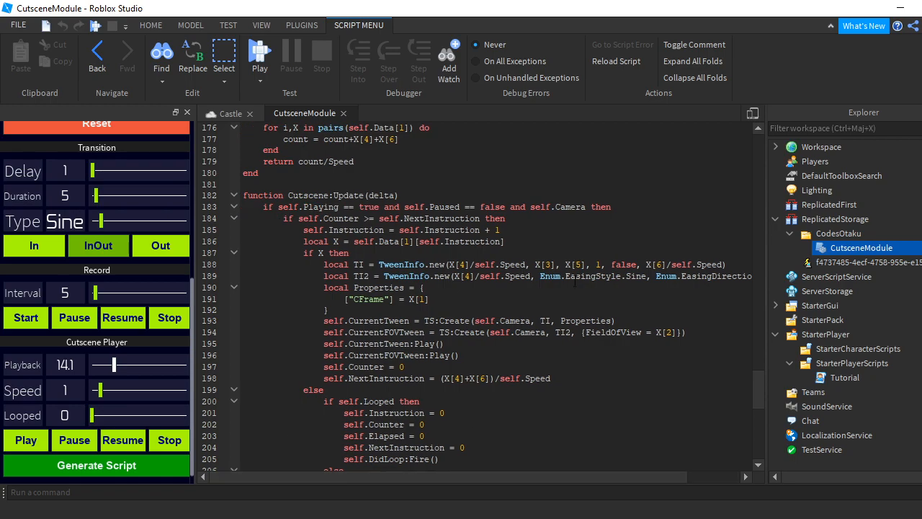
{"action": "scroll", "coordinate": [575, 281], "scroll_direction": "up", "scroll_amount": 4}
{"action": "scroll", "coordinate": [575, 282], "scroll_direction": "up", "scroll_amount": 20}
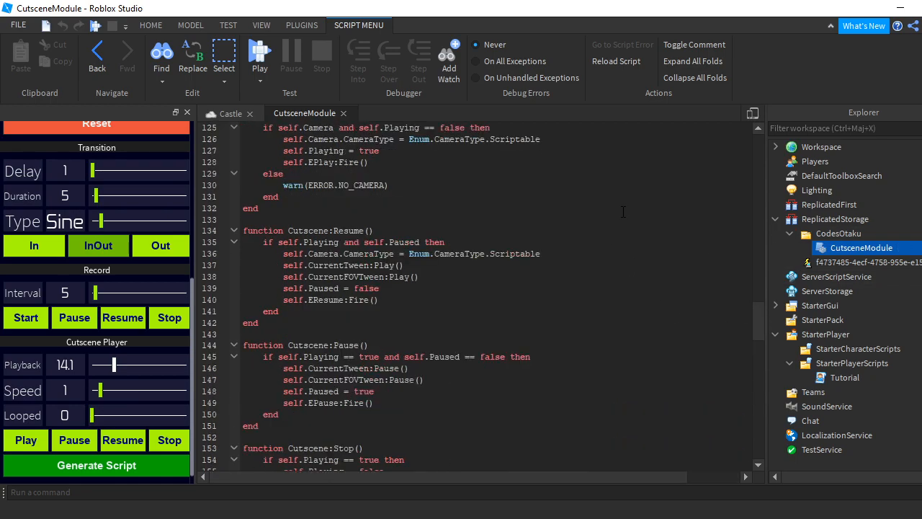
{"action": "scroll", "coordinate": [623, 211], "scroll_direction": "up", "scroll_amount": 20}
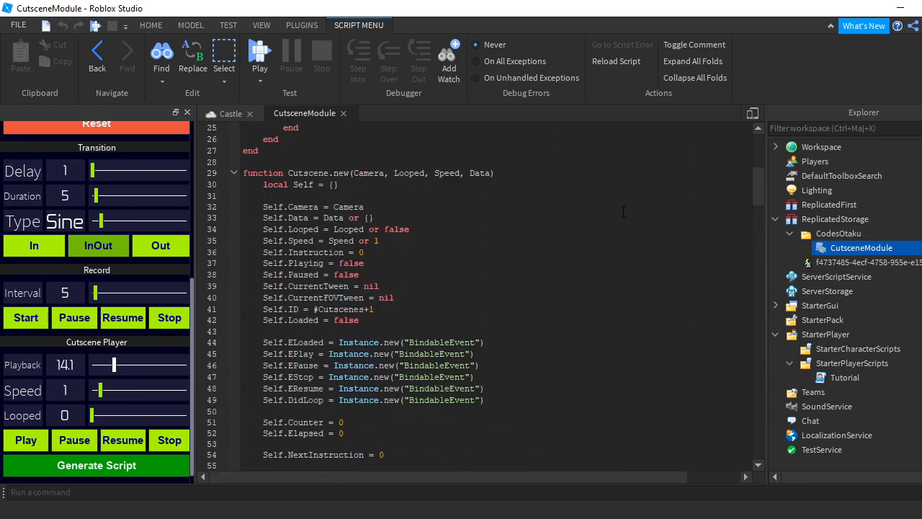
{"action": "scroll", "coordinate": [623, 211], "scroll_direction": "down", "scroll_amount": 20}
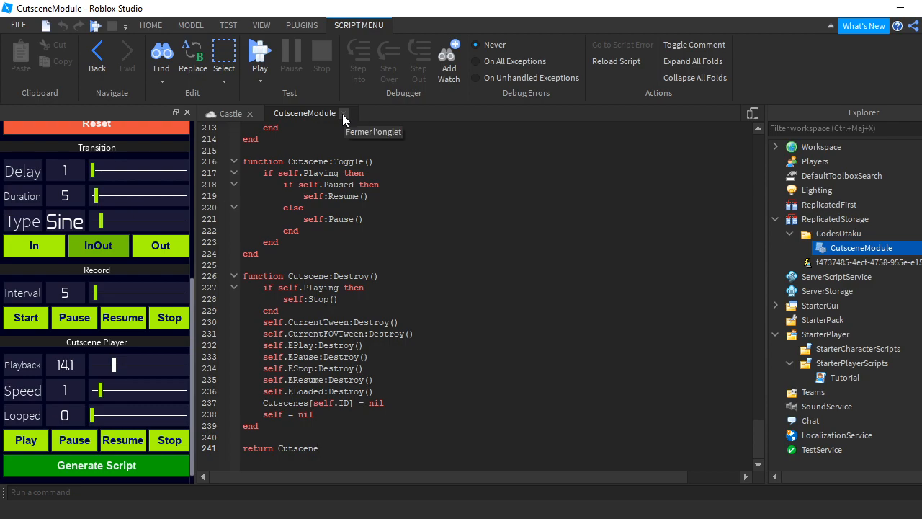
{"action": "scroll", "coordinate": [475, 274], "scroll_direction": "up", "scroll_amount": 4}
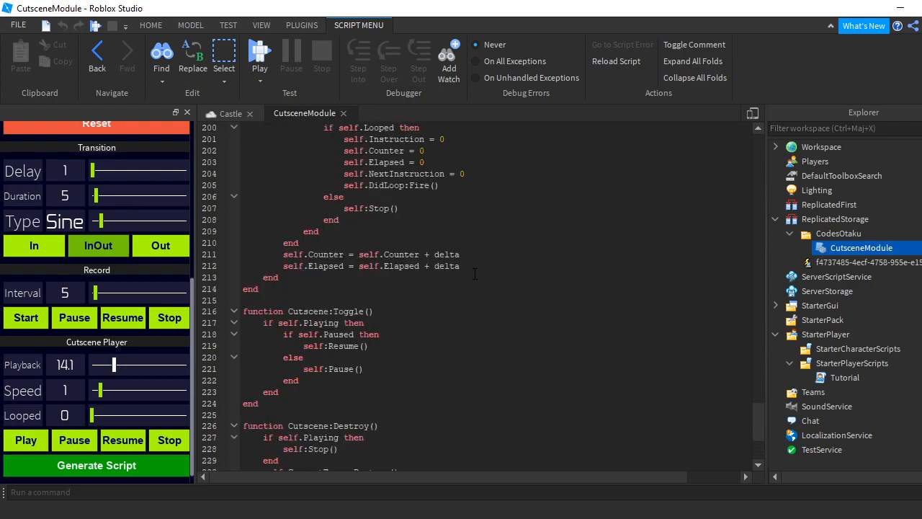
{"action": "scroll", "coordinate": [474, 274], "scroll_direction": "up", "scroll_amount": 10}
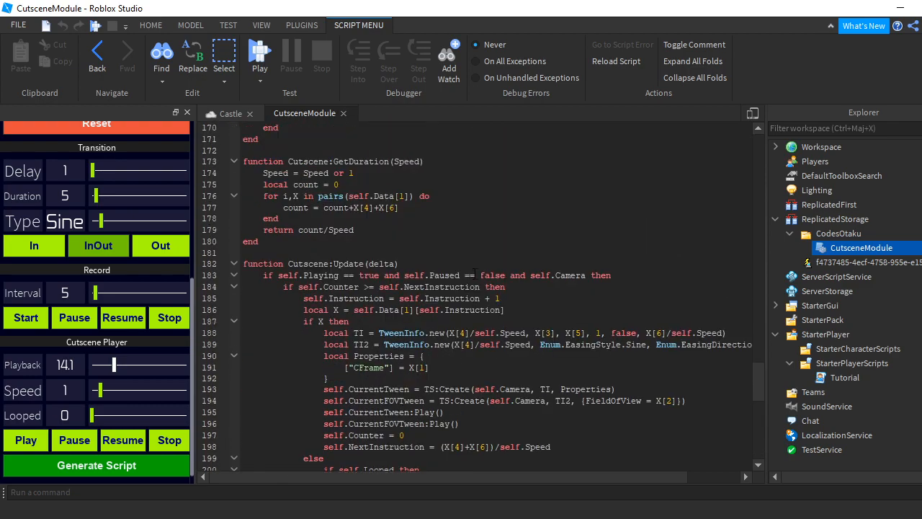
{"action": "scroll", "coordinate": [475, 274], "scroll_direction": "up", "scroll_amount": 1}
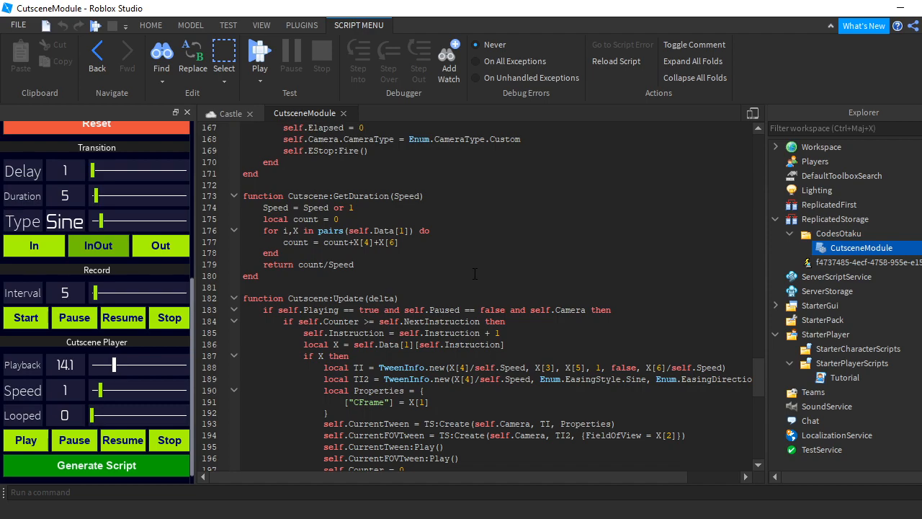
{"action": "left_click", "coordinate": [343, 113]}
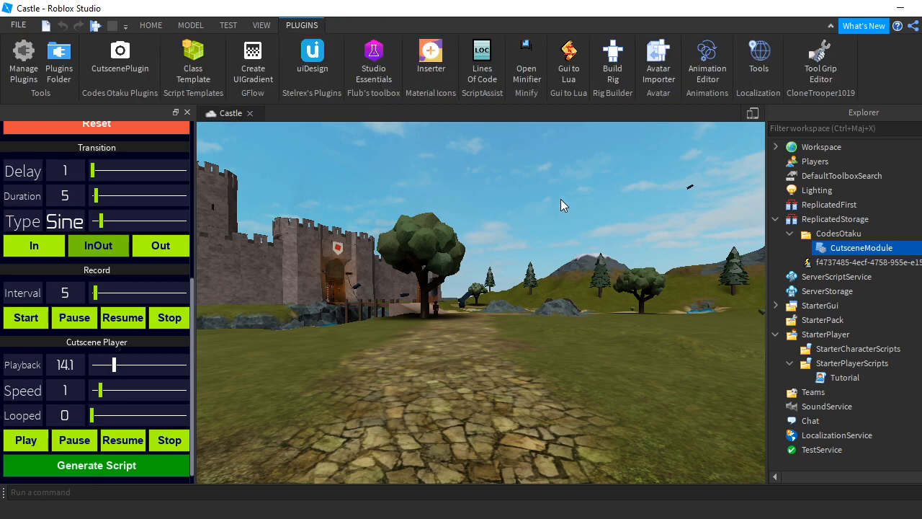